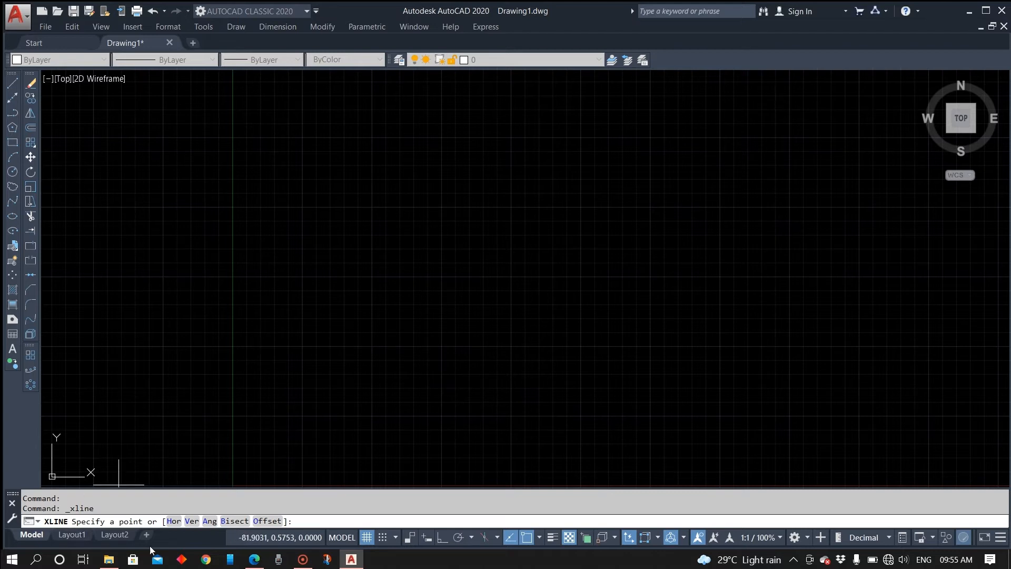
Turn the grid off and draw five horizontal construction lines spaced down the drawing area
{"action": "left_click", "coordinate": [174, 523]}
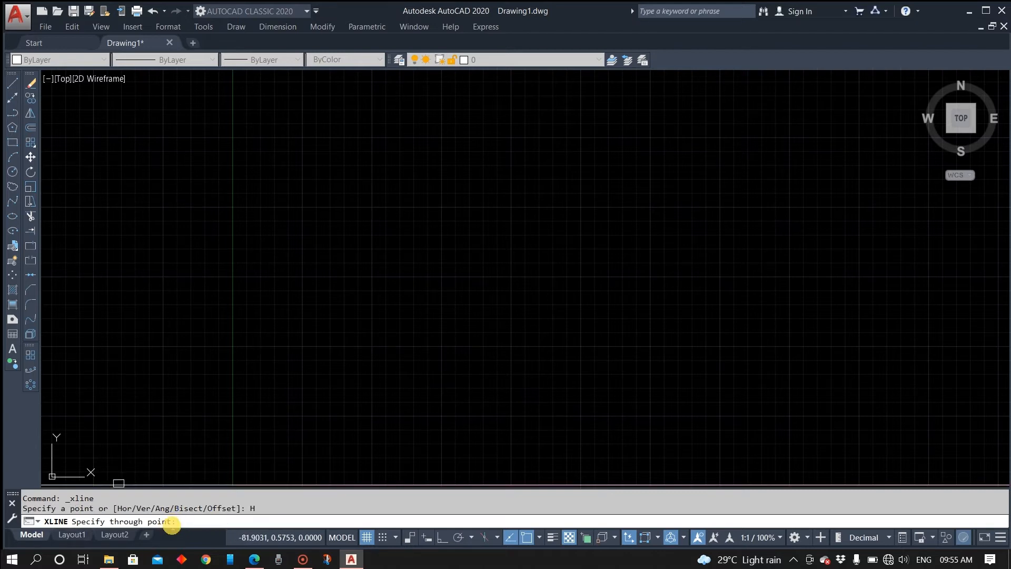
{"action": "left_click", "coordinate": [368, 542]}
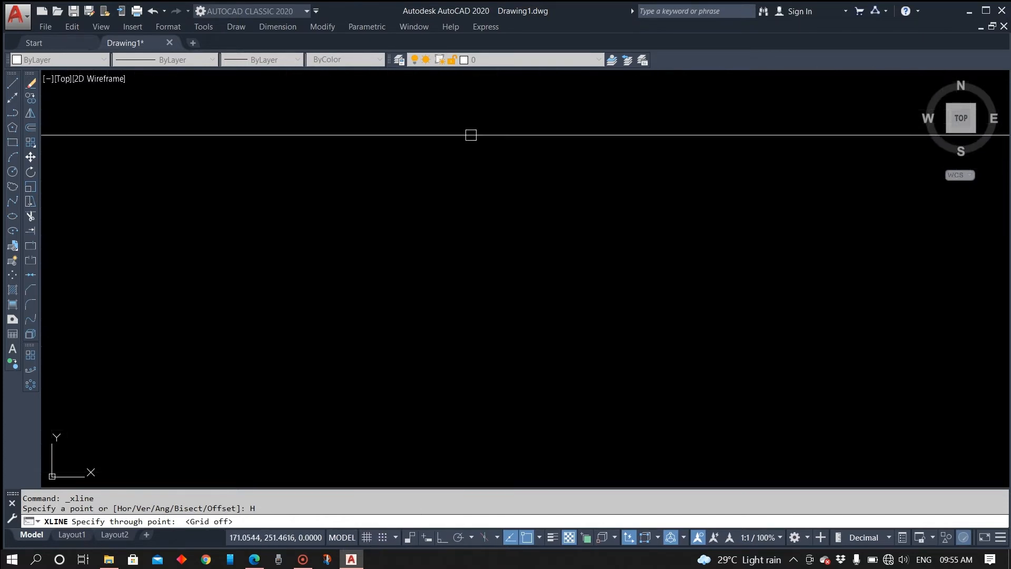
{"action": "left_click", "coordinate": [470, 135]}
{"action": "left_click", "coordinate": [468, 173]}
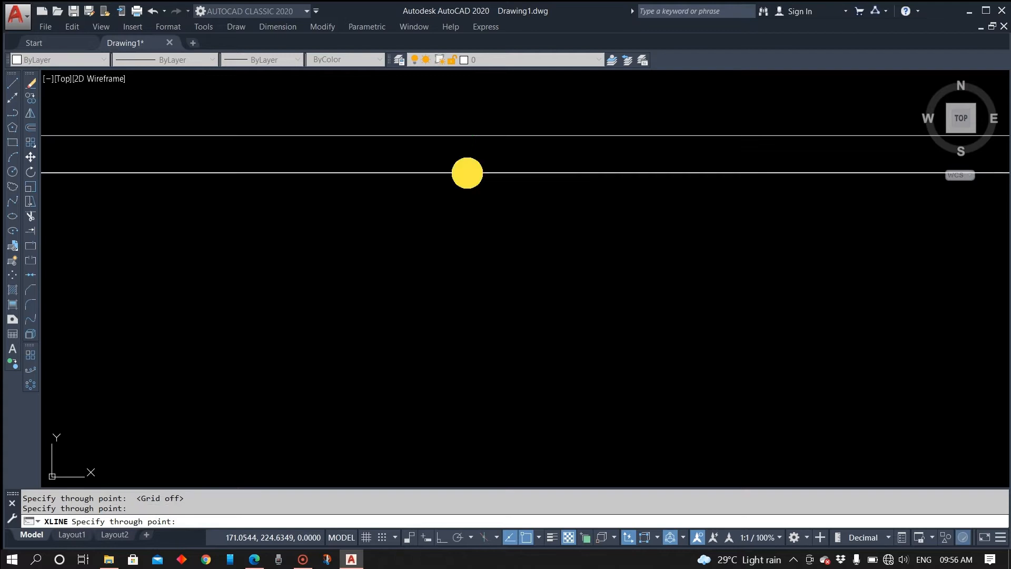
{"action": "left_click", "coordinate": [468, 206]}
{"action": "left_click", "coordinate": [470, 247]}
{"action": "left_click", "coordinate": [472, 290]}
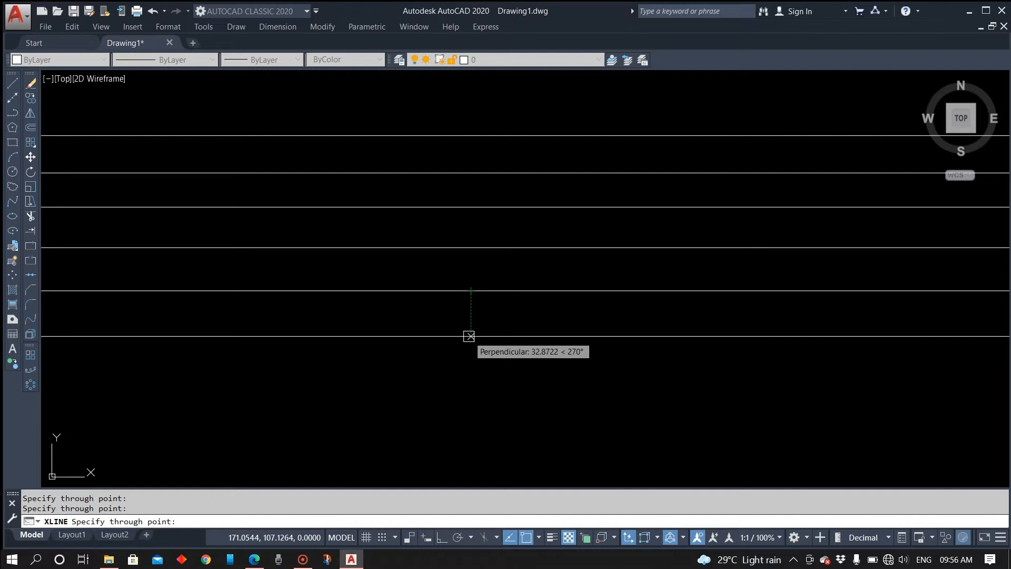
{"action": "key", "text": "Escape"}
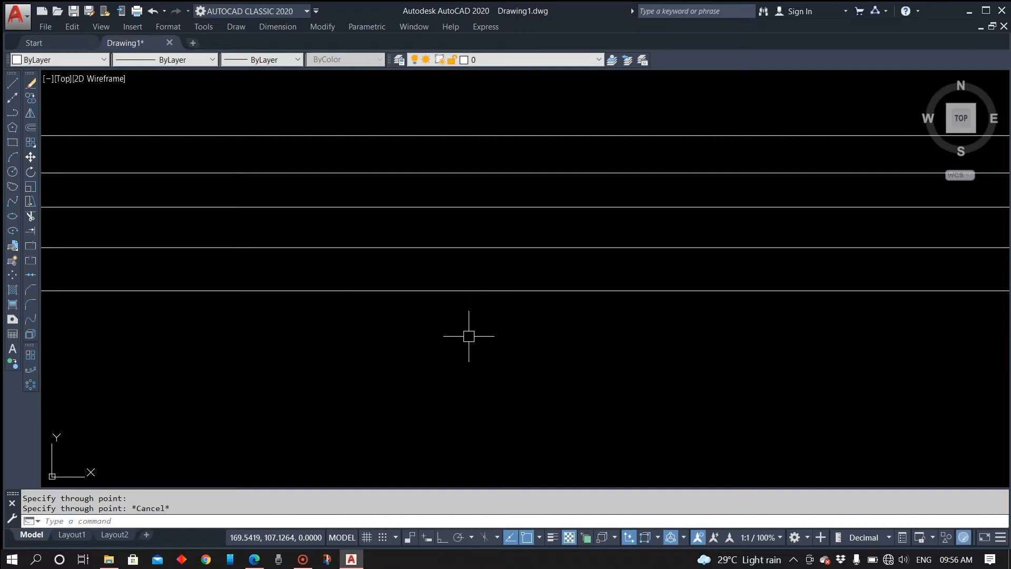
Draw six vertical construction lines spread across the horizontal ones
{"action": "left_click", "coordinate": [13, 100]}
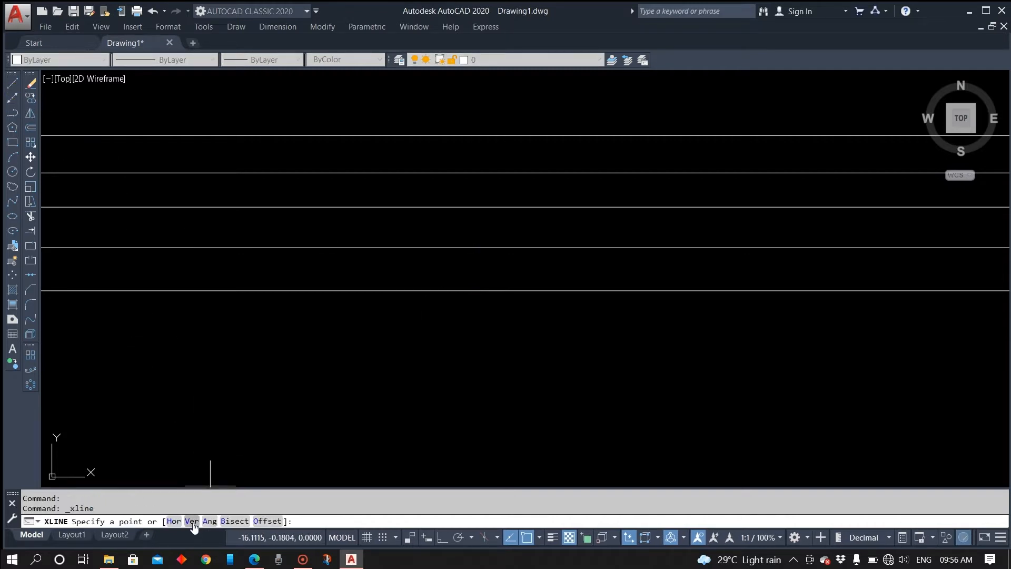
{"action": "left_click", "coordinate": [192, 522]}
{"action": "left_click", "coordinate": [213, 311]}
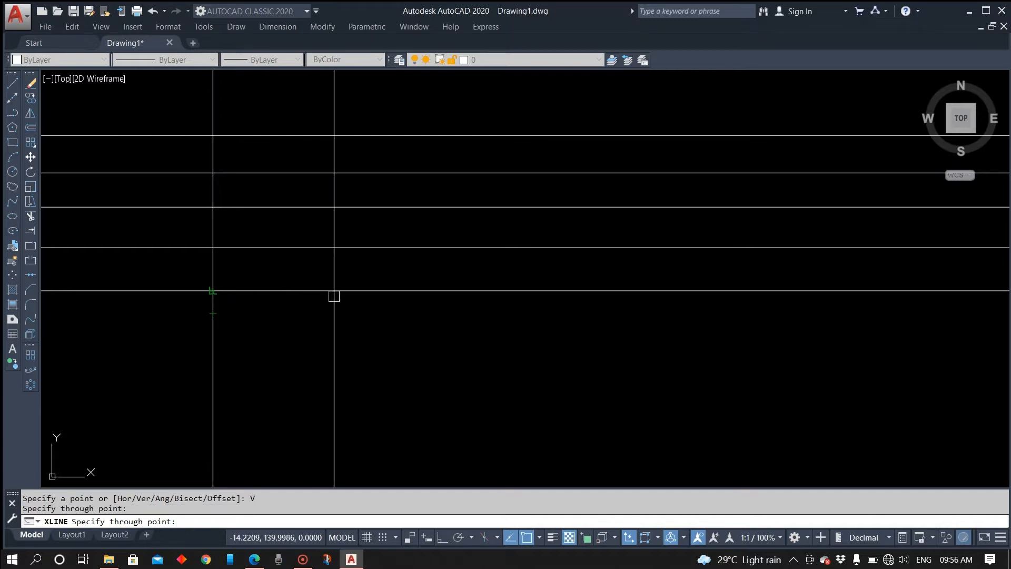
{"action": "left_click", "coordinate": [336, 302]}
{"action": "left_click", "coordinate": [452, 314]}
{"action": "left_click", "coordinate": [551, 315]}
{"action": "left_click", "coordinate": [641, 314]}
{"action": "left_click", "coordinate": [741, 314]}
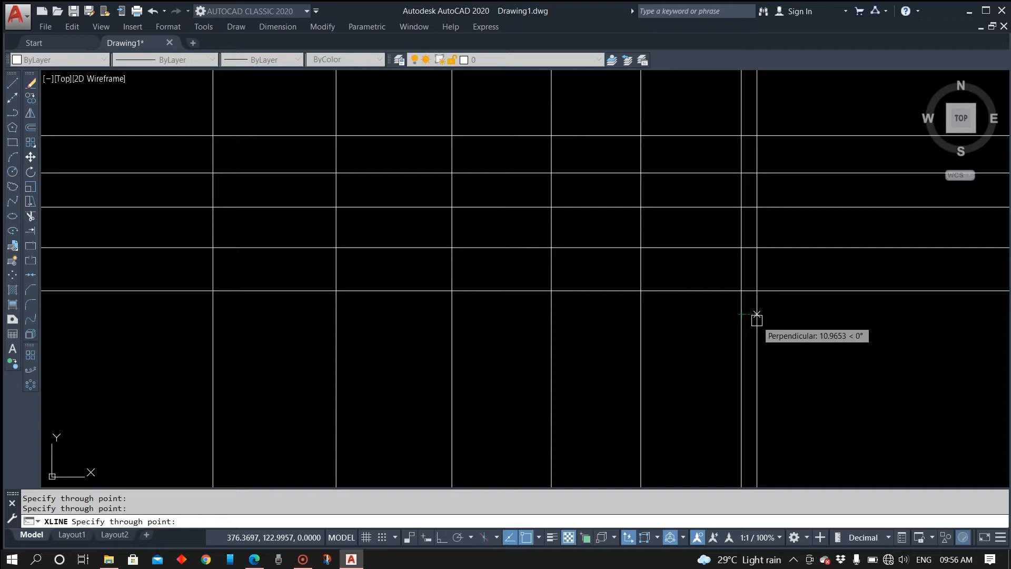
{"action": "key", "text": "Escape"}
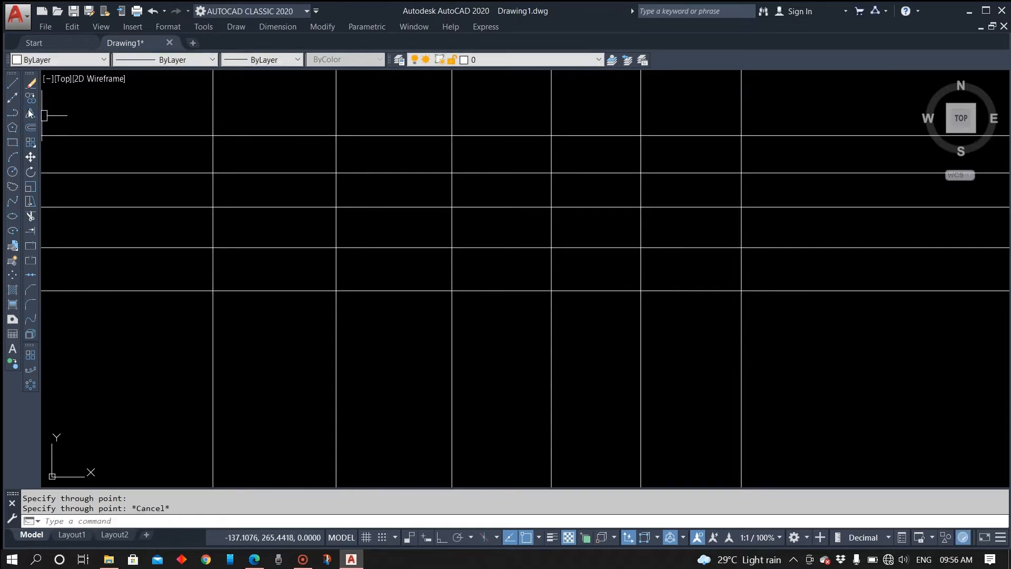
Start the Construction Line command and set the system speaker volume to 100
{"action": "left_click", "coordinate": [12, 99]}
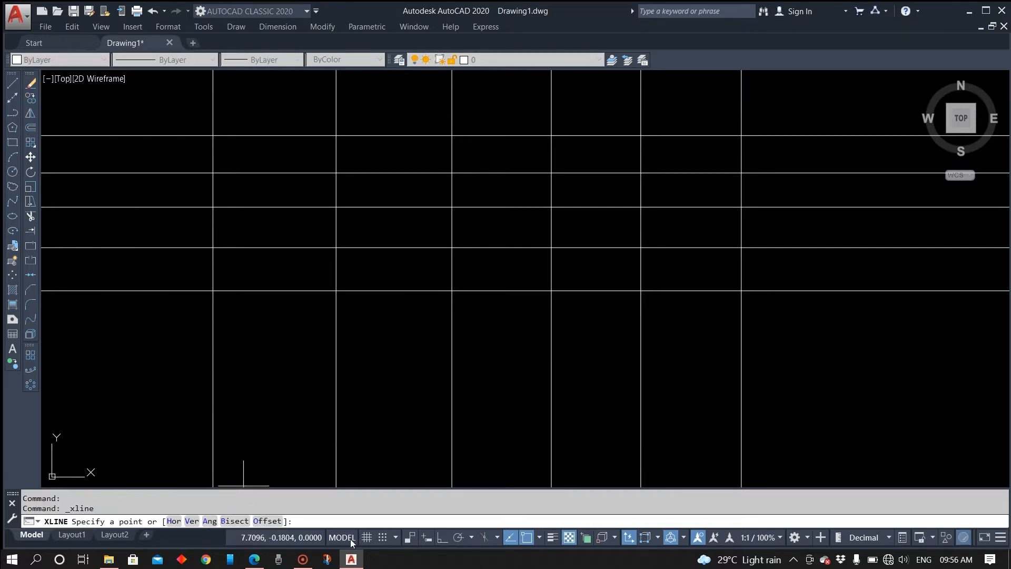
{"action": "left_click", "coordinate": [906, 560]}
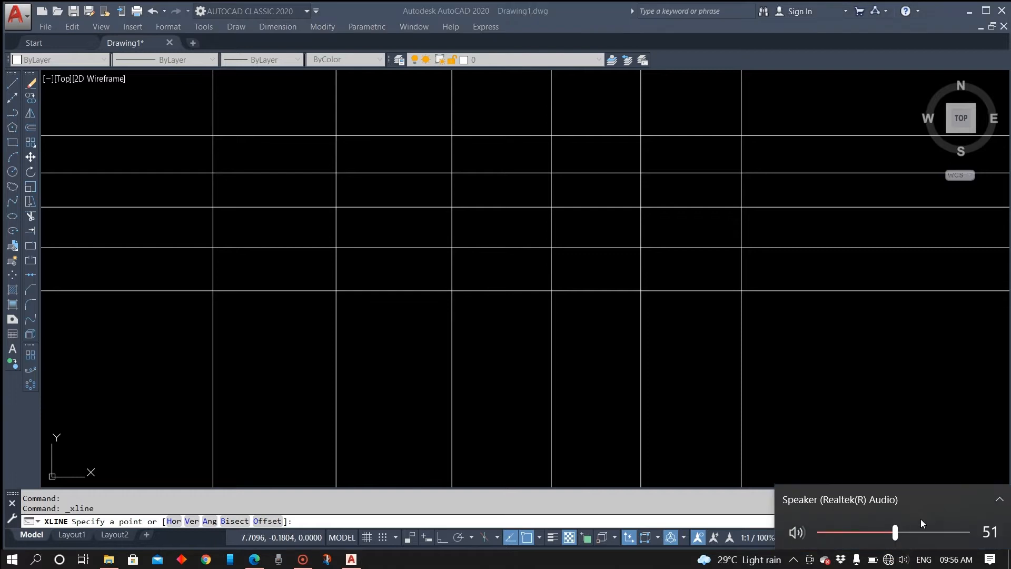
{"action": "left_click_drag", "start_coordinate": [902, 532], "coordinate": [967, 532]}
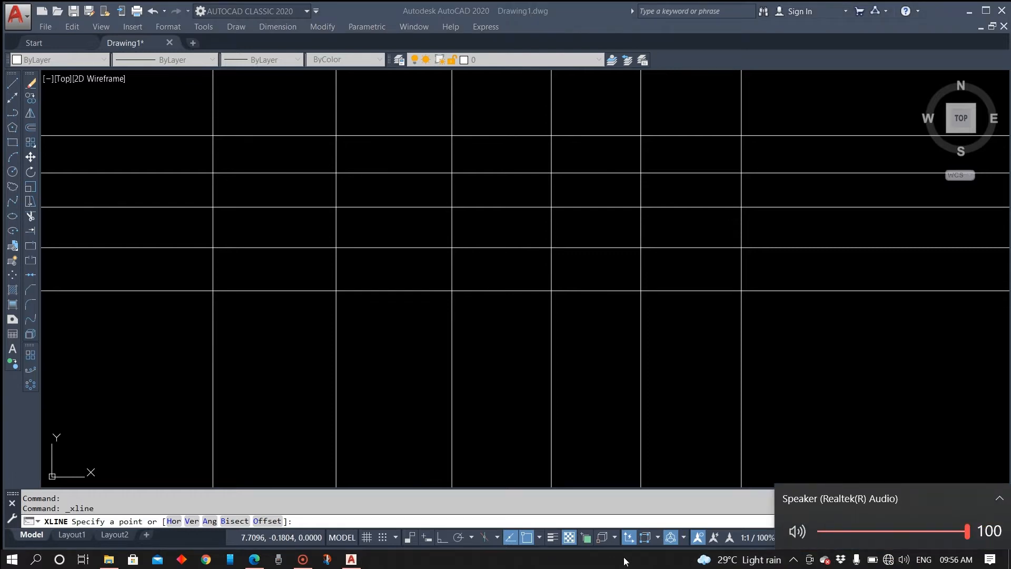
{"action": "left_click", "coordinate": [605, 557]}
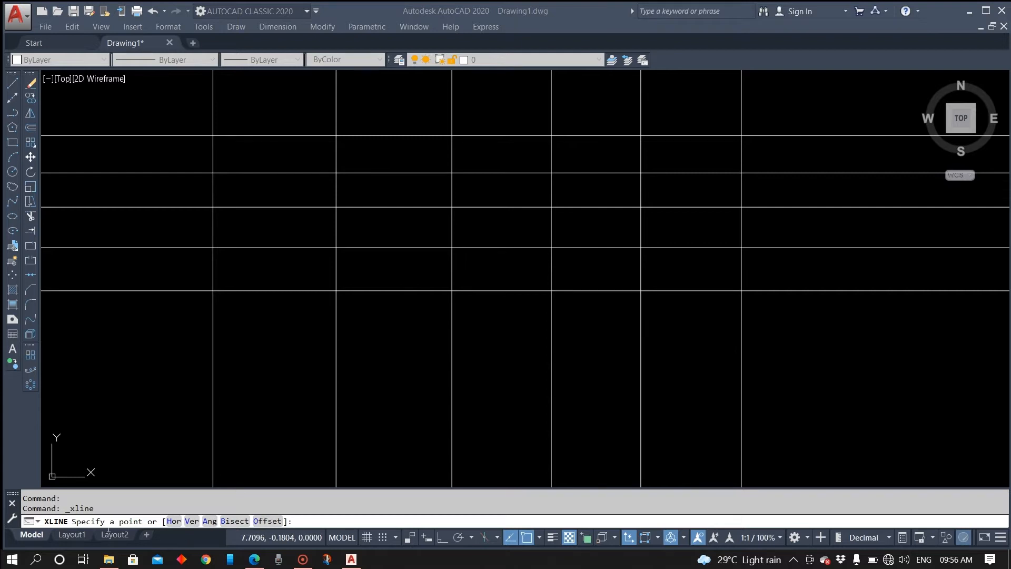
Draw four construction lines at 60 degrees through intersections of the first four vertical lines with the horizontal lines
{"action": "left_click", "coordinate": [210, 522]}
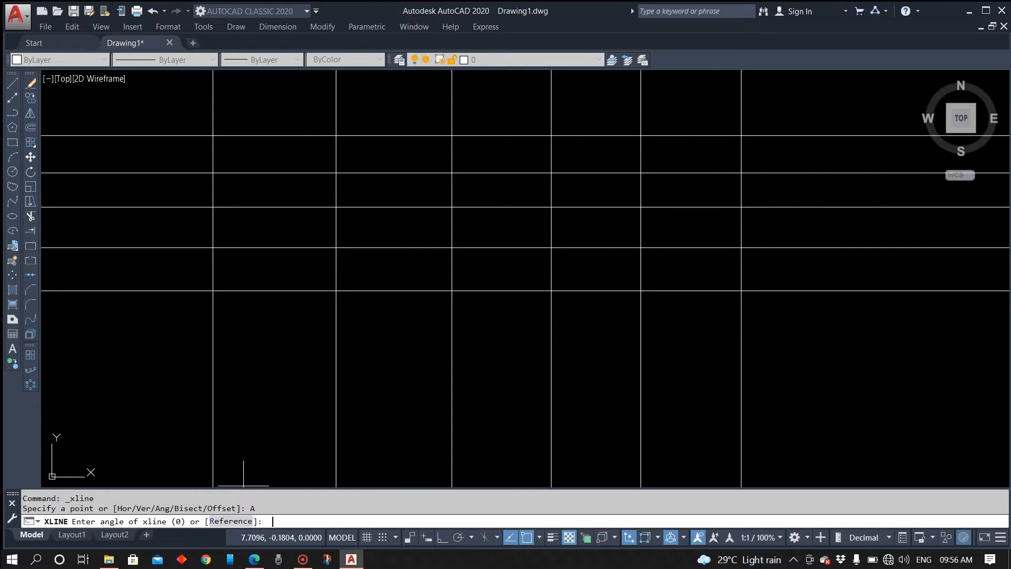
{"action": "key", "text": "Return"}
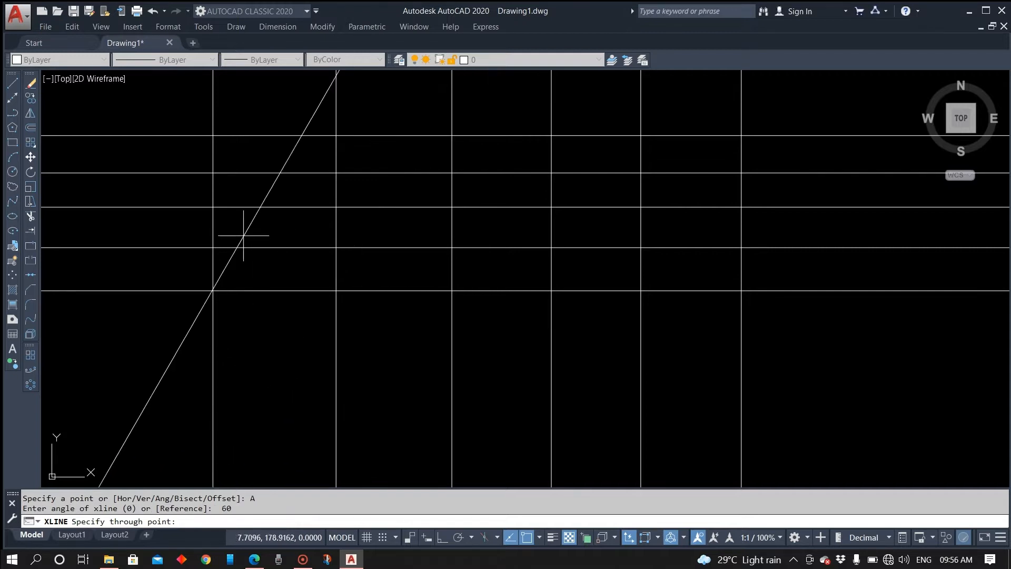
{"action": "left_click", "coordinate": [212, 173]}
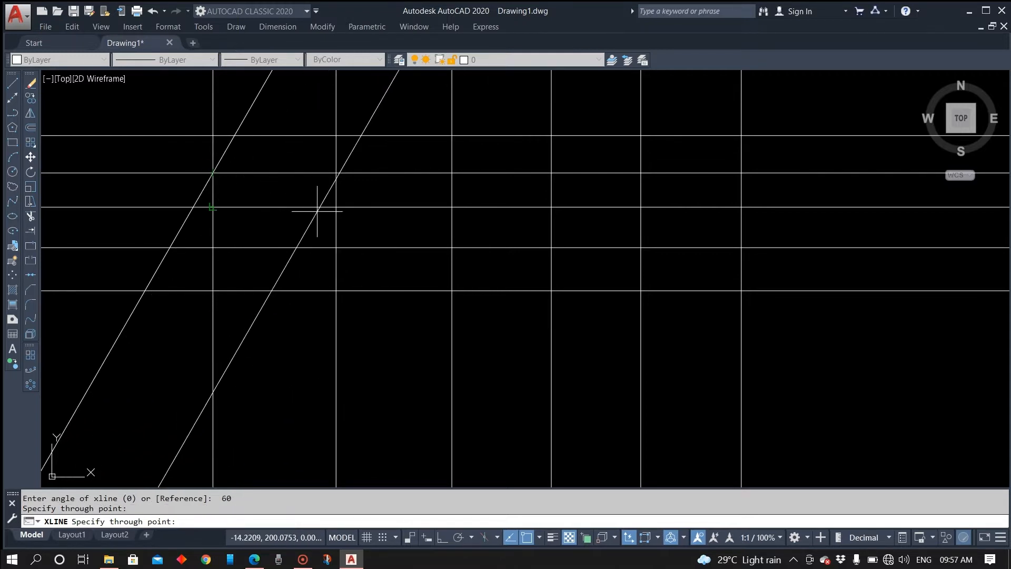
{"action": "left_click", "coordinate": [336, 206]}
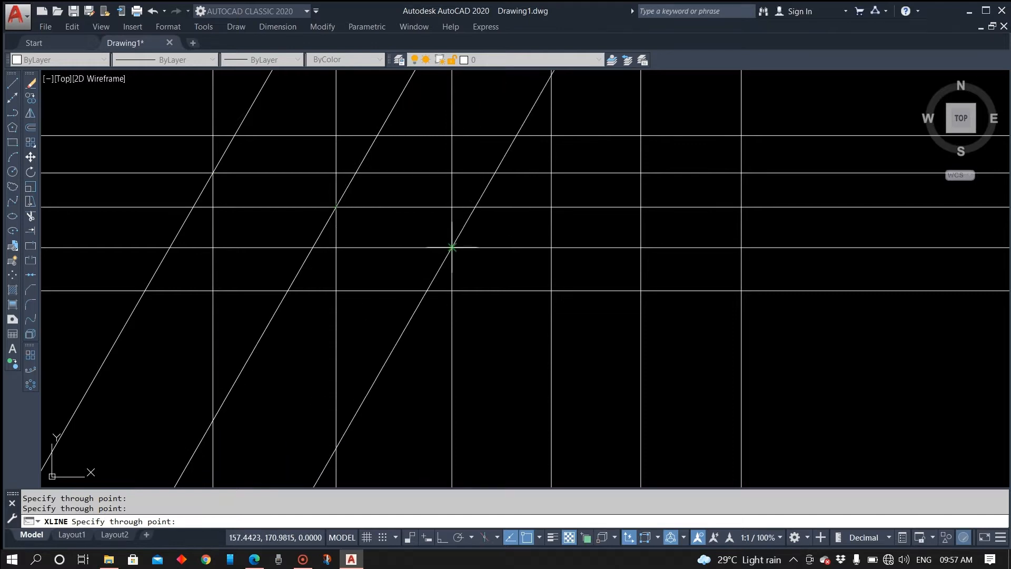
{"action": "left_click", "coordinate": [452, 248]}
{"action": "left_click", "coordinate": [551, 248]}
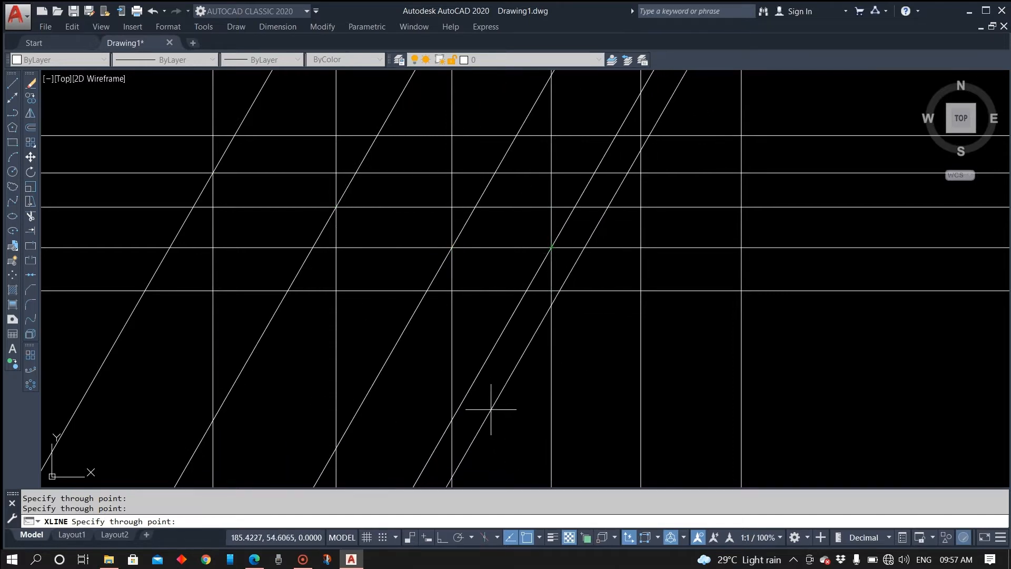
{"action": "key", "text": "Escape"}
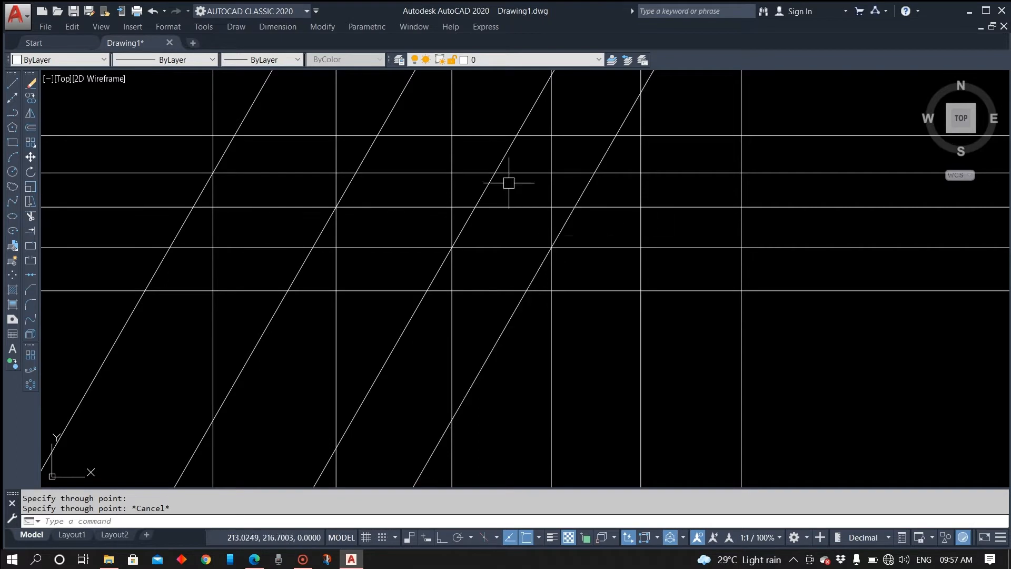
Erase all construction lines in the drawing
{"action": "left_click", "coordinate": [790, 97]}
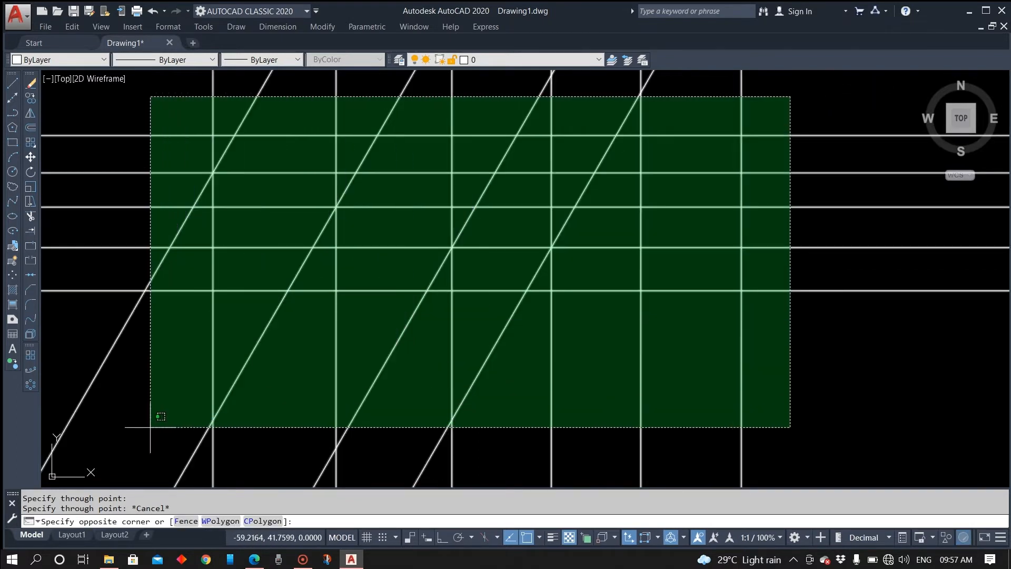
{"action": "left_click", "coordinate": [150, 427]}
{"action": "key", "text": "Delete"}
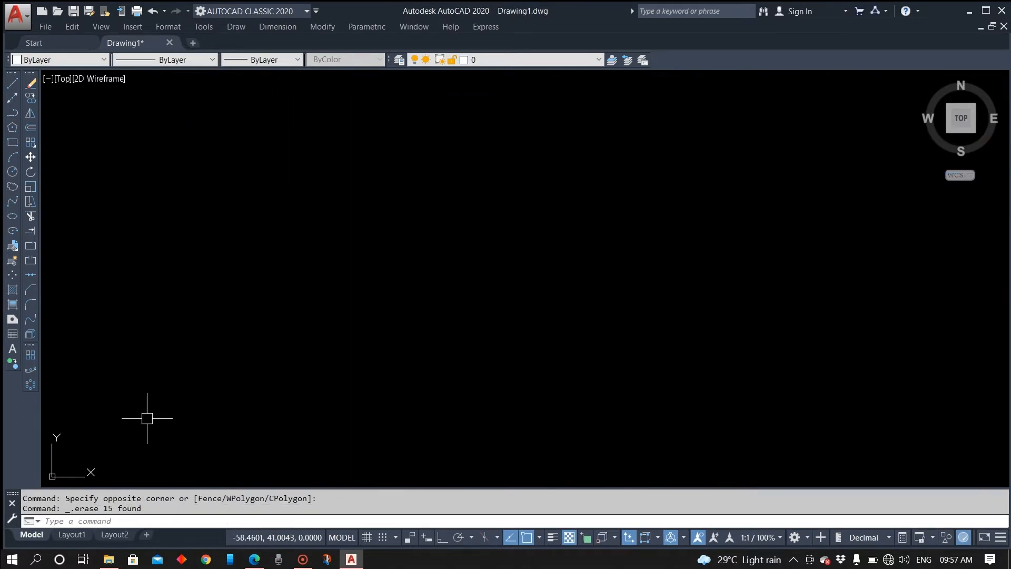
With Ortho on, draw a horizontal and a vertical construction line crossing near the middle of the drawing area
{"action": "left_click", "coordinate": [12, 98]}
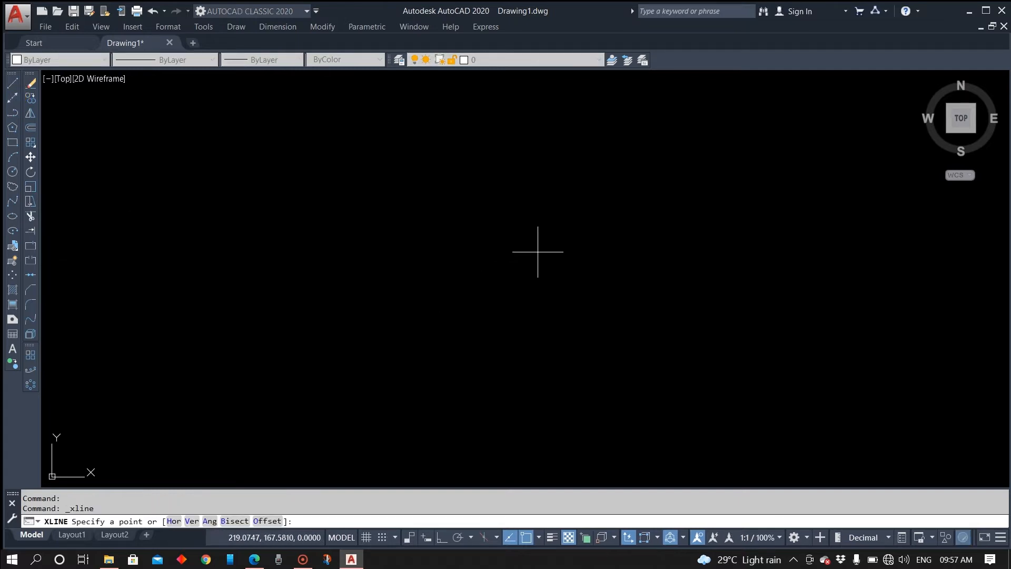
{"action": "left_click", "coordinate": [442, 539]}
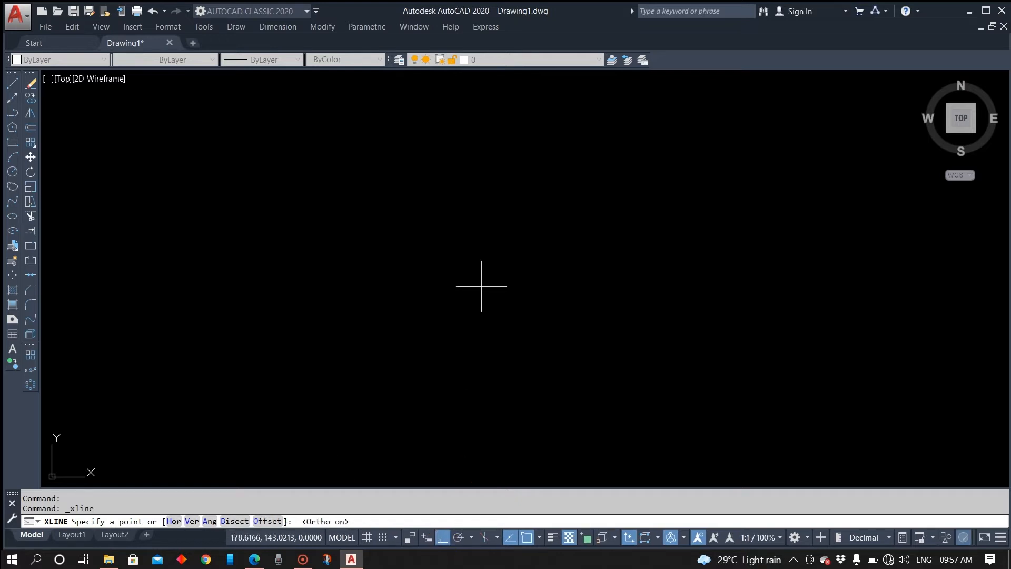
{"action": "left_click", "coordinate": [481, 286]}
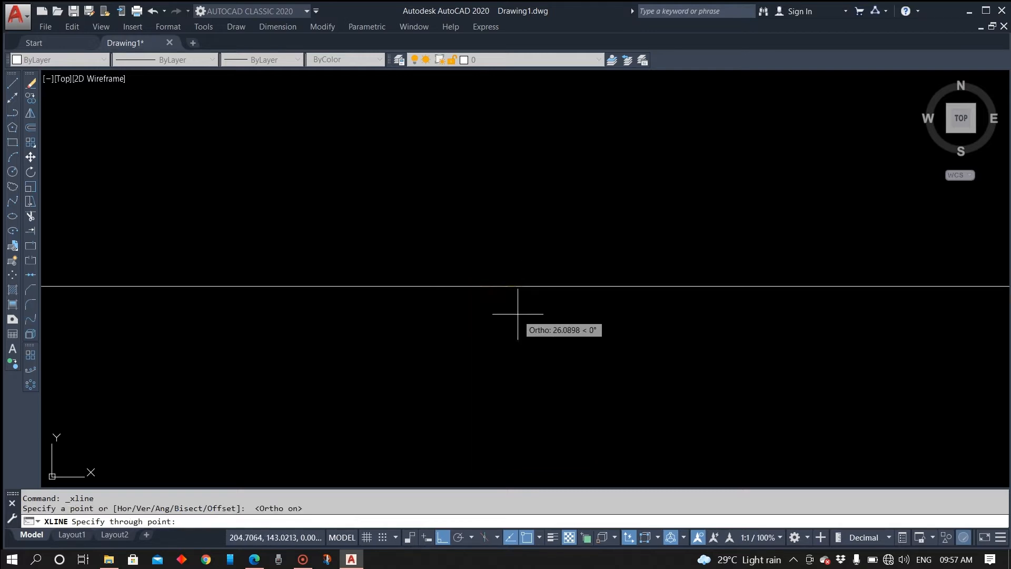
{"action": "left_click", "coordinate": [740, 301]}
{"action": "left_click", "coordinate": [492, 152]}
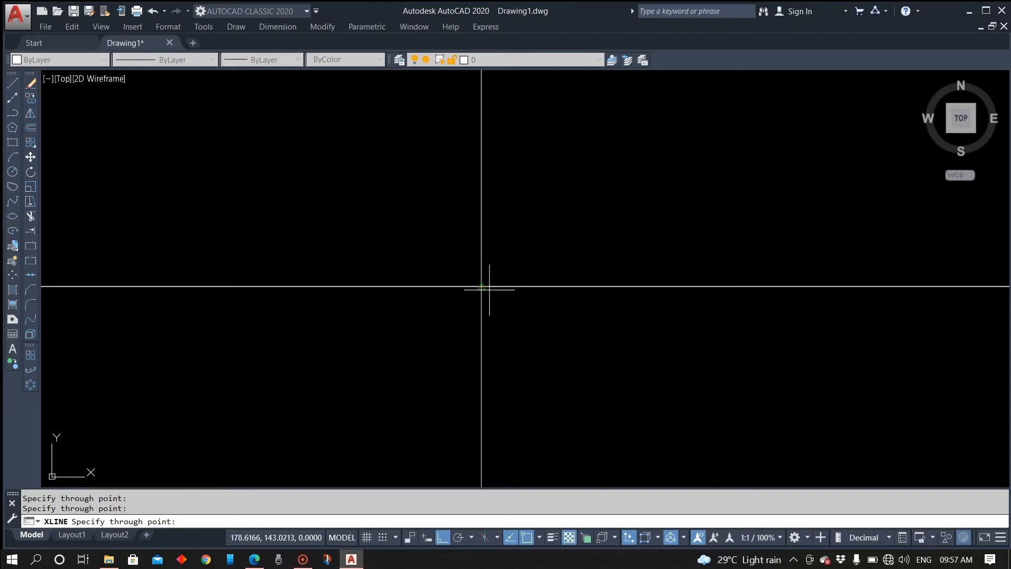
{"action": "key", "text": "Escape"}
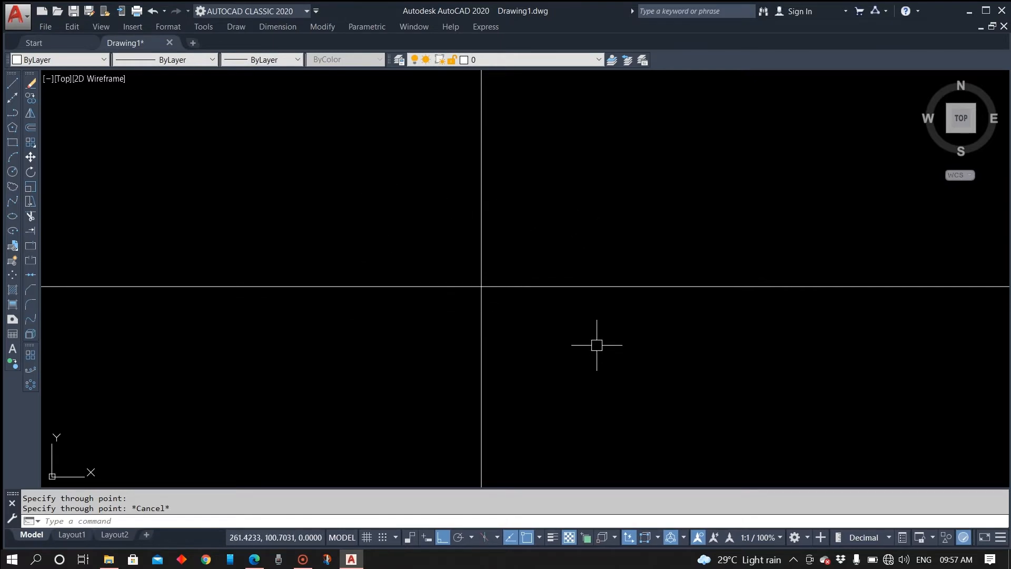
Draw a construction line at 60 degrees through the crossing of the horizontal and vertical lines
{"action": "left_click", "coordinate": [13, 99]}
{"action": "left_click", "coordinate": [210, 521]}
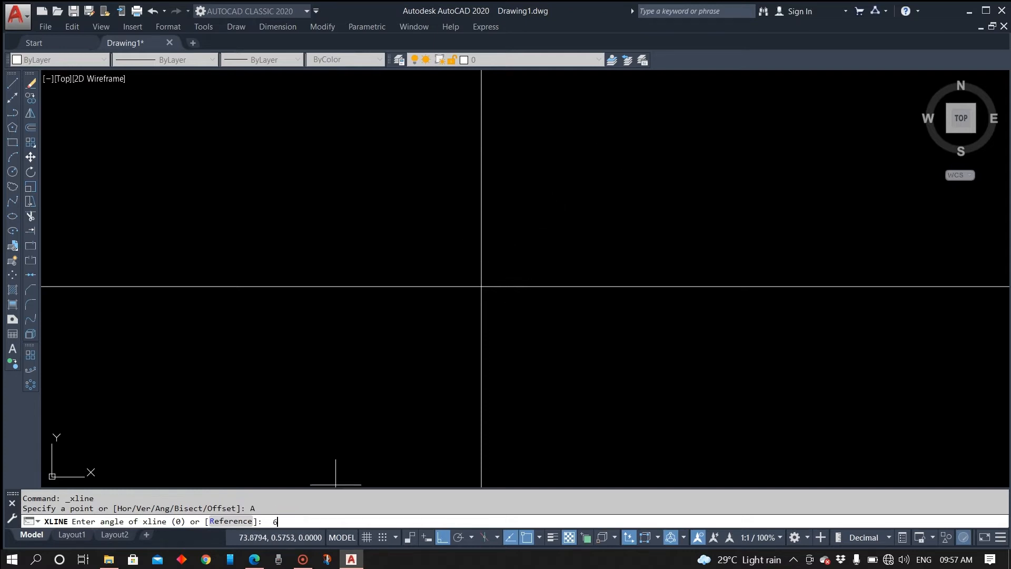
{"action": "type", "text": "60"}
{"action": "key", "text": "Return"}
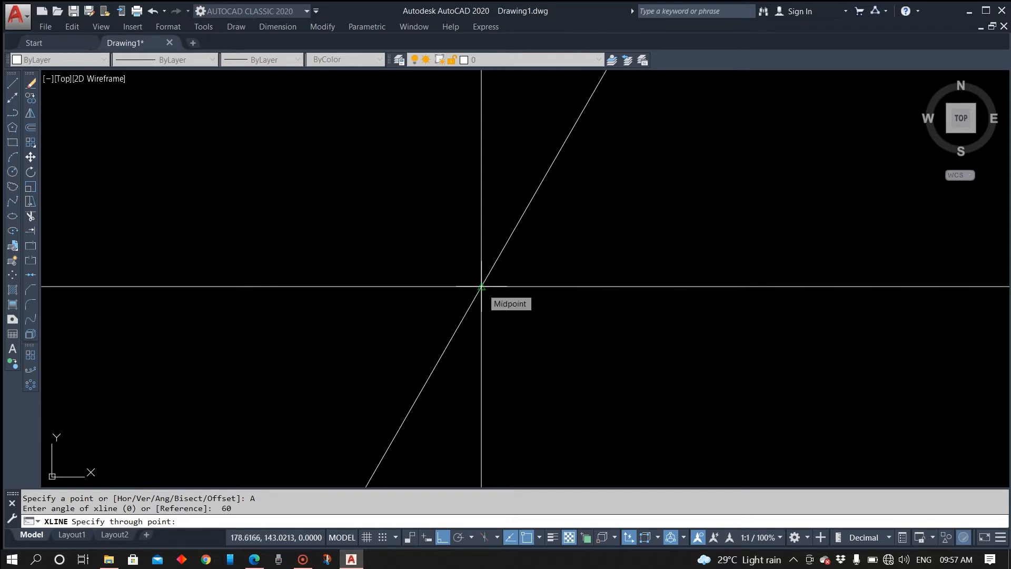
{"action": "left_click", "coordinate": [482, 287]}
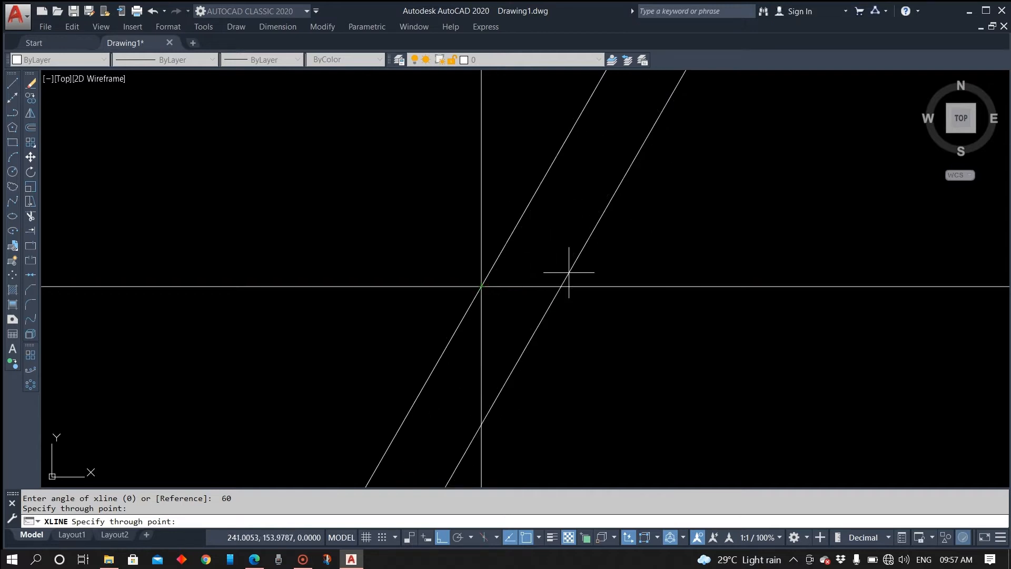
{"action": "key", "text": "Escape"}
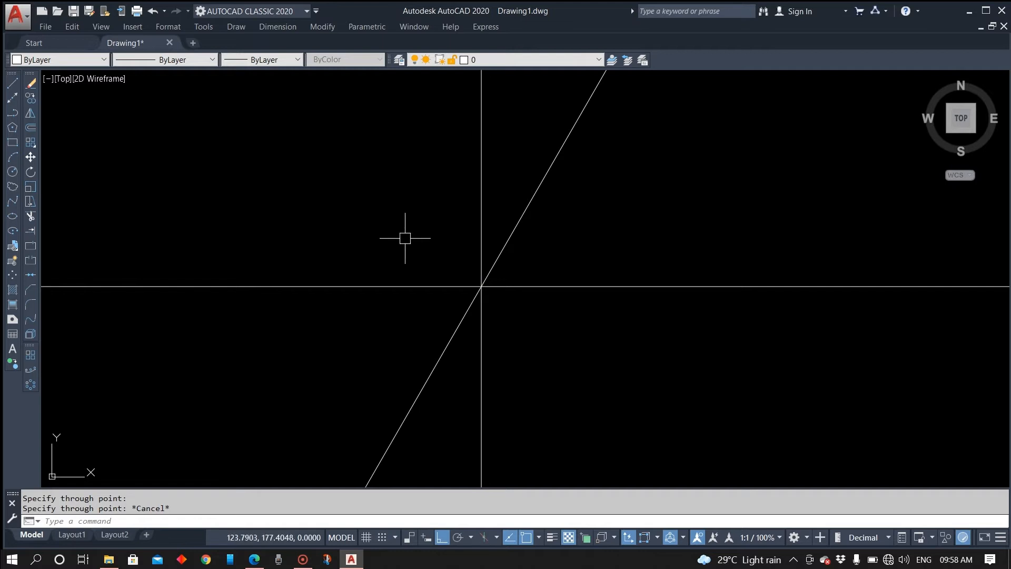
Draw a construction line at 120 degrees through the common crossing point of the existing lines
{"action": "left_click", "coordinate": [14, 98]}
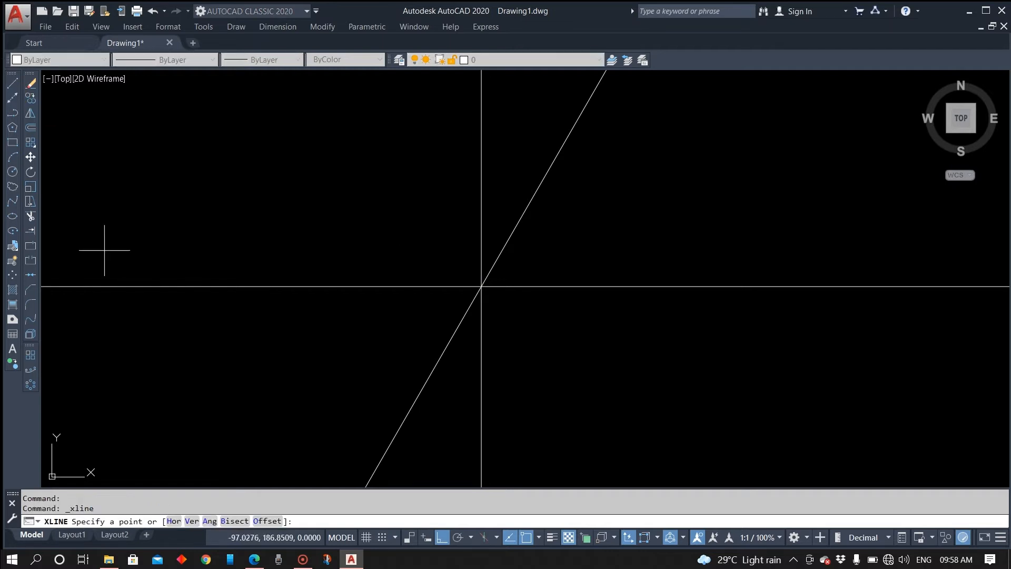
{"action": "left_click", "coordinate": [212, 521]}
{"action": "left_click", "coordinate": [293, 520]}
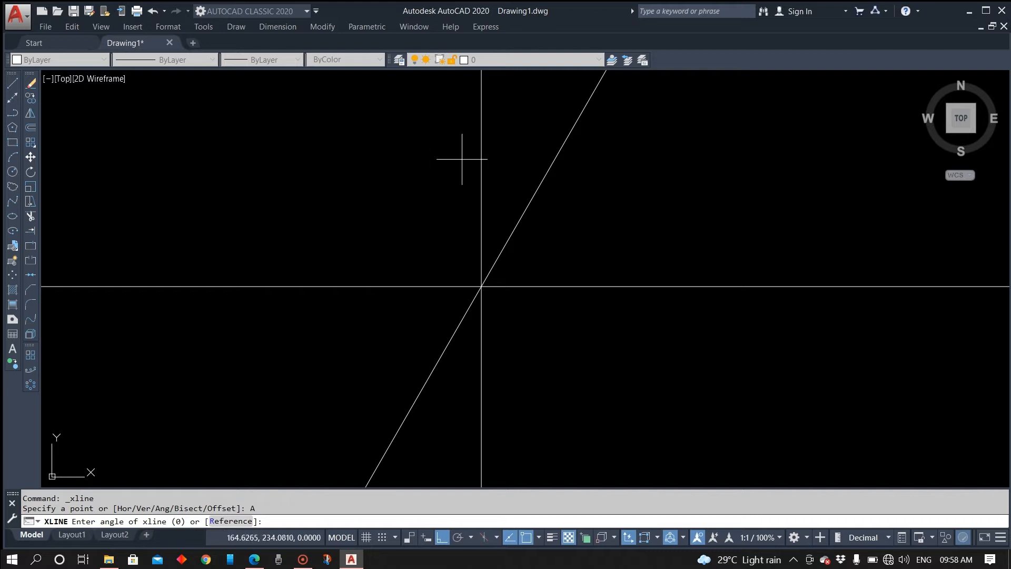
{"action": "left_click", "coordinate": [273, 521]}
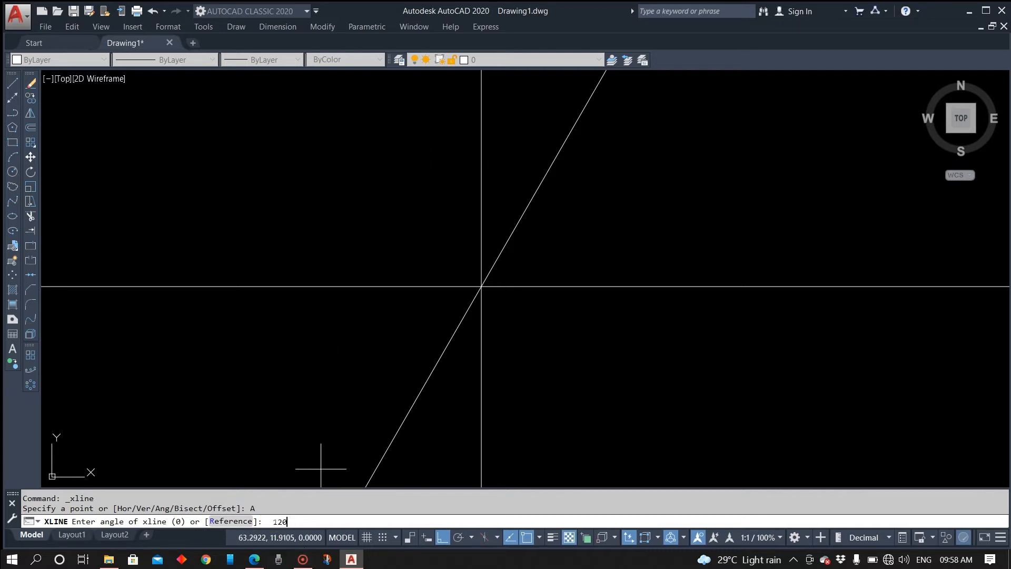
{"action": "key", "text": "Return"}
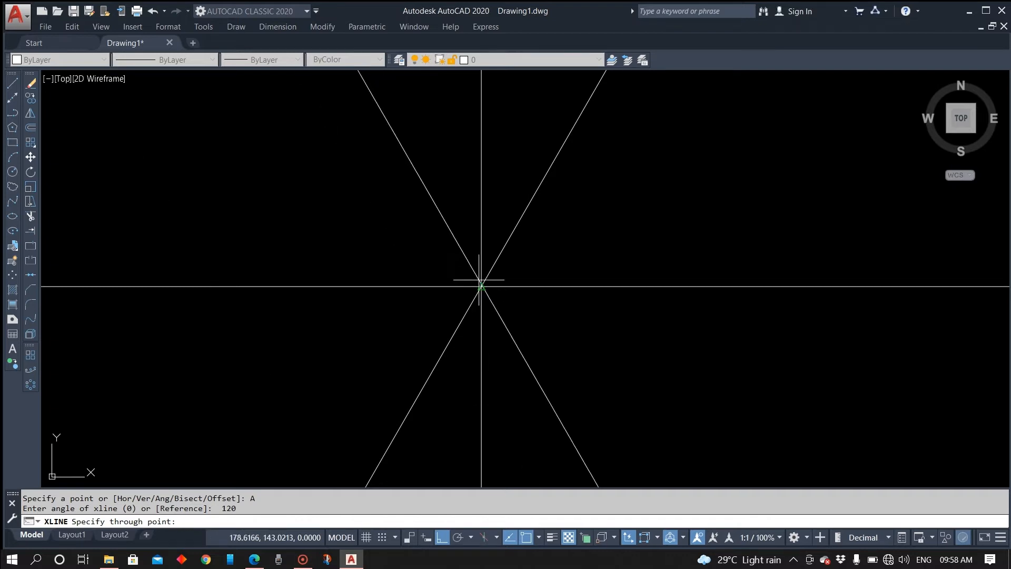
{"action": "left_click", "coordinate": [481, 287]}
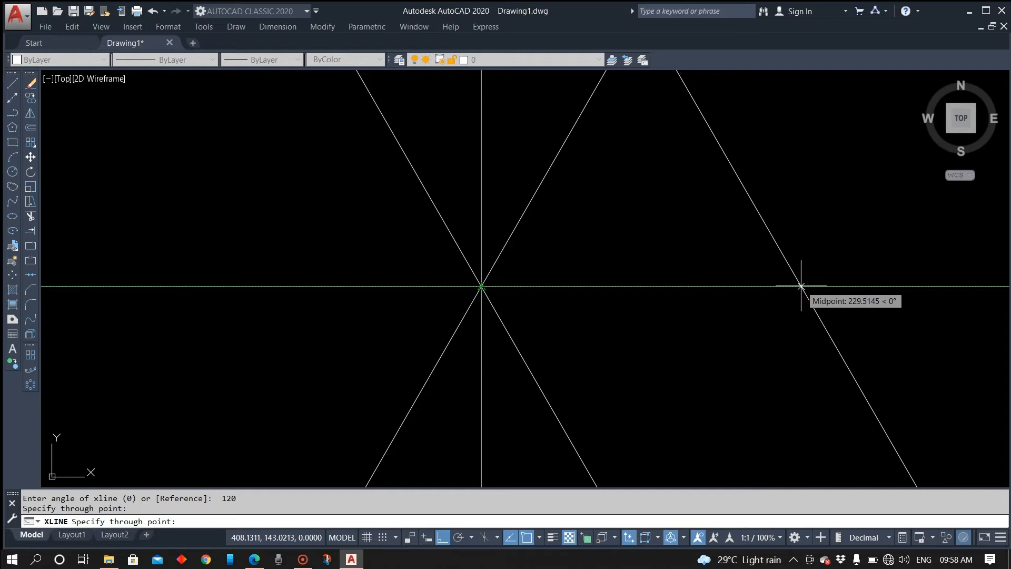
{"action": "key", "text": "Return"}
{"action": "scroll", "coordinate": [555, 323], "scroll_direction": "down", "scroll_amount": 3}
{"action": "middle_click_drag", "start_coordinate": [714, 320], "coordinate": [661, 334]}
{"action": "left_click", "coordinate": [282, 27]}
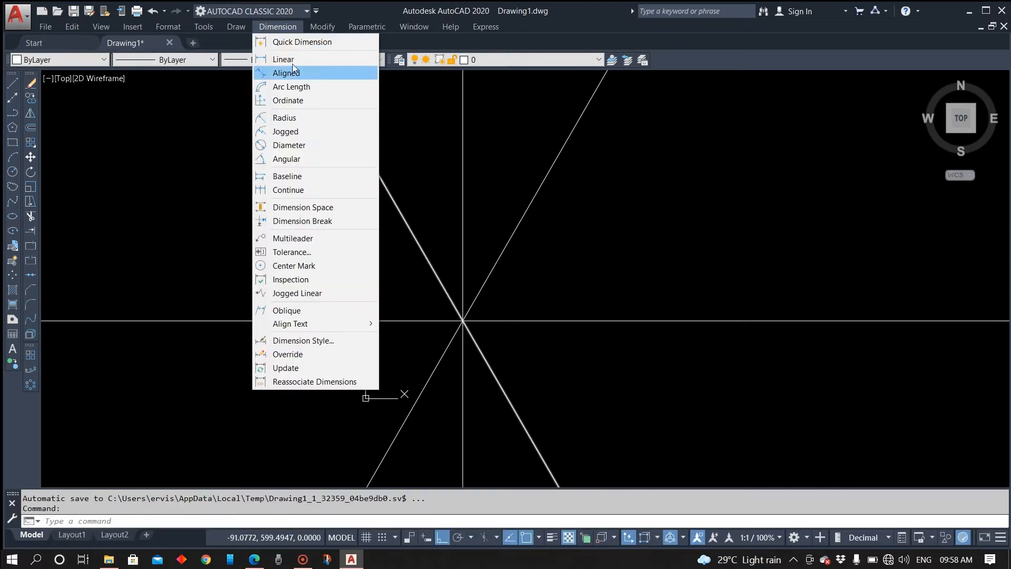
{"action": "left_click", "coordinate": [300, 158]}
{"action": "middle_click_drag", "start_coordinate": [457, 246], "coordinate": [318, 282]}
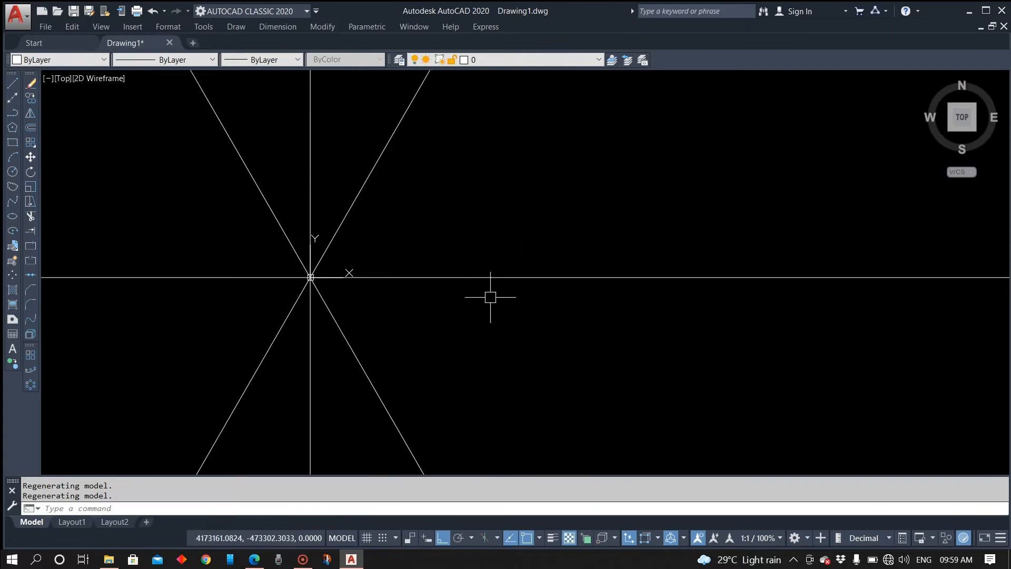
{"action": "middle_click_drag", "start_coordinate": [271, 258], "coordinate": [569, 321]}
{"action": "middle_click_drag", "start_coordinate": [637, 350], "coordinate": [395, 253]}
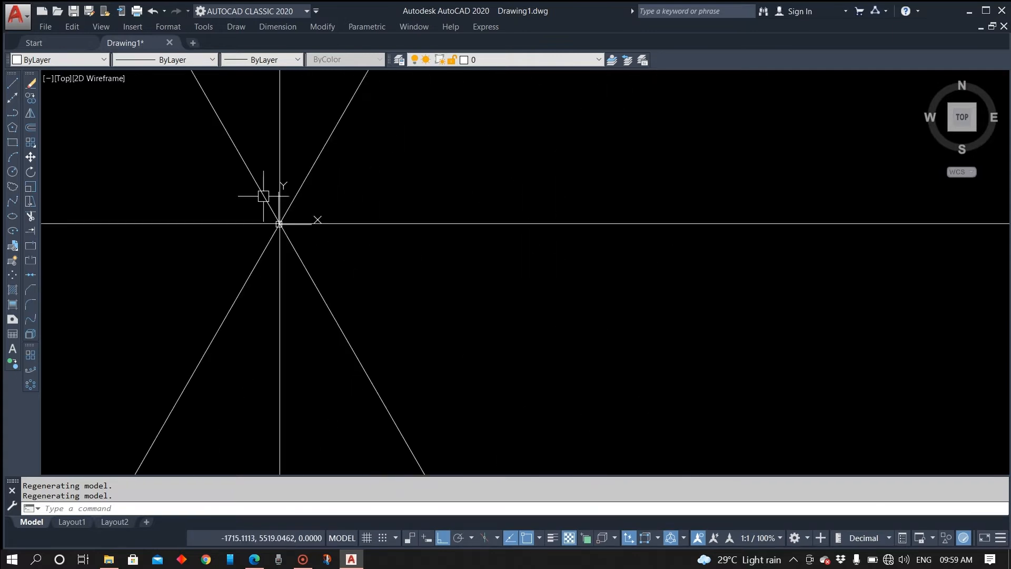
{"action": "middle_click_drag", "start_coordinate": [243, 183], "coordinate": [334, 237]}
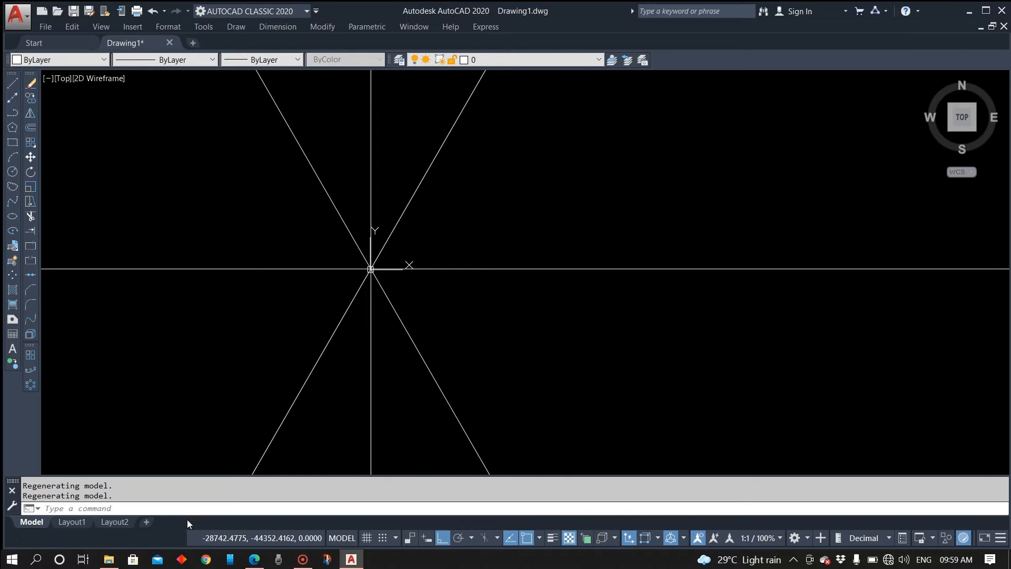
Draw a large circle centred on the common crossing point of the four construction lines
{"action": "left_click", "coordinate": [188, 509]}
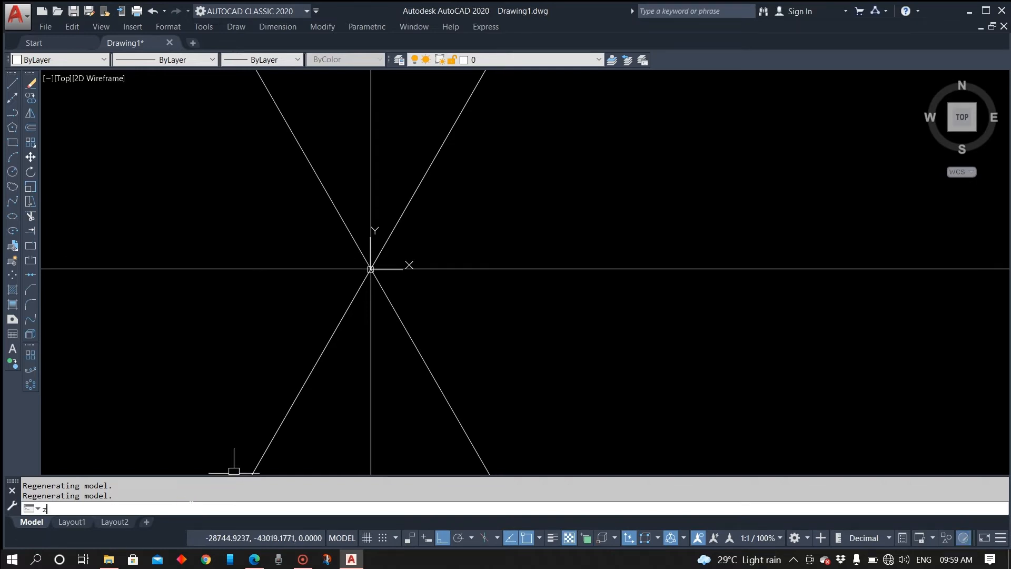
{"action": "type", "text": "z"}
{"action": "key", "text": "Return"}
{"action": "key", "text": "Return"}
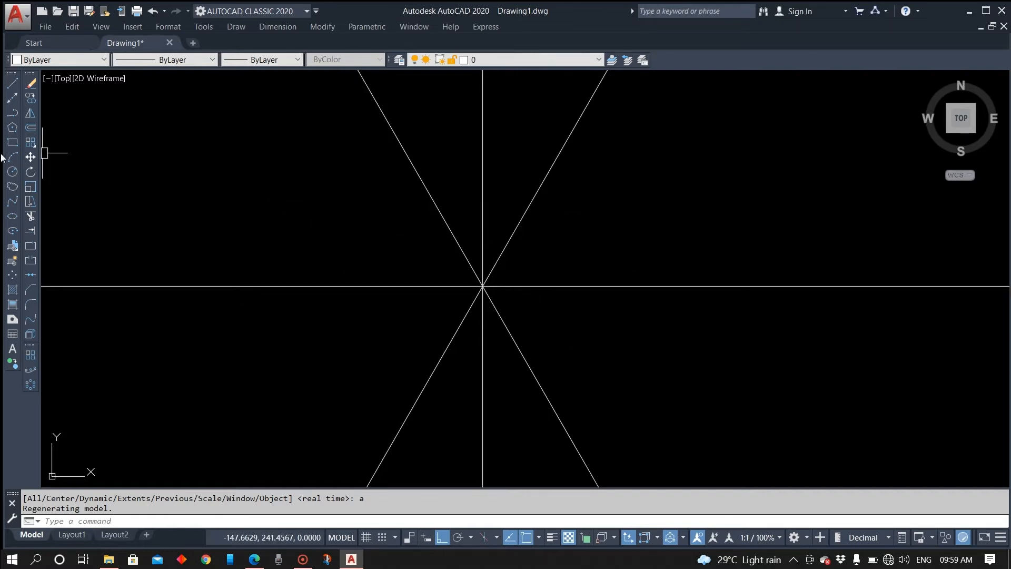
{"action": "left_click", "coordinate": [11, 173]}
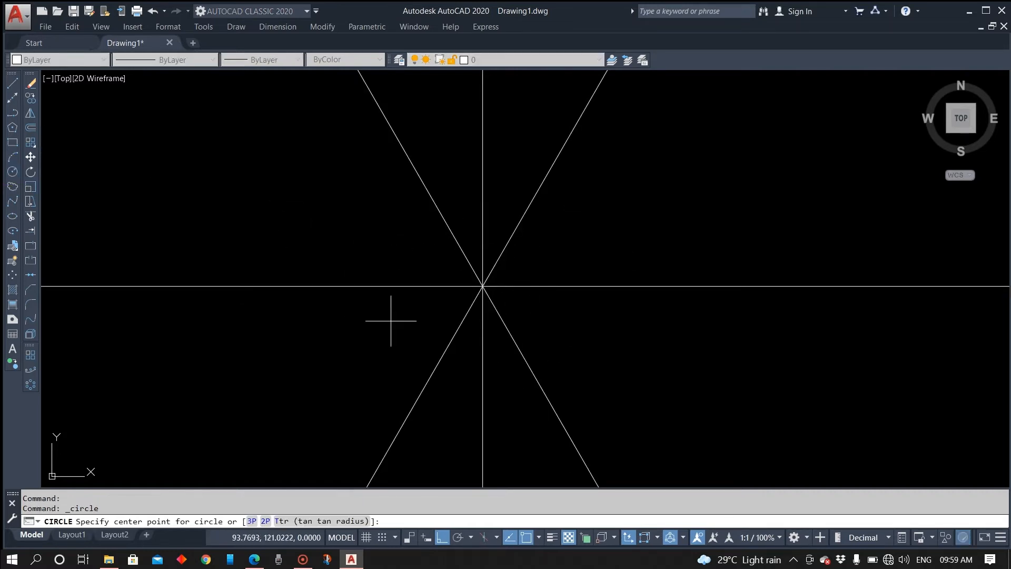
{"action": "left_click", "coordinate": [483, 286]}
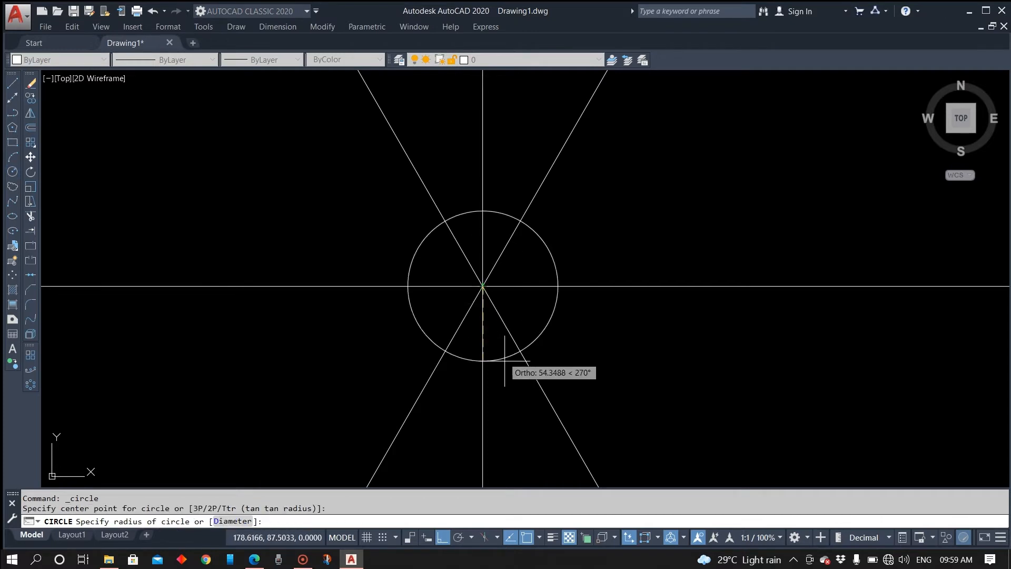
{"action": "left_click", "coordinate": [525, 450]}
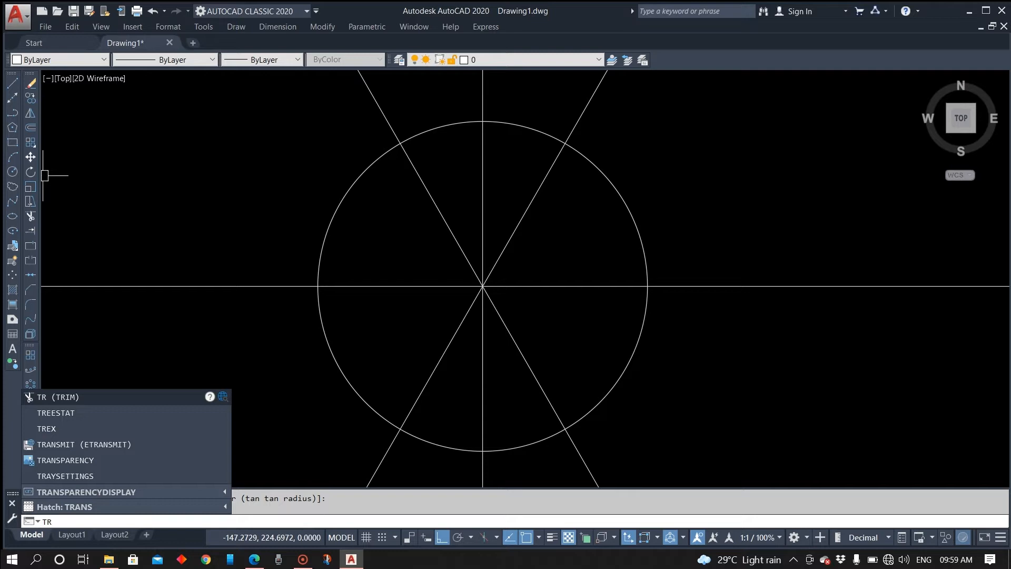
Trim every part of the four construction lines that extends beyond the circle
{"action": "key", "text": "Return"}
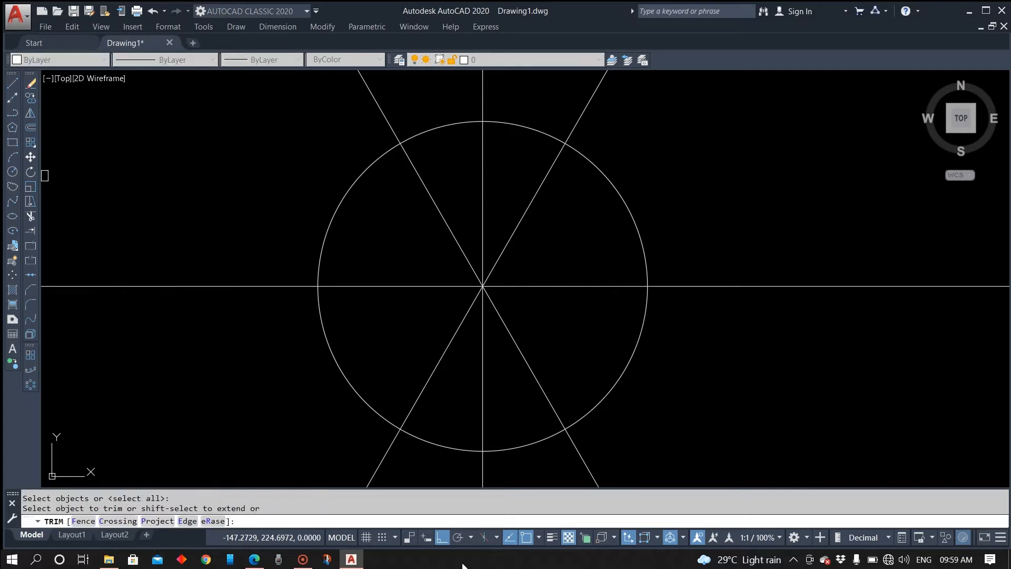
{"action": "left_click", "coordinate": [373, 96]}
{"action": "left_click", "coordinate": [476, 88]}
{"action": "left_click", "coordinate": [585, 97]}
{"action": "left_click", "coordinate": [874, 241]}
{"action": "left_click", "coordinate": [804, 375]}
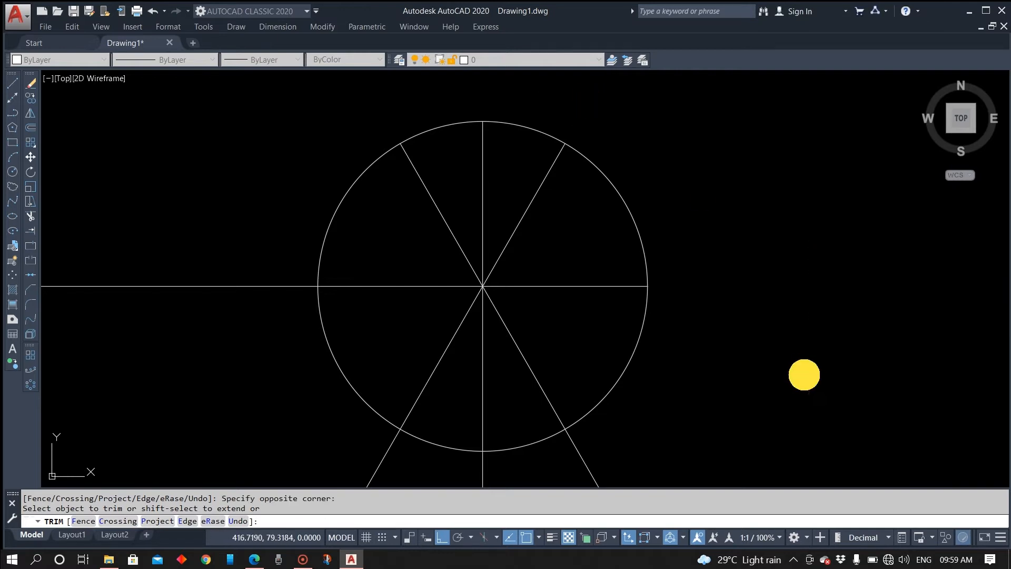
{"action": "left_click", "coordinate": [585, 464]}
{"action": "left_click", "coordinate": [483, 471]}
{"action": "left_click", "coordinate": [417, 471]}
{"action": "left_click", "coordinate": [350, 451]}
{"action": "left_click", "coordinate": [210, 318]}
{"action": "left_click", "coordinate": [235, 206]}
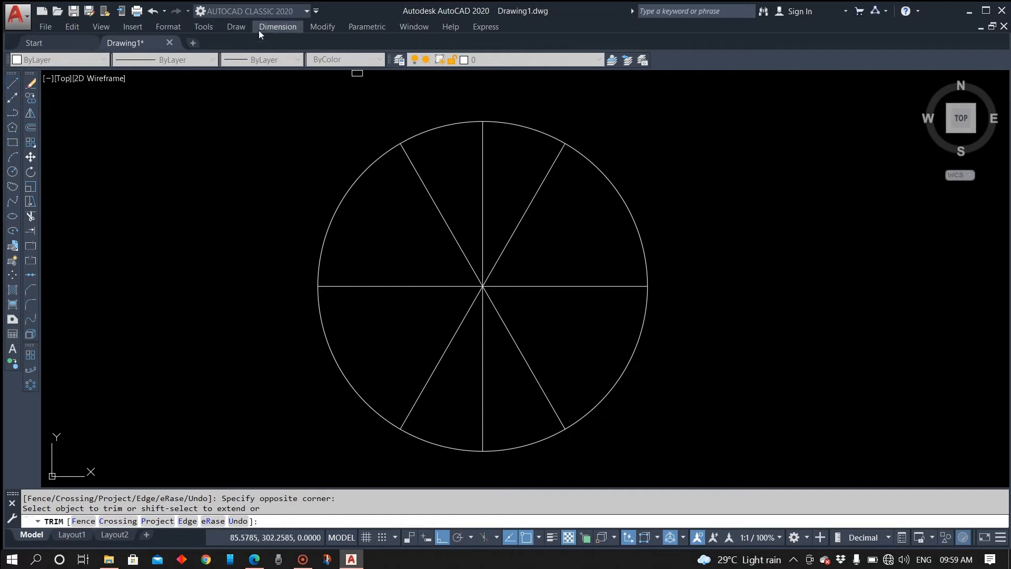
Add an angular dimension between the 60-degree line and the horizontal line in the circle's upper-right quadrant
{"action": "left_click", "coordinate": [278, 27]}
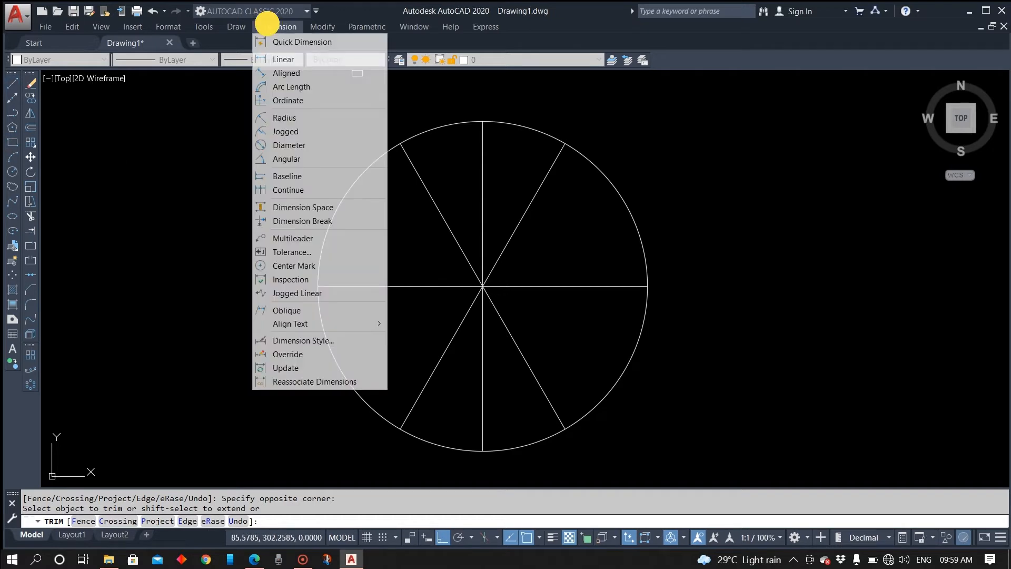
{"action": "left_click", "coordinate": [293, 159]}
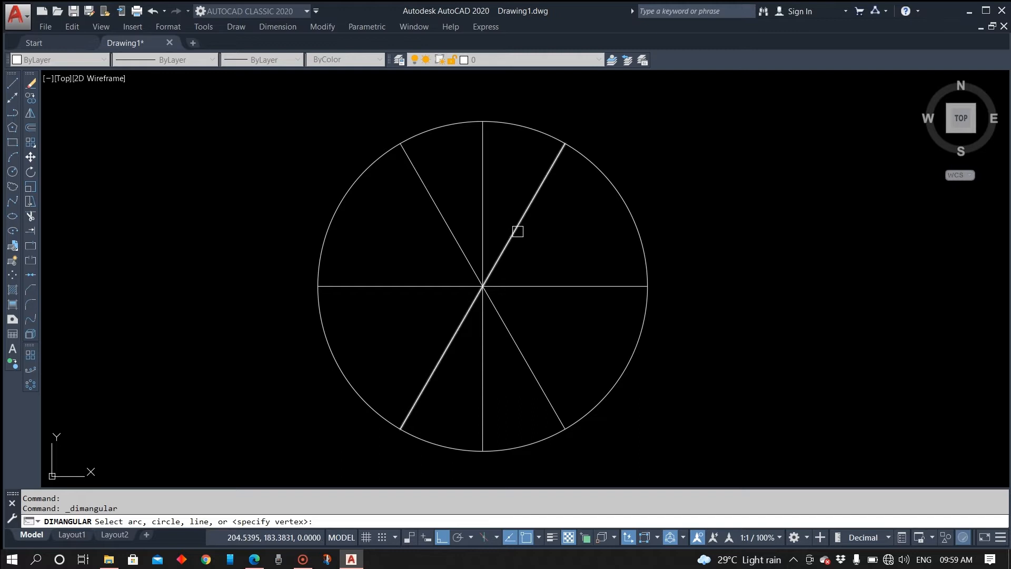
{"action": "left_click", "coordinate": [515, 230]}
{"action": "left_click", "coordinate": [536, 286]}
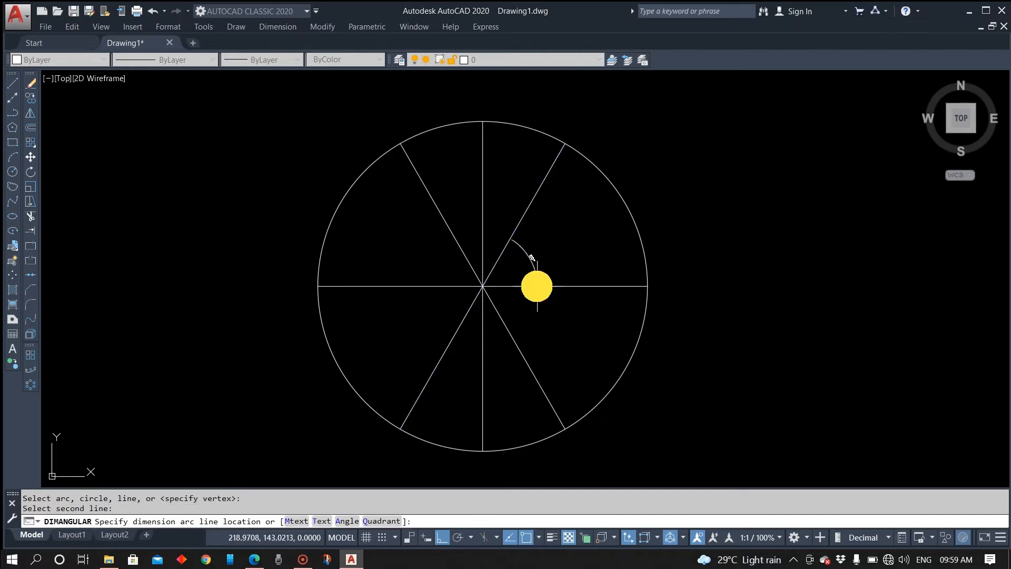
{"action": "left_click", "coordinate": [547, 253]}
{"action": "scroll", "coordinate": [542, 243], "scroll_direction": "up", "scroll_amount": 5}
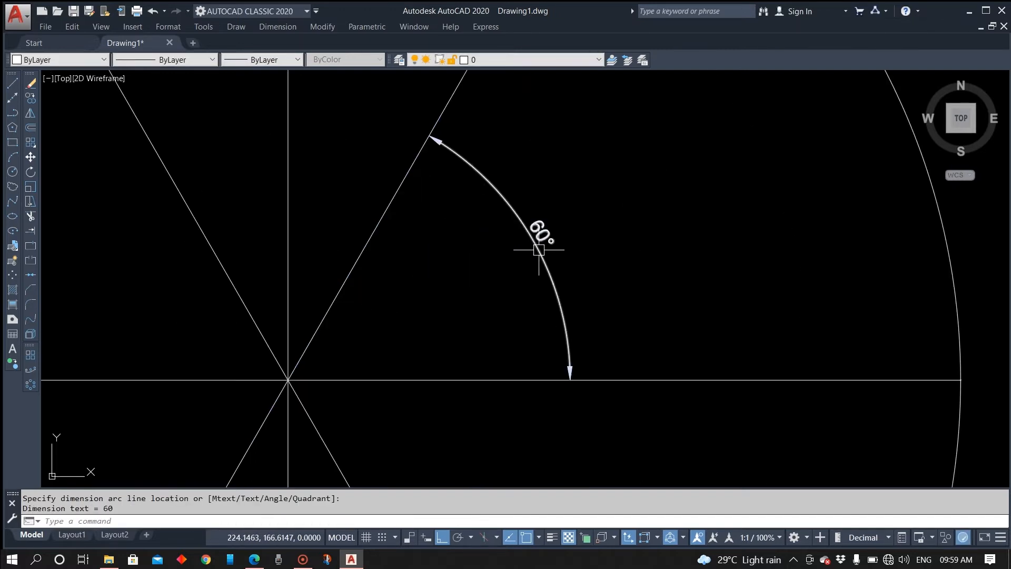
{"action": "scroll", "coordinate": [538, 244], "scroll_direction": "down", "scroll_amount": 5}
Add an angular dimension between the 120-degree line and the vertical line in the circle's upper-left quadrant
{"action": "left_click", "coordinate": [283, 27]}
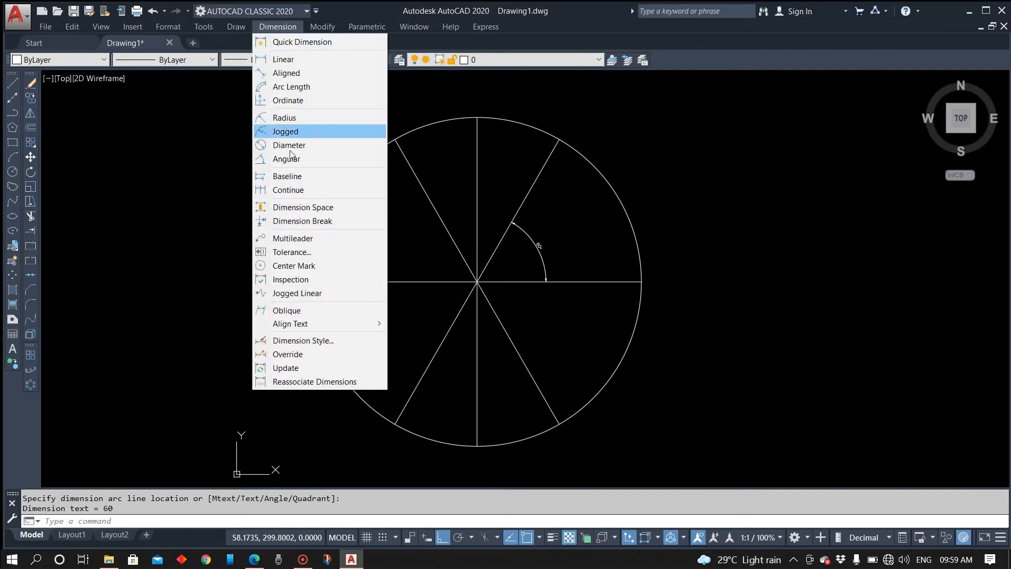
{"action": "left_click", "coordinate": [287, 159]}
{"action": "left_click", "coordinate": [434, 210]}
{"action": "left_click", "coordinate": [477, 189]}
{"action": "left_click", "coordinate": [466, 184]}
{"action": "scroll", "coordinate": [443, 185], "scroll_direction": "up", "scroll_amount": 4}
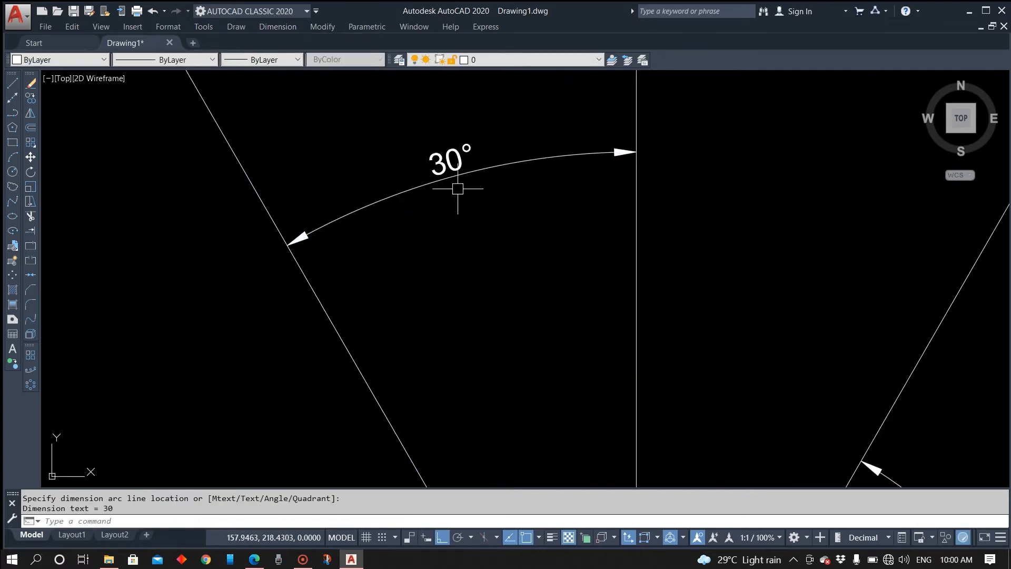
{"action": "scroll", "coordinate": [452, 225], "scroll_direction": "down", "scroll_amount": 4}
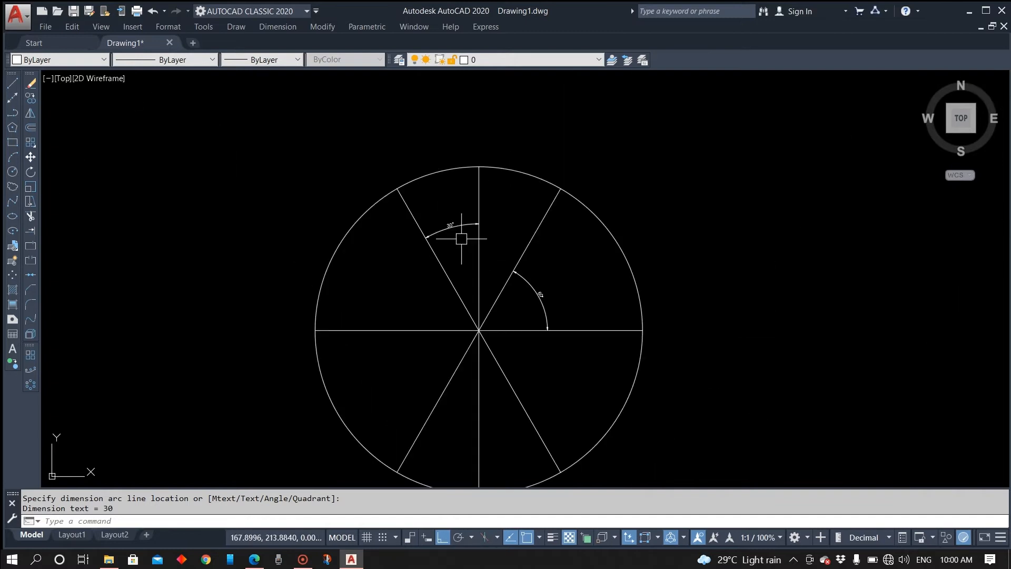
Add an angular dimension between the 120-degree line and the horizontal line in the circle's upper-left quadrant
{"action": "left_click", "coordinate": [280, 29]}
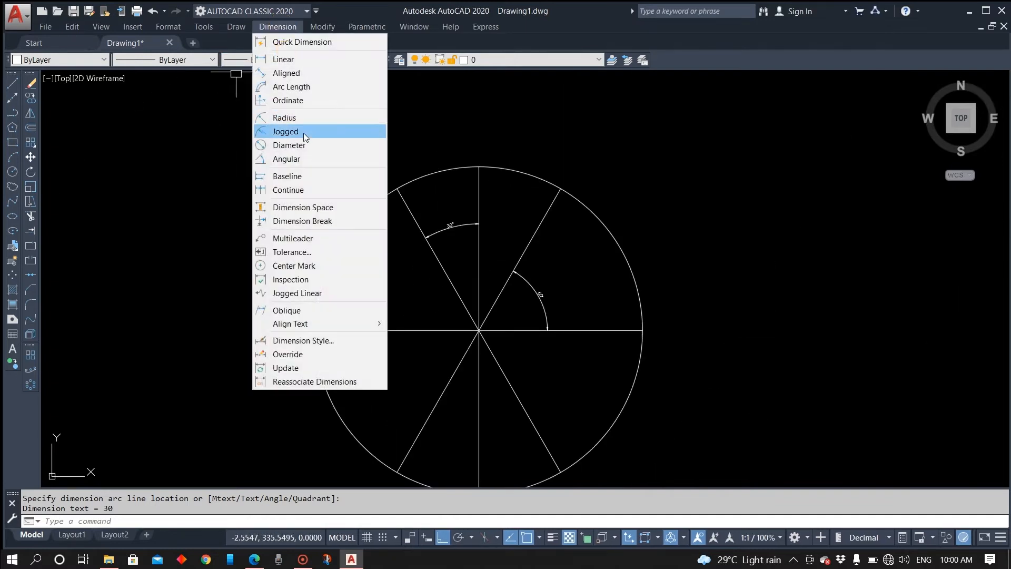
{"action": "left_click", "coordinate": [307, 158]}
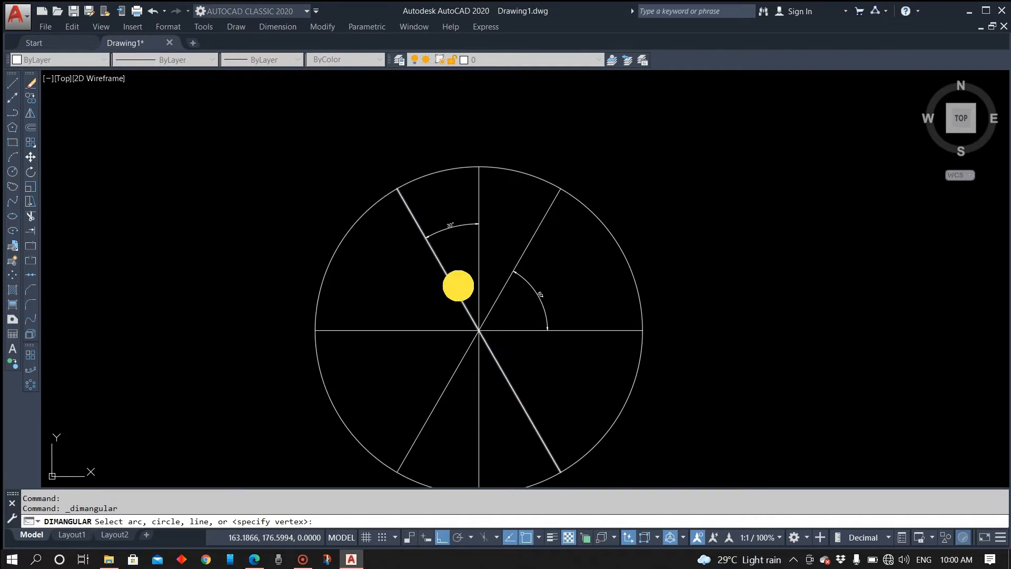
{"action": "left_click", "coordinate": [458, 286]}
{"action": "left_click", "coordinate": [417, 330]}
{"action": "left_click", "coordinate": [409, 291]}
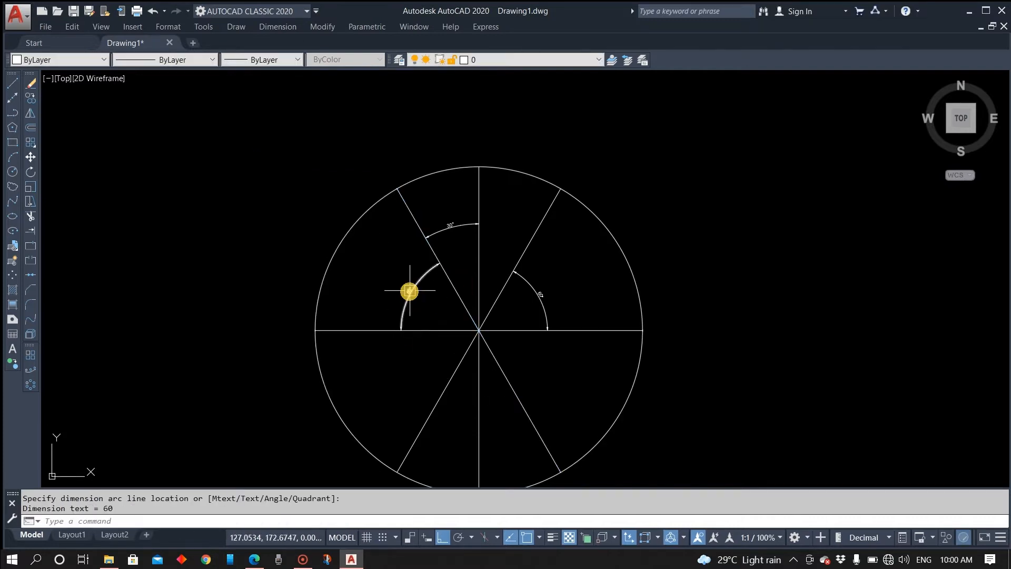
{"action": "scroll", "coordinate": [409, 290], "scroll_direction": "up", "scroll_amount": 4}
{"action": "scroll", "coordinate": [452, 350], "scroll_direction": "down", "scroll_amount": 6}
Erase the circle together with all trimmed lines and angular dimensions
{"action": "middle_click_drag", "start_coordinate": [451, 350], "coordinate": [428, 280]}
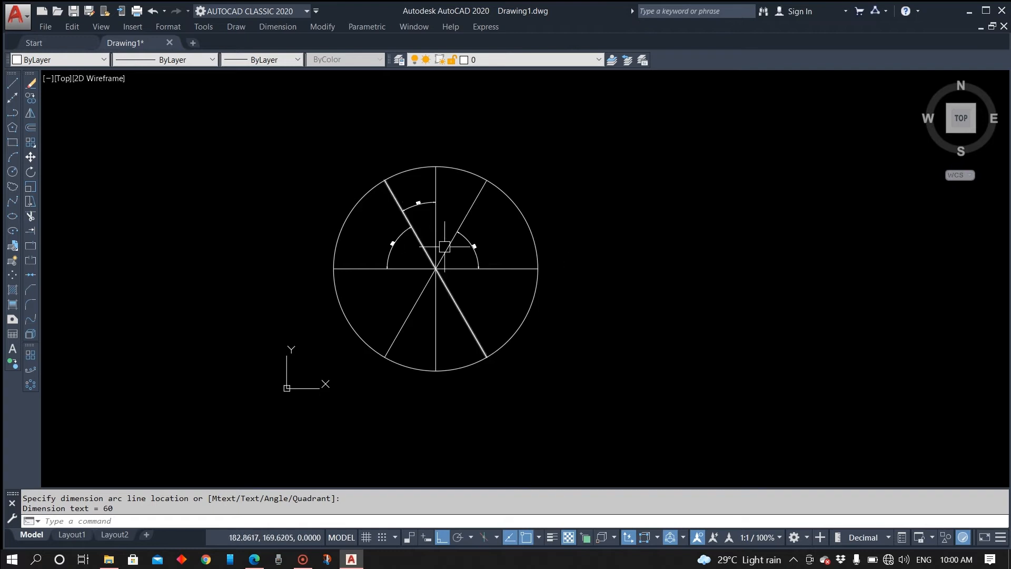
{"action": "left_click", "coordinate": [584, 140]}
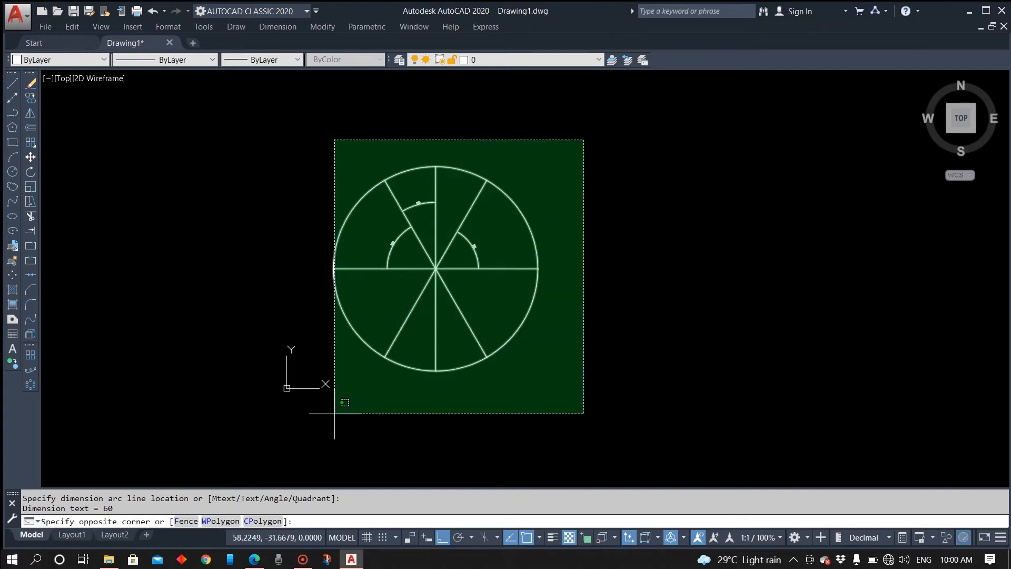
{"action": "left_click", "coordinate": [334, 413]}
{"action": "key", "text": "Delete"}
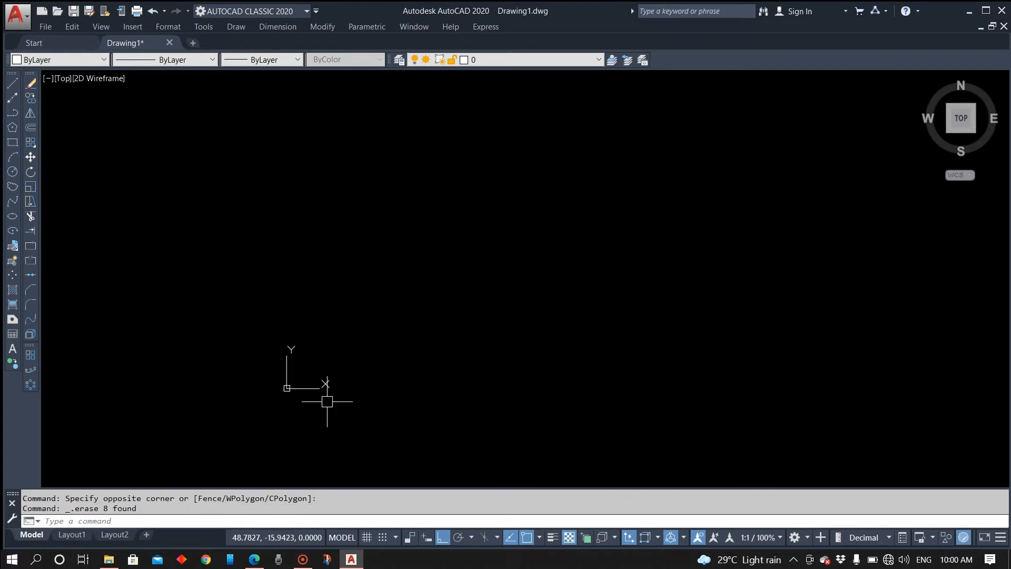
Draw a horizontal and a vertical construction line crossing near the middle of the empty drawing area
{"action": "scroll", "coordinate": [601, 296], "scroll_direction": "up", "scroll_amount": 3}
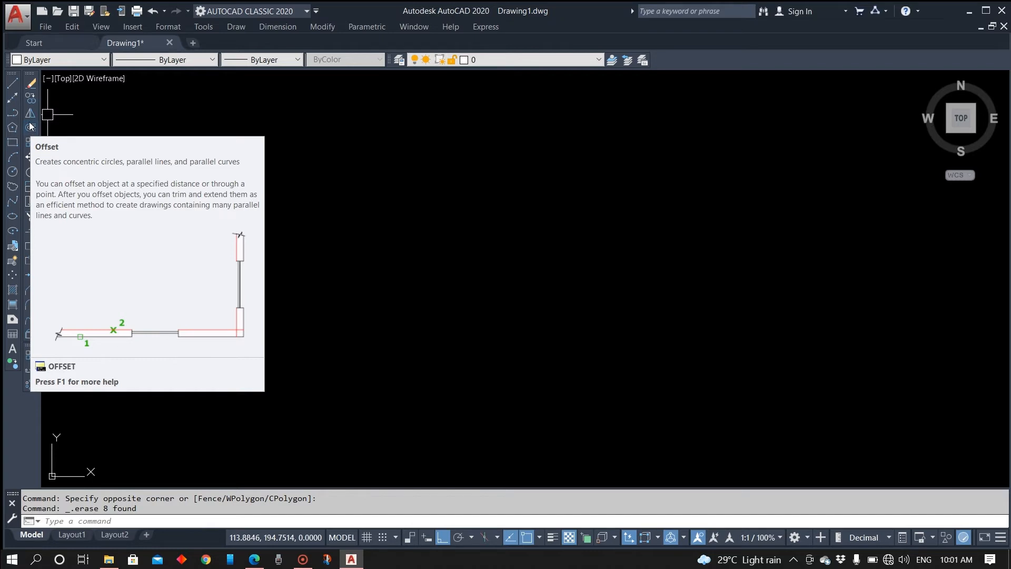
{"action": "left_click", "coordinate": [12, 98]}
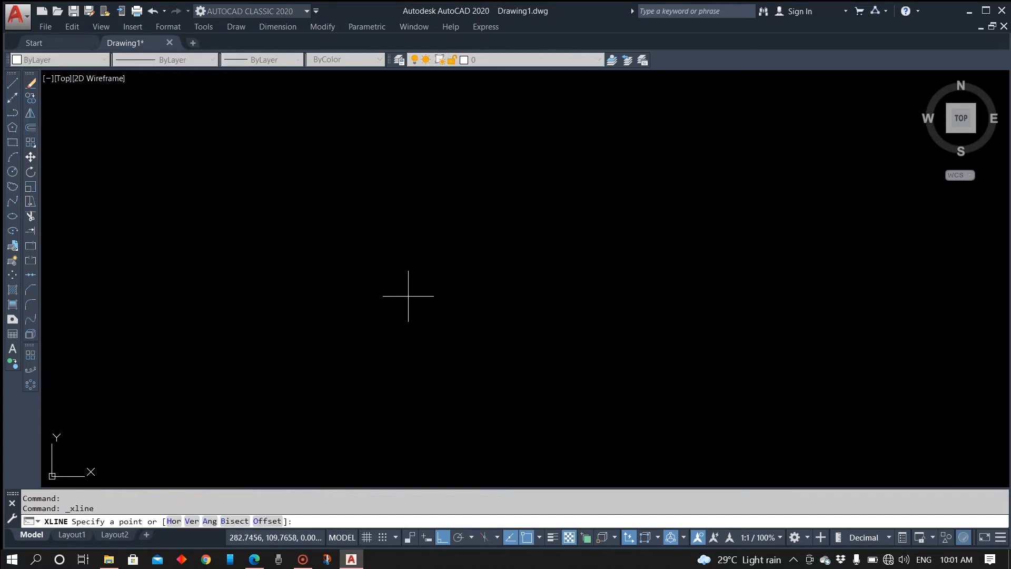
{"action": "left_click", "coordinate": [440, 296]}
{"action": "left_click", "coordinate": [622, 302]}
{"action": "left_click", "coordinate": [366, 380]}
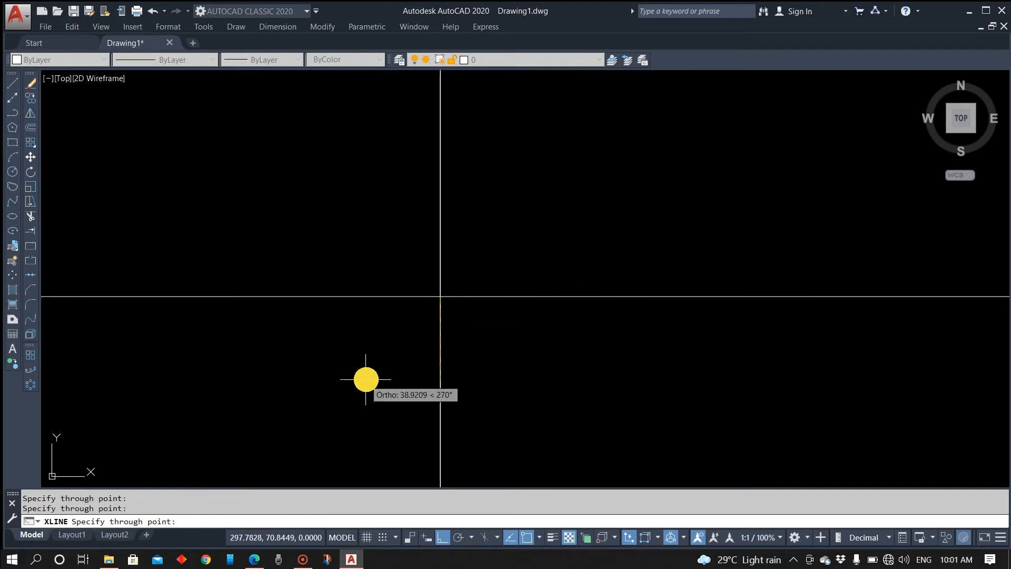
{"action": "key", "text": "Escape"}
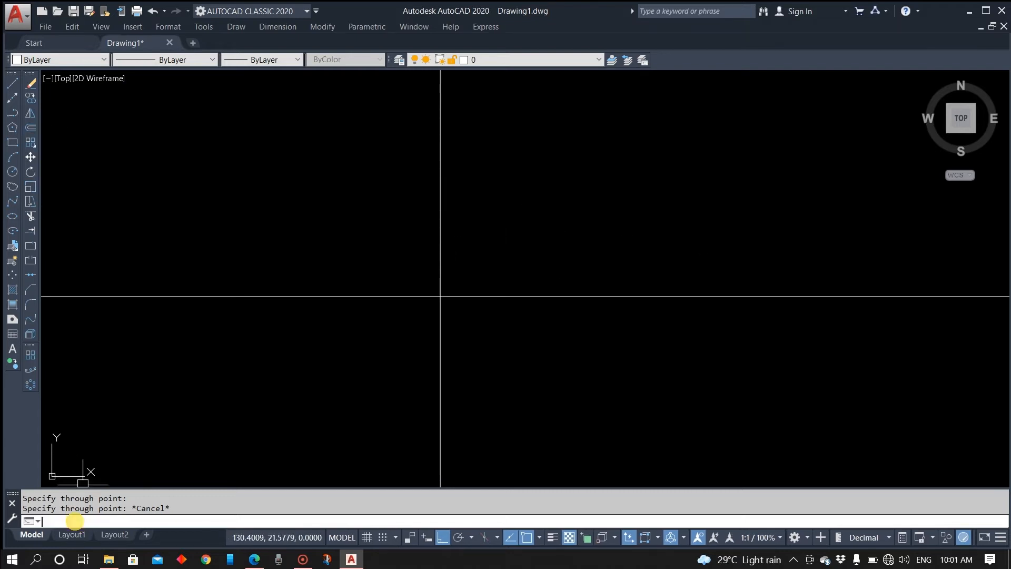
Offset the vertical construction line 50 units to the right, and offset the resulting copy another 50 units to the right
{"action": "key", "text": "Return"}
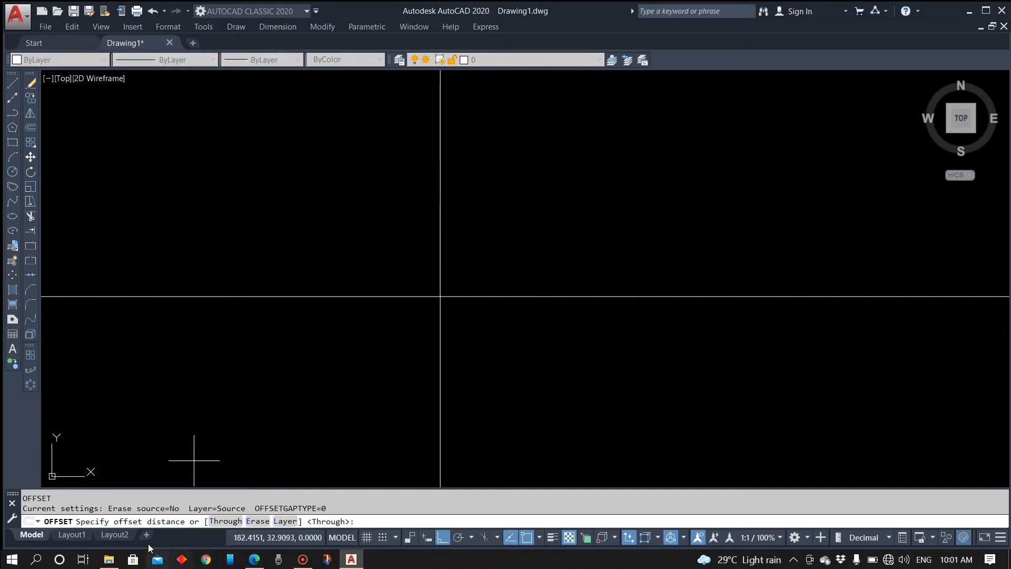
{"action": "left_click", "coordinate": [396, 521]}
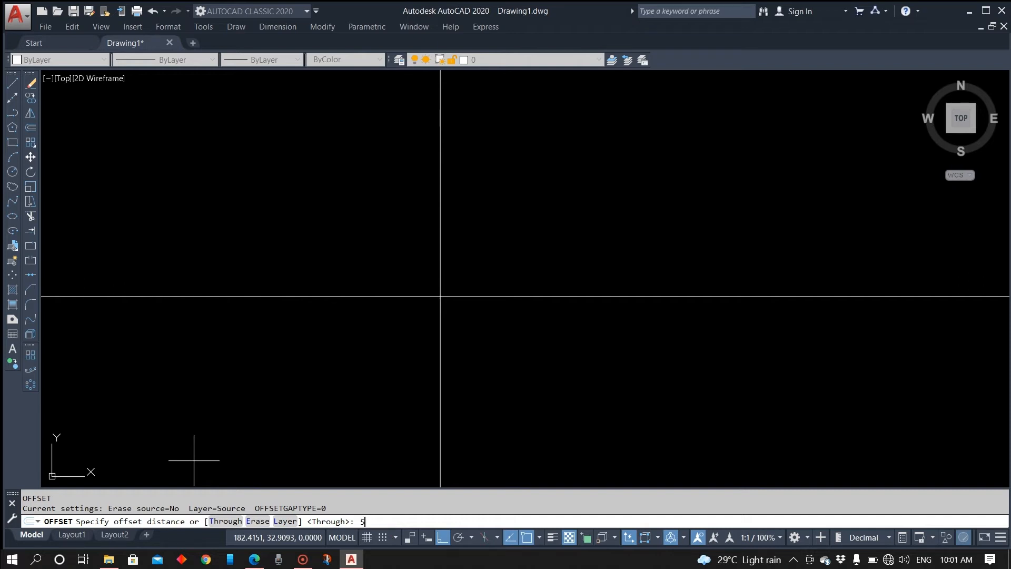
{"action": "key", "text": "Return"}
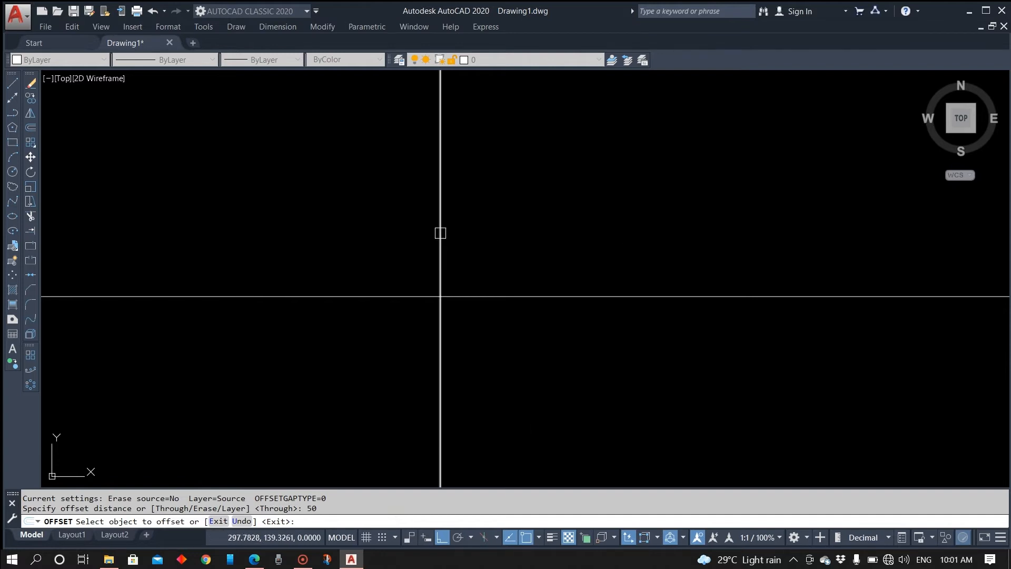
{"action": "left_click", "coordinate": [440, 233]}
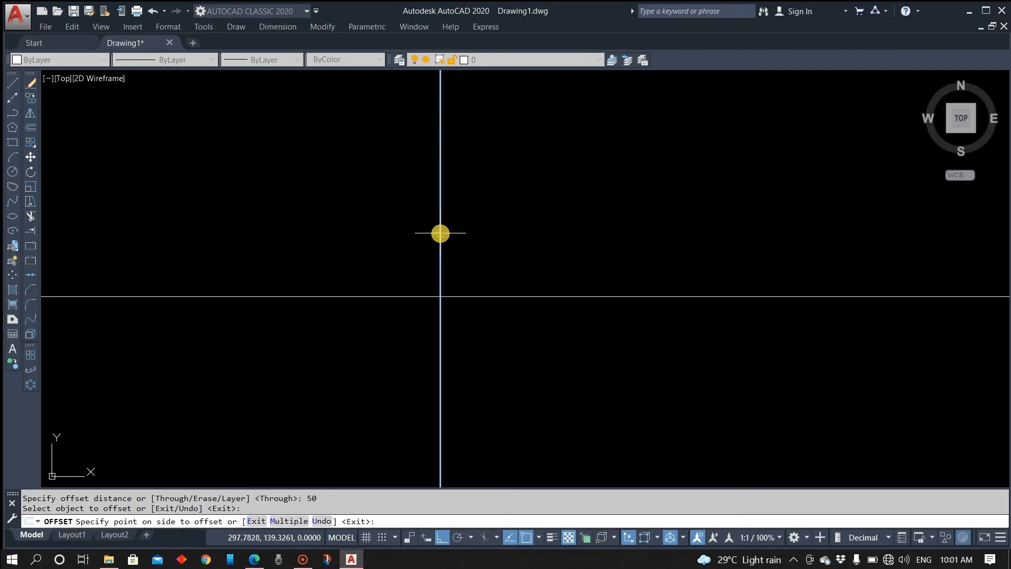
{"action": "left_click", "coordinate": [597, 232]}
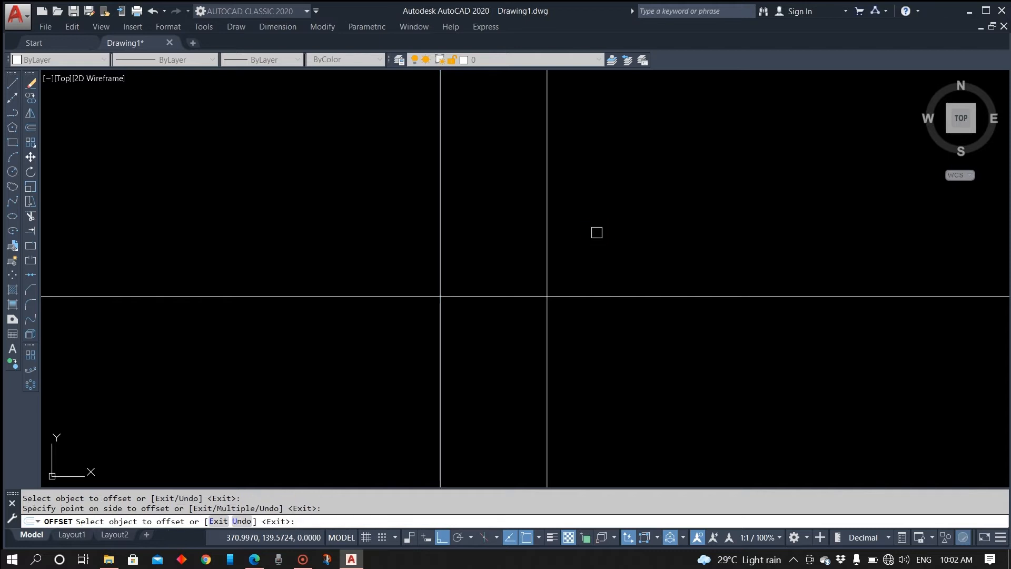
{"action": "left_click", "coordinate": [549, 225]}
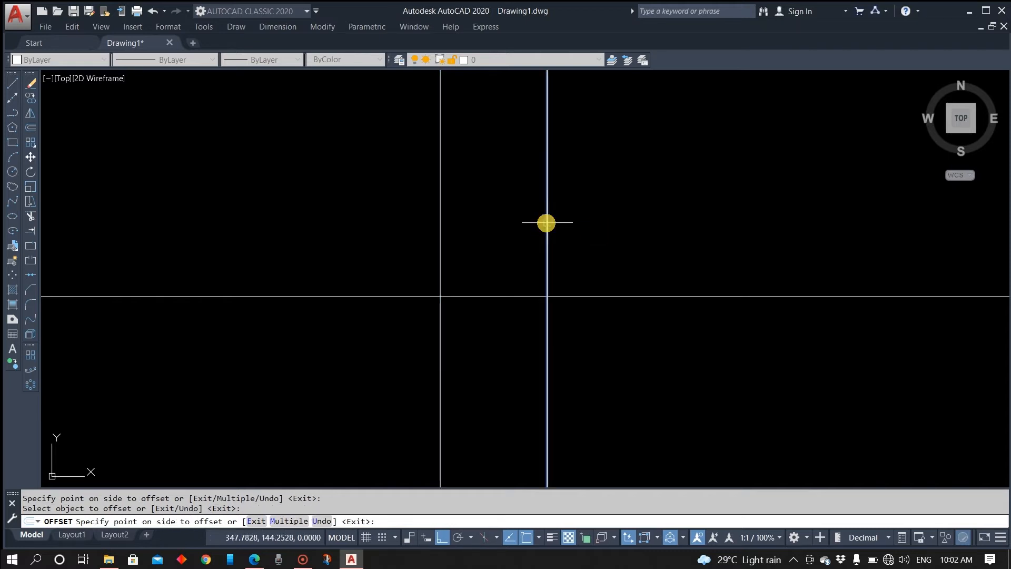
{"action": "left_click", "coordinate": [671, 216]}
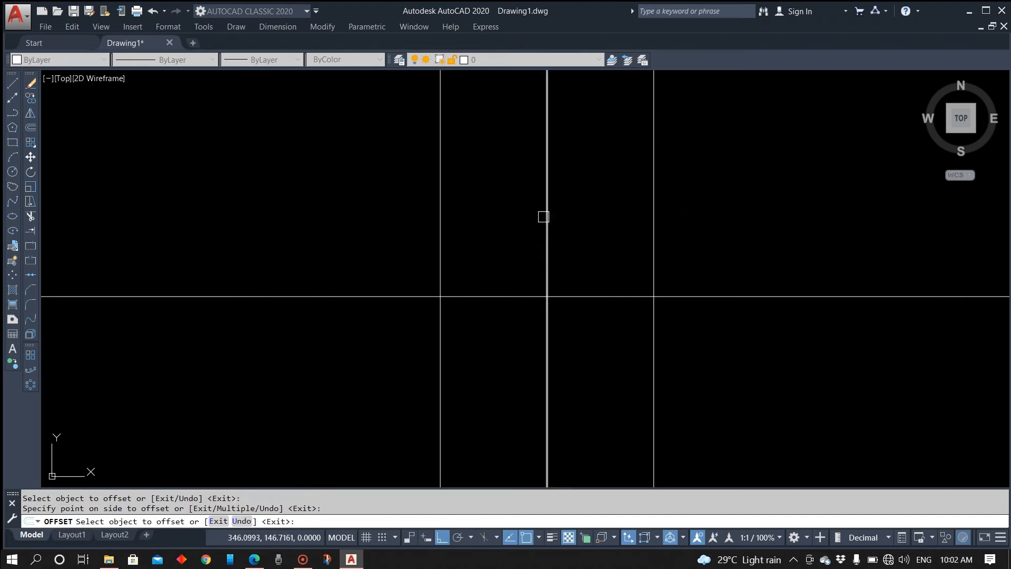
Offset the middle vertical line 50 units back to the left and erase one of the overlapping lines
{"action": "left_click", "coordinate": [545, 216]}
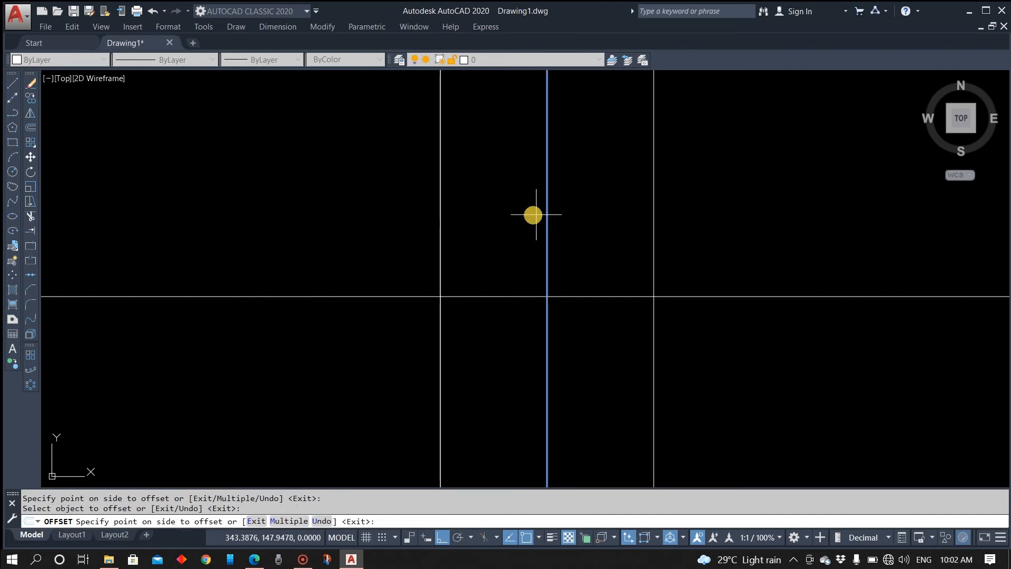
{"action": "left_click", "coordinate": [423, 218]}
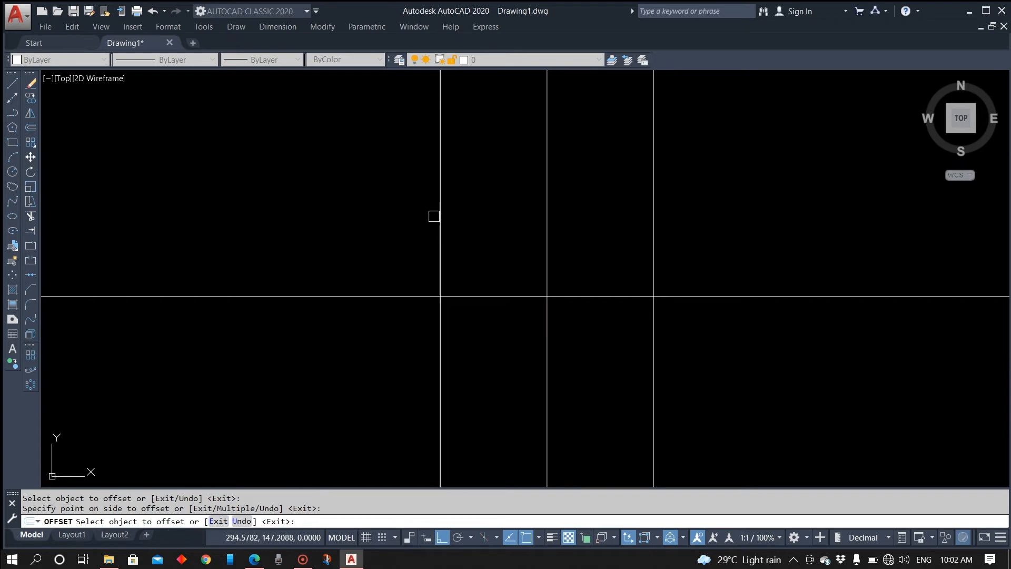
{"action": "key", "text": "Escape"}
{"action": "left_click", "coordinate": [440, 209]}
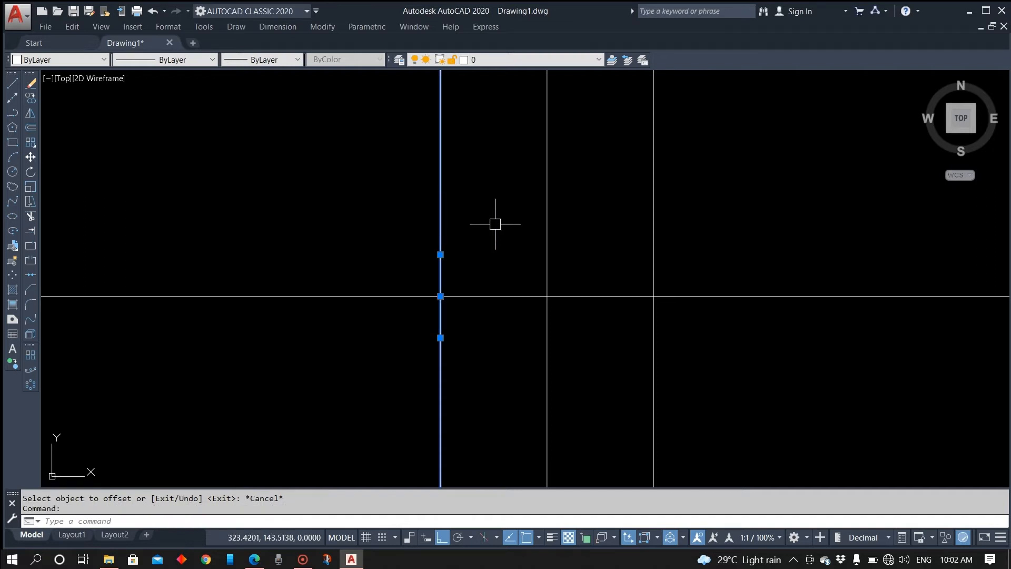
{"action": "key", "text": "Delete"}
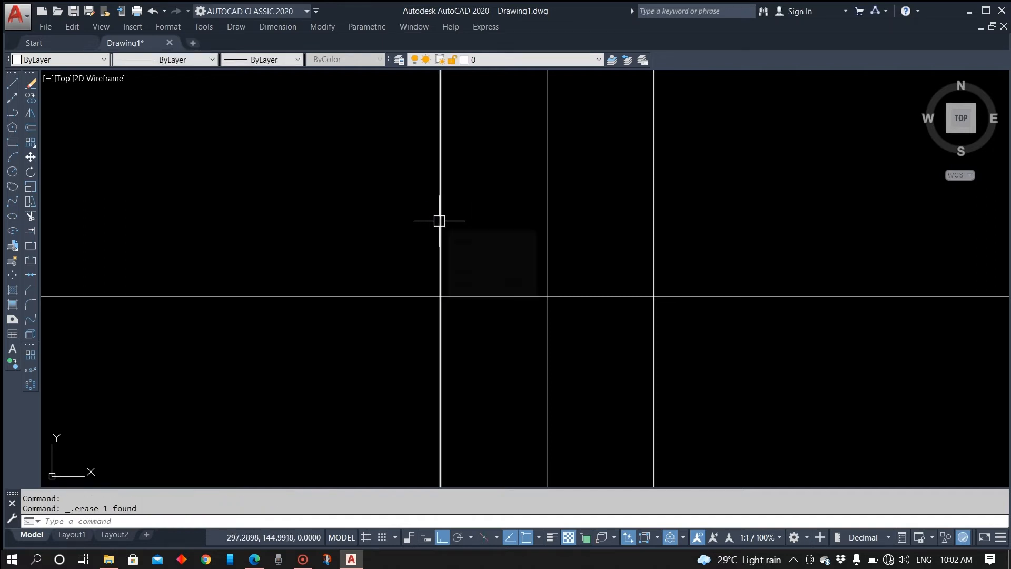
Offset the original vertical construction line 150 units to the left and the horizontal one 150 units upward
{"action": "left_click", "coordinate": [31, 129]}
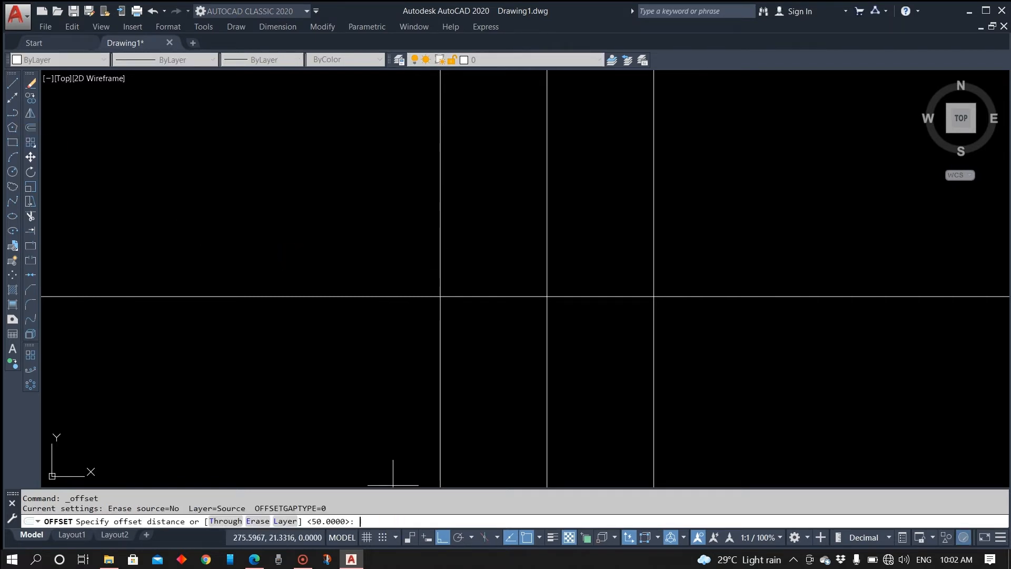
{"action": "key", "text": "Return"}
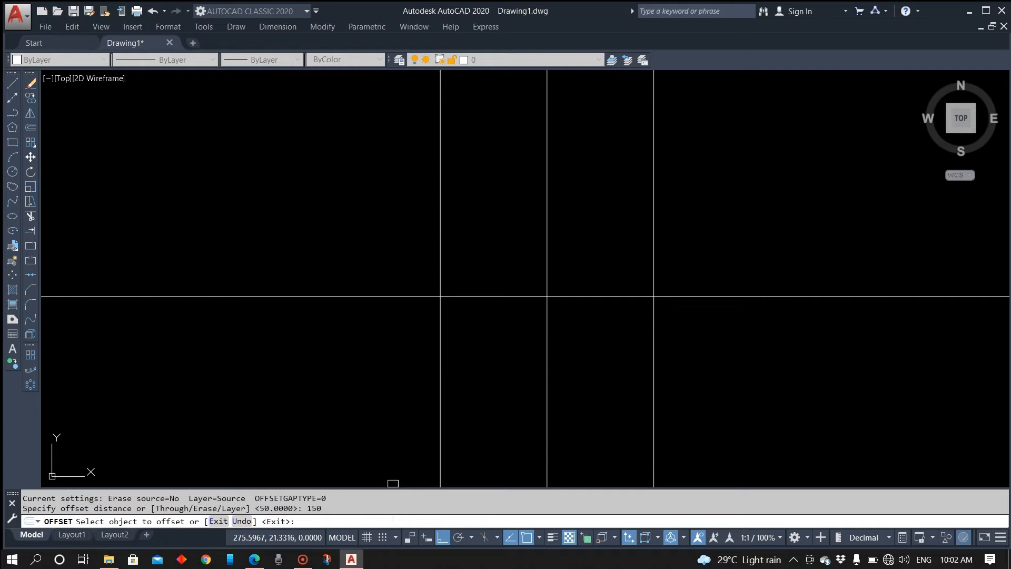
{"action": "left_click", "coordinate": [441, 219]}
{"action": "left_click", "coordinate": [294, 225]}
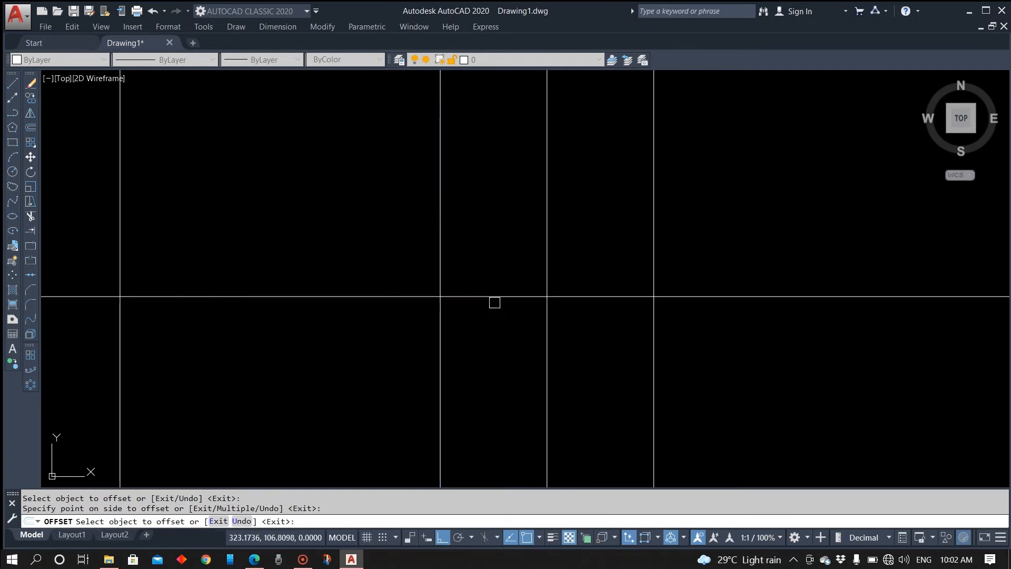
{"action": "left_click", "coordinate": [358, 297]}
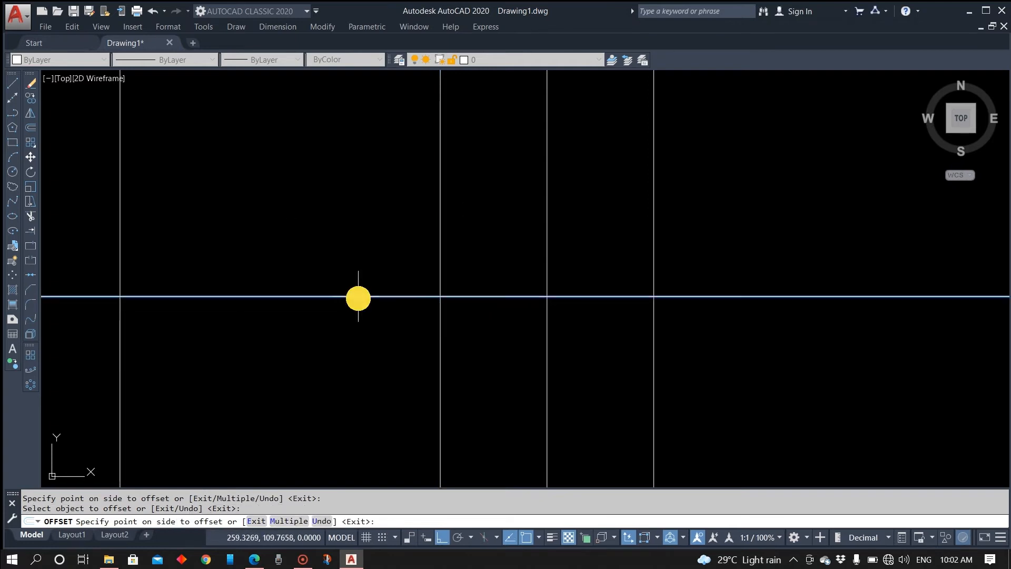
{"action": "left_click", "coordinate": [370, 146]}
{"action": "mouse_move", "coordinate": [392, 188]}
{"action": "middle_mouse_down"}
{"action": "mouse_move", "coordinate": [407, 312]}
{"action": "mouse_move", "coordinate": [418, 285]}
{"action": "mouse_move", "coordinate": [434, 323]}
{"action": "mouse_move", "coordinate": [426, 309]}
{"action": "middle_mouse_up"}
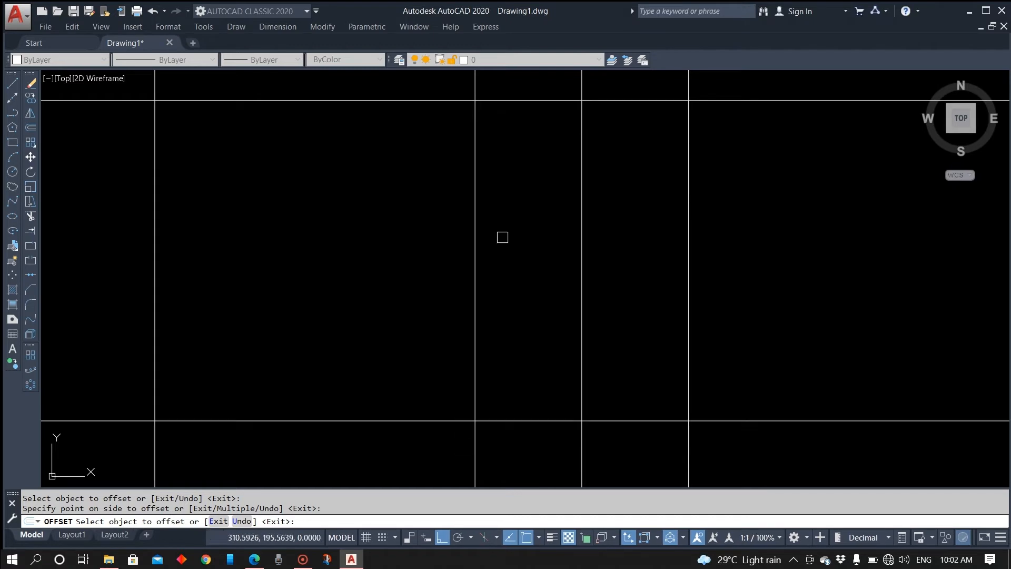
{"action": "scroll", "coordinate": [497, 252], "scroll_direction": "down", "scroll_amount": 4}
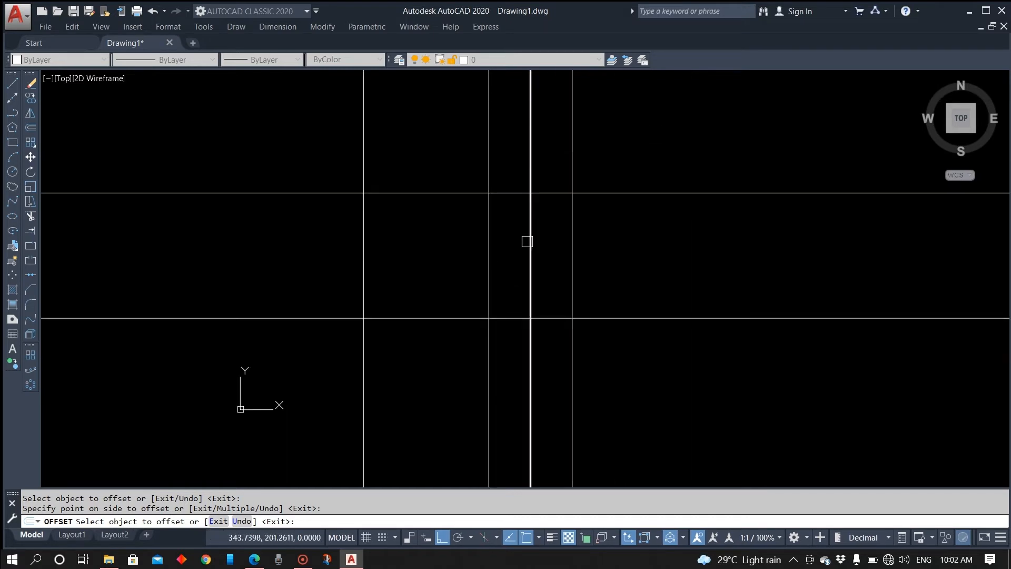
{"action": "key", "text": "Escape"}
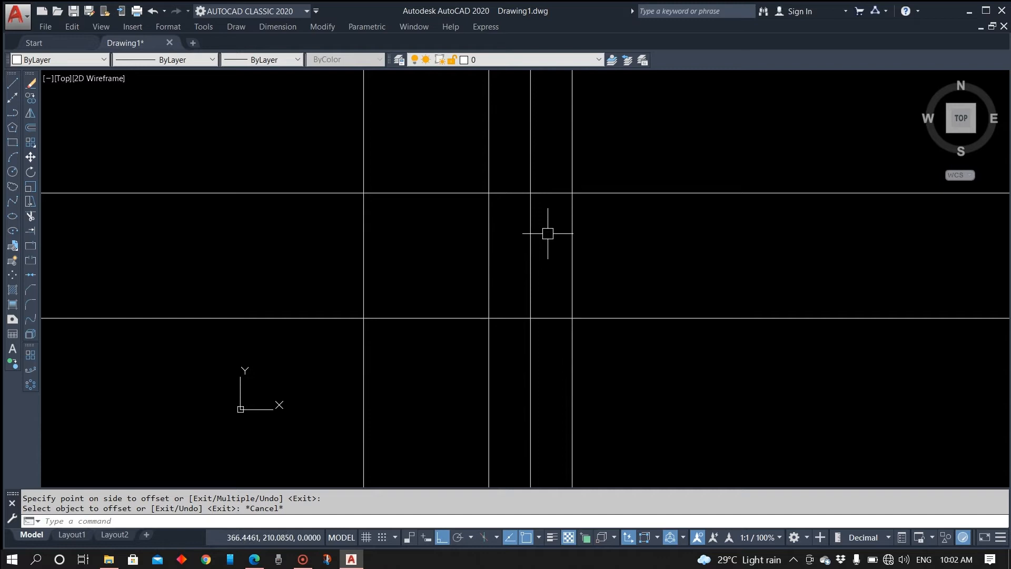
Erase all the horizontal and vertical construction lines from the drawing
{"action": "left_click", "coordinate": [616, 153]}
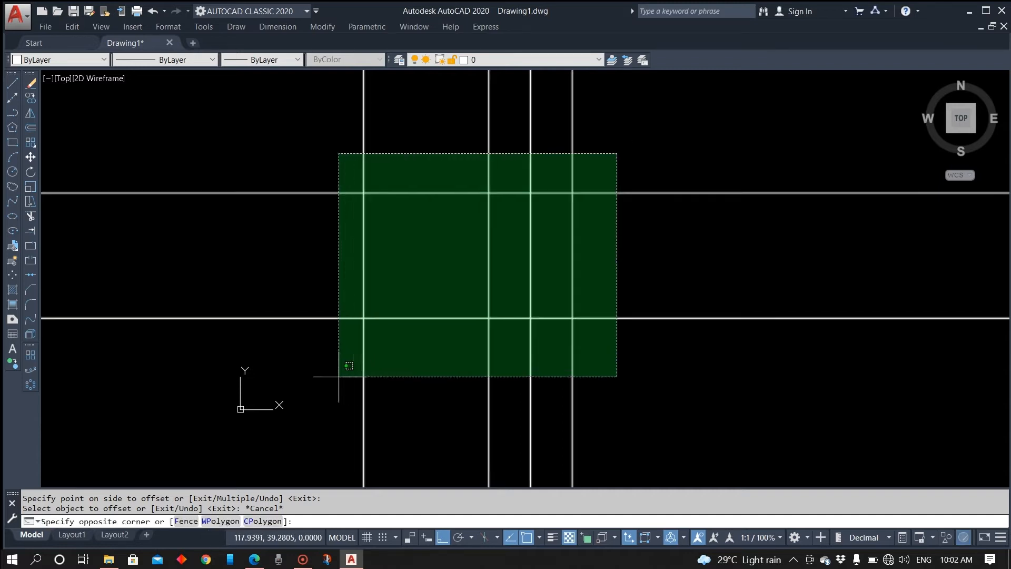
{"action": "left_click", "coordinate": [343, 368]}
{"action": "key", "text": "Delete"}
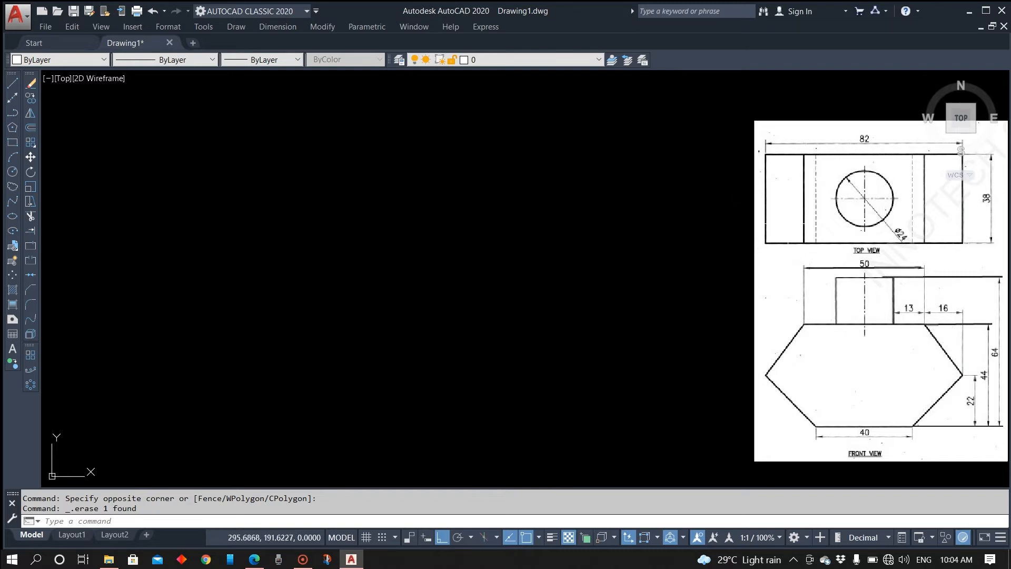
Draw the top view's outline with the Line tool as a closed rectangle 82 units wide and 38 units high
{"action": "left_click", "coordinate": [13, 99]}
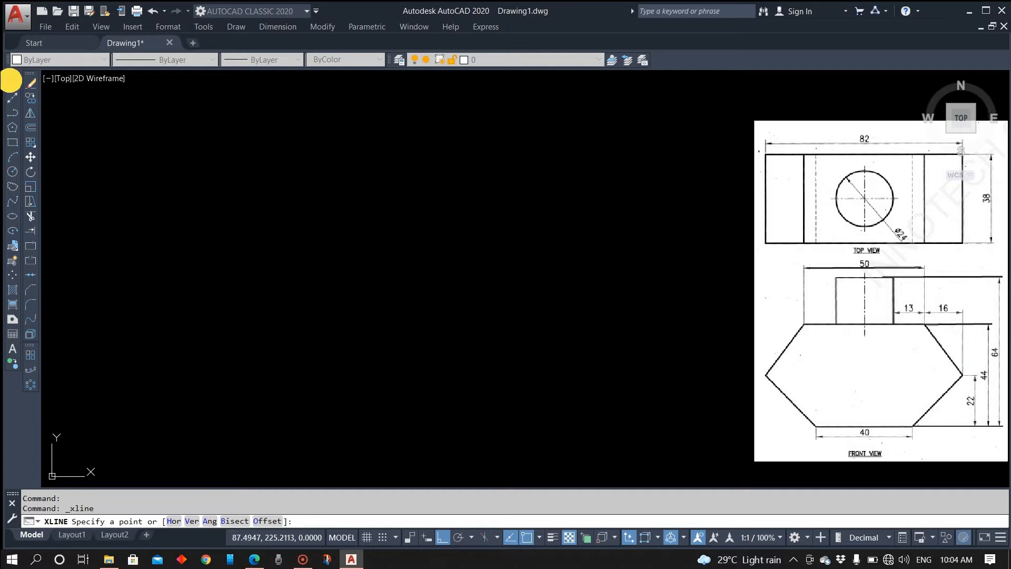
{"action": "left_click", "coordinate": [11, 83]}
{"action": "left_click", "coordinate": [160, 197]}
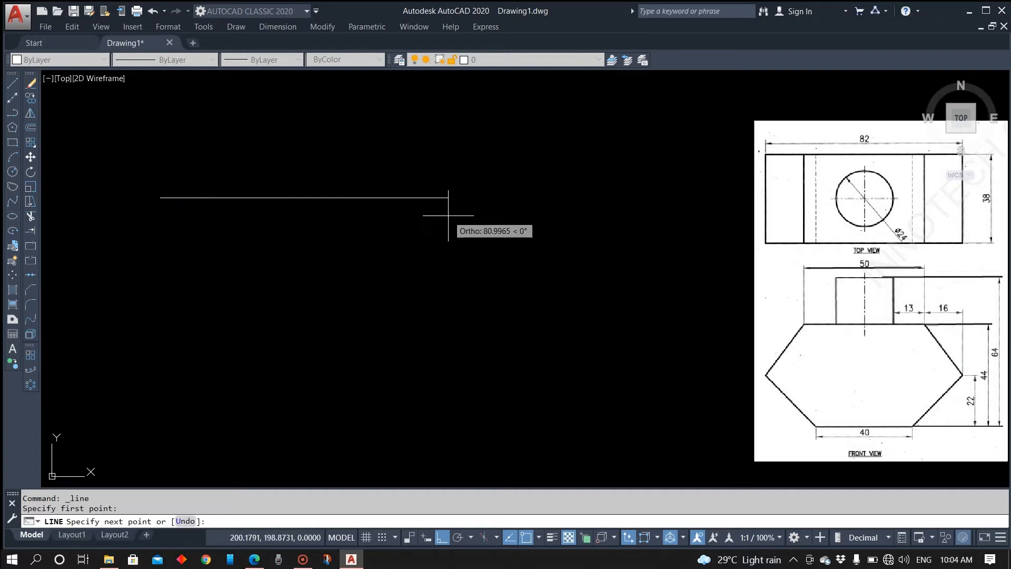
{"action": "type", "text": "82"}
{"action": "key", "text": "Return"}
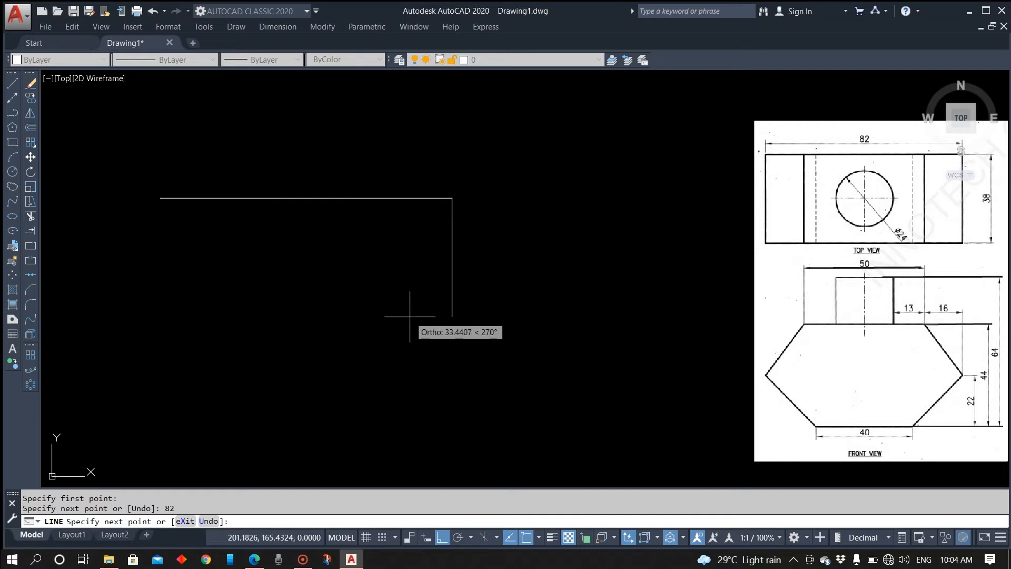
{"action": "key", "text": "Return"}
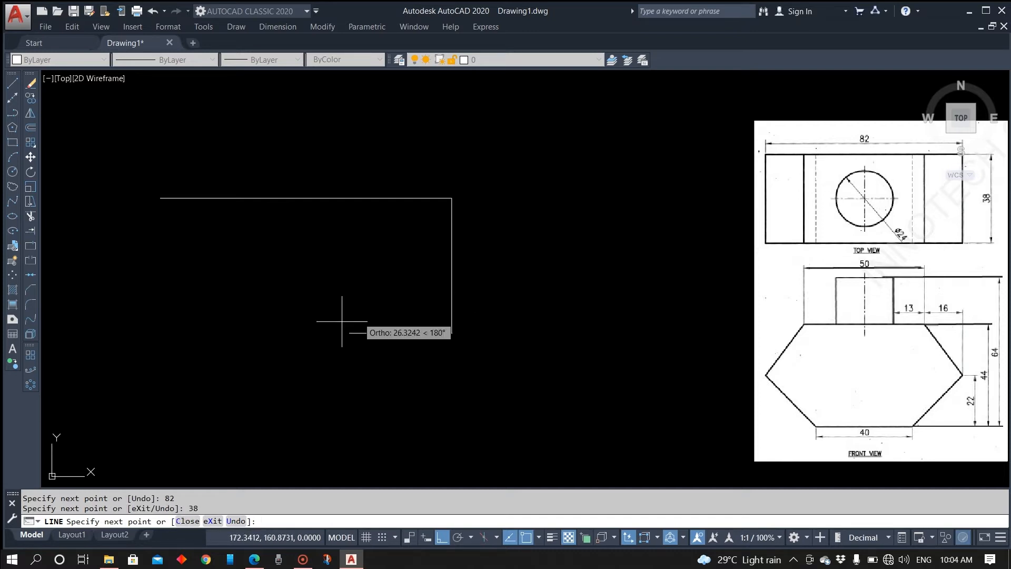
{"action": "key", "text": "Return"}
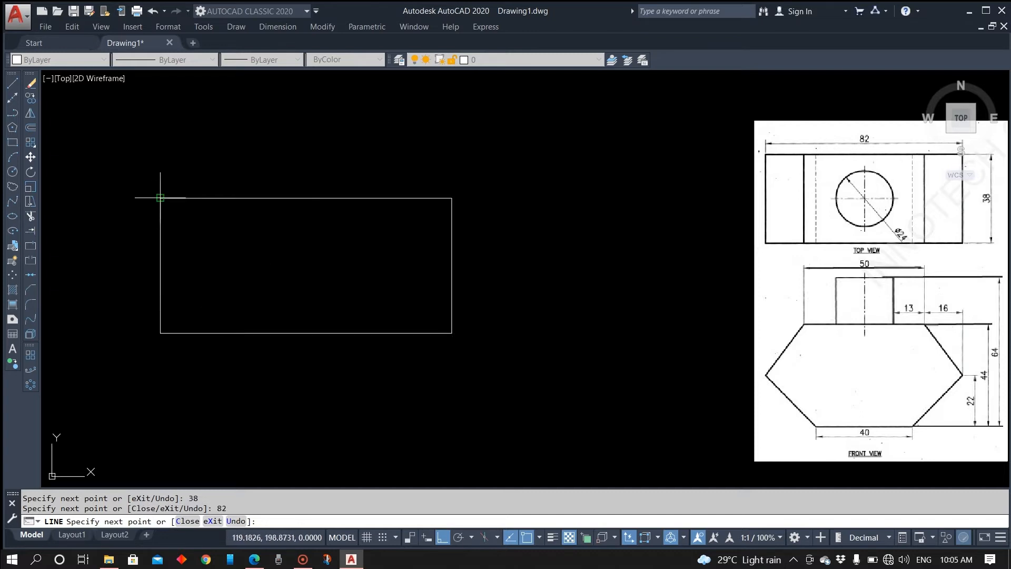
{"action": "key", "text": "Return"}
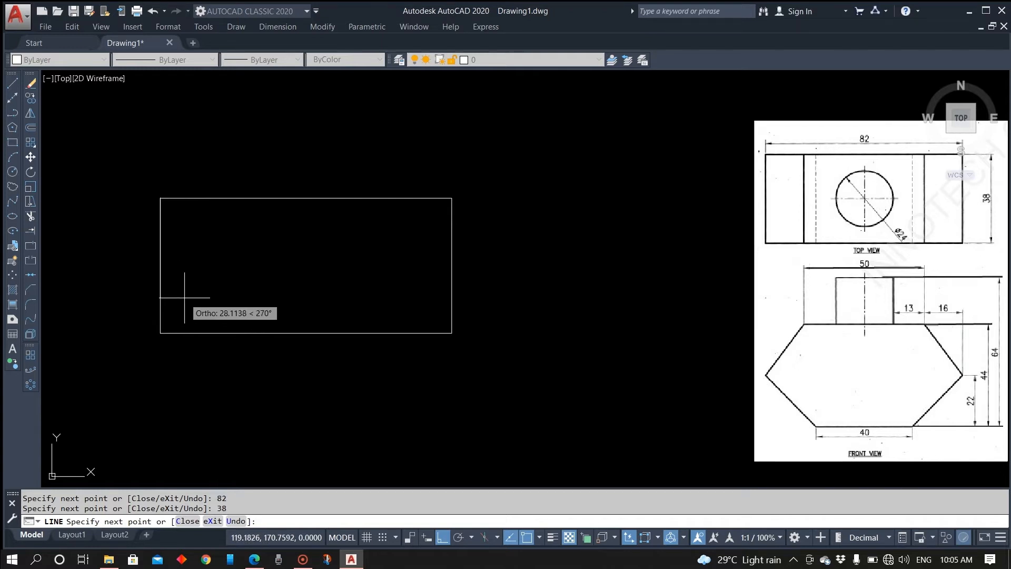
{"action": "key", "text": "Escape"}
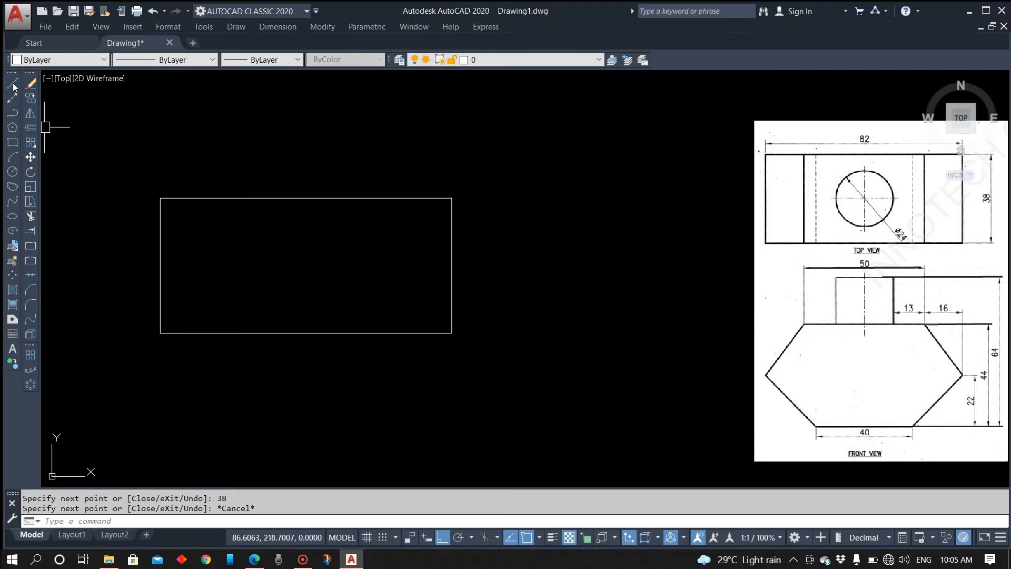
Draw a vertical centre line joining the midpoints of the rectangle's upper and lower edges
{"action": "left_click", "coordinate": [13, 172]}
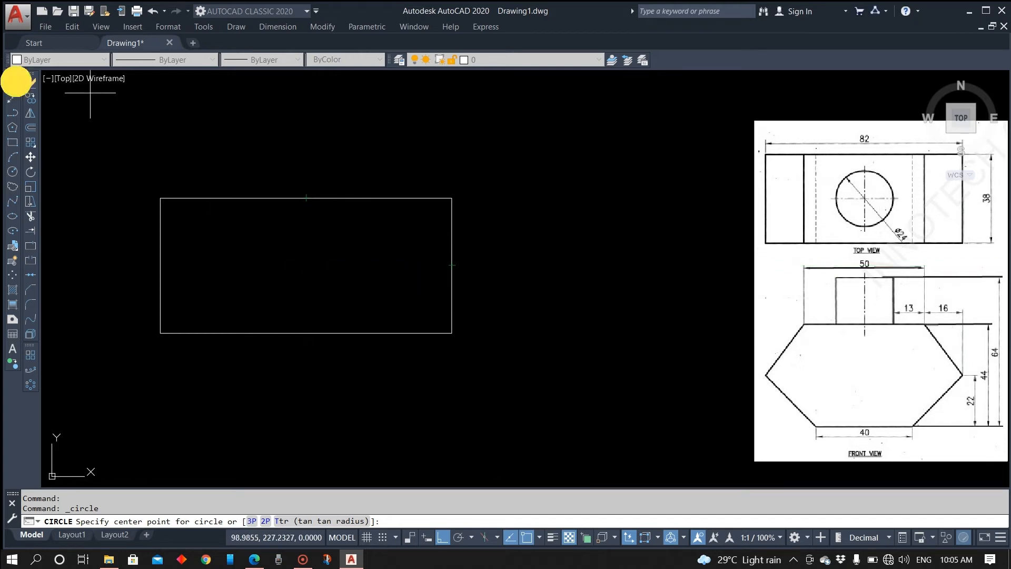
{"action": "left_click", "coordinate": [13, 82]}
{"action": "left_click", "coordinate": [306, 199]}
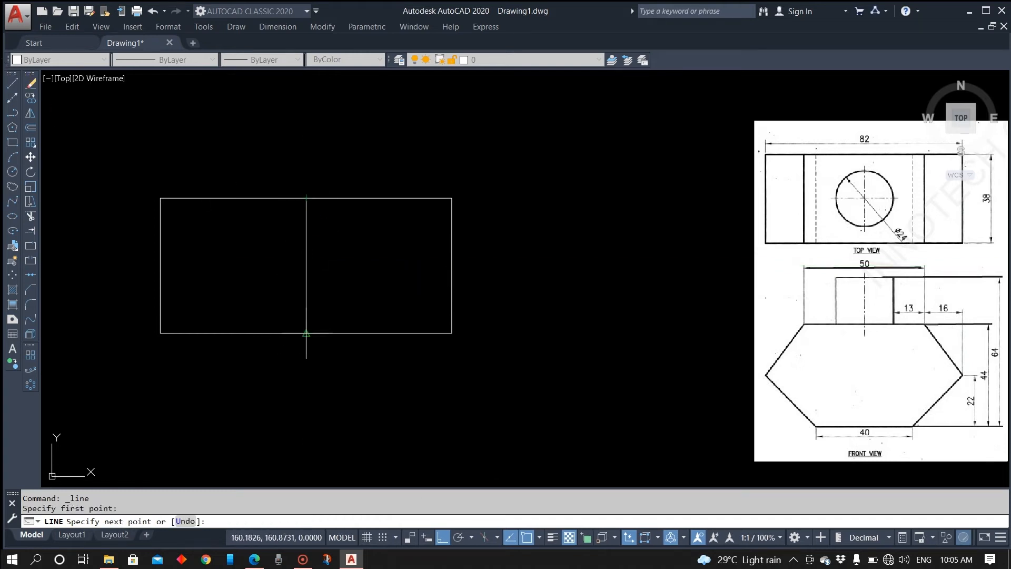
{"action": "left_click", "coordinate": [308, 330]}
{"action": "key", "text": "Escape"}
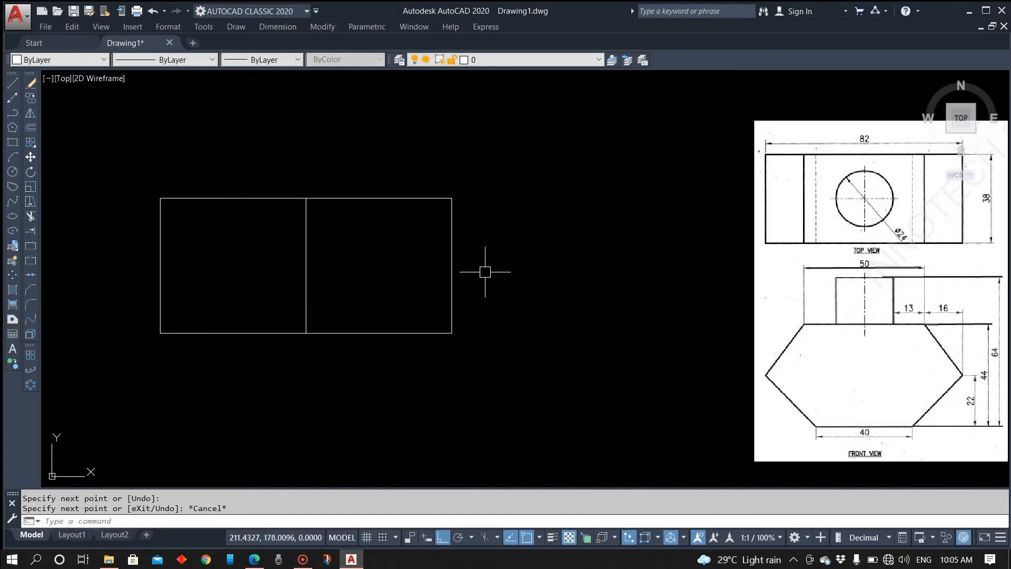
Draw a horizontal centre line joining the midpoints of the rectangle's two short sides
{"action": "left_click", "coordinate": [12, 83]}
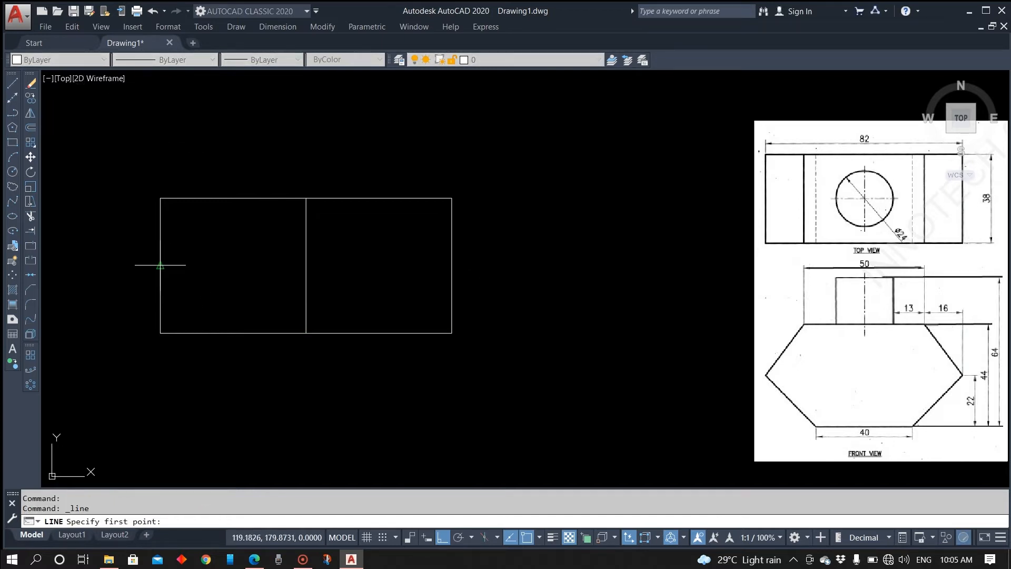
{"action": "left_click", "coordinate": [160, 265]}
{"action": "left_click", "coordinate": [453, 266]}
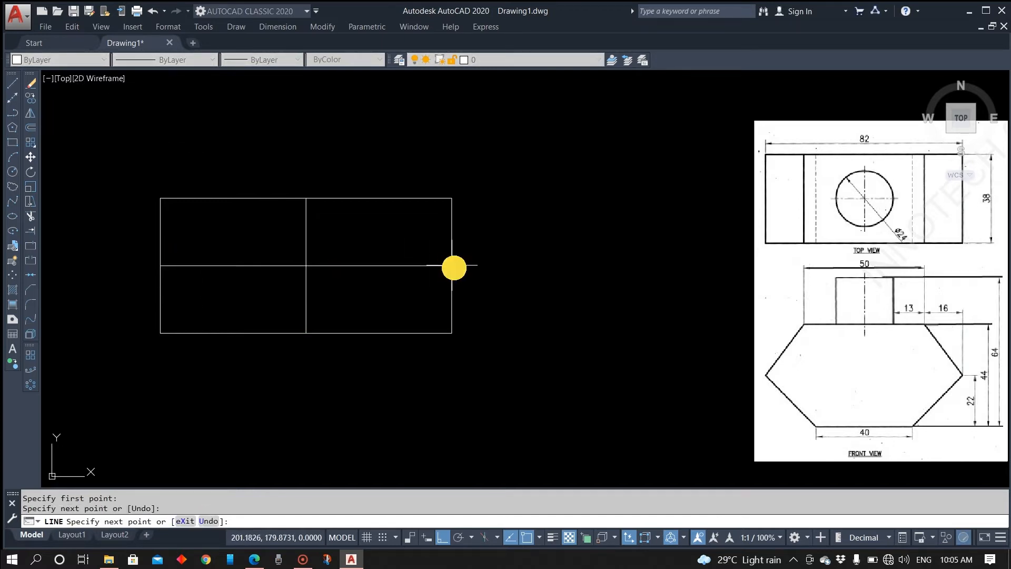
{"action": "key", "text": "Escape"}
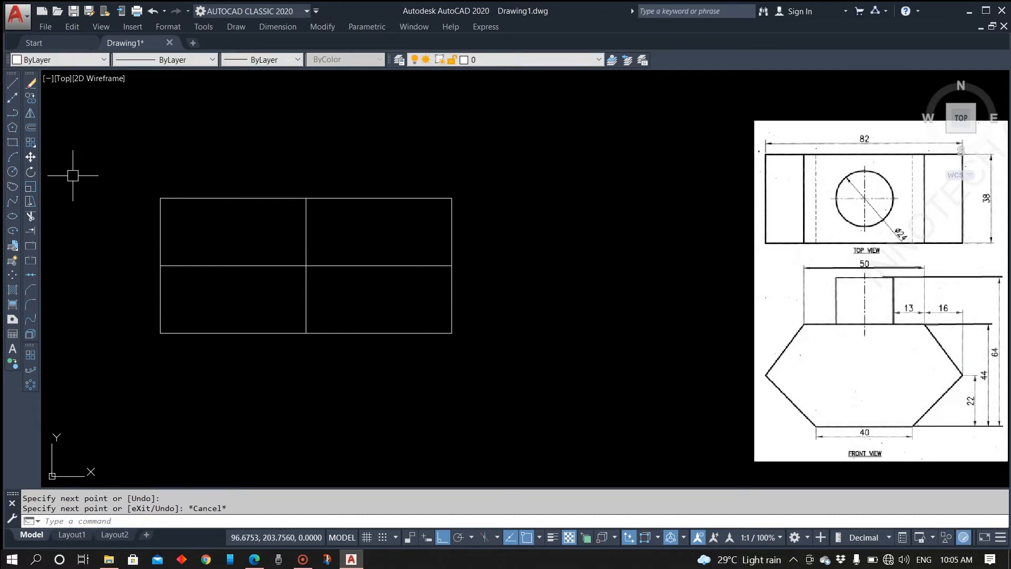
Draw a circle of diameter 24 centred on the crossing of the rectangle's two centre lines
{"action": "left_click", "coordinate": [13, 171]}
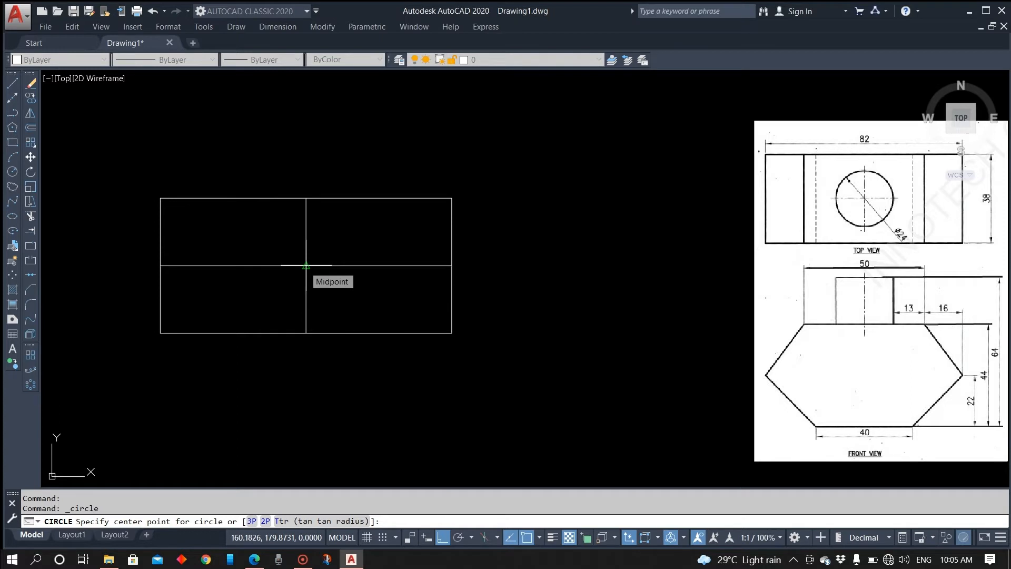
{"action": "left_click", "coordinate": [306, 266]}
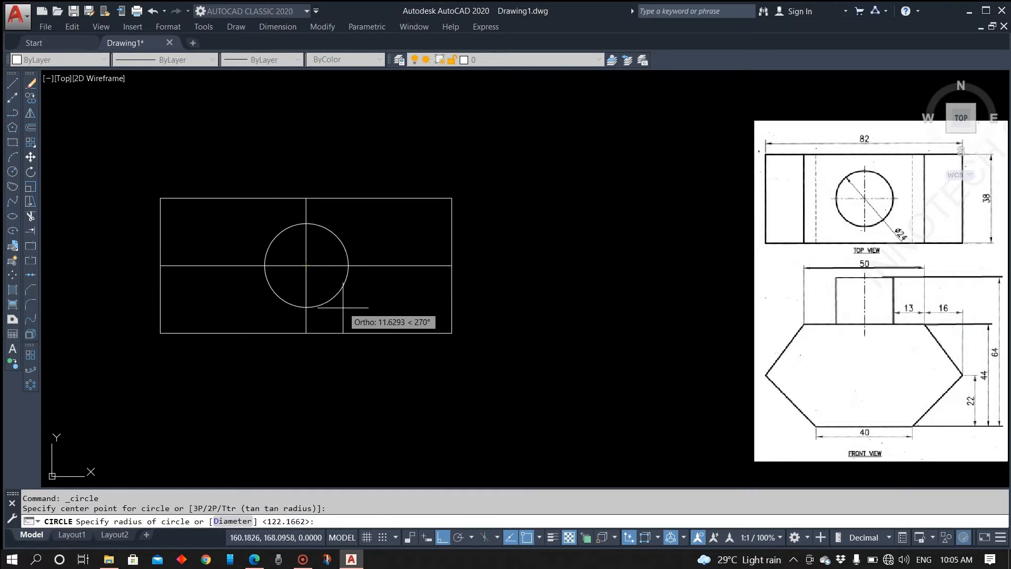
{"action": "left_click", "coordinate": [237, 522]}
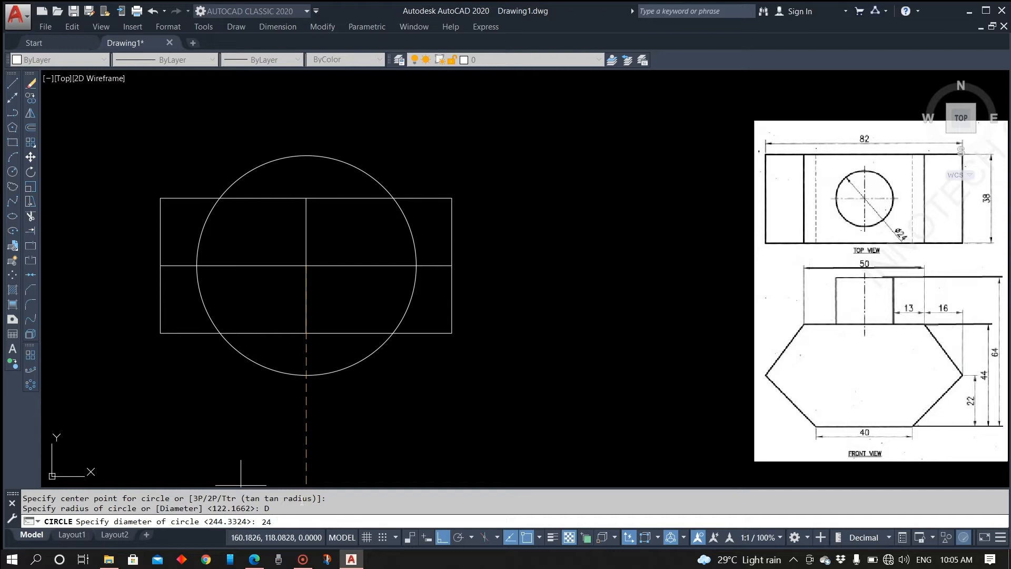
{"action": "key", "text": "Return"}
Delete the horizontal and vertical centre lines, leaving the rectangle and circle in place
{"action": "left_click", "coordinate": [392, 242]}
{"action": "left_click", "coordinate": [365, 301]}
{"action": "left_click", "coordinate": [348, 307]}
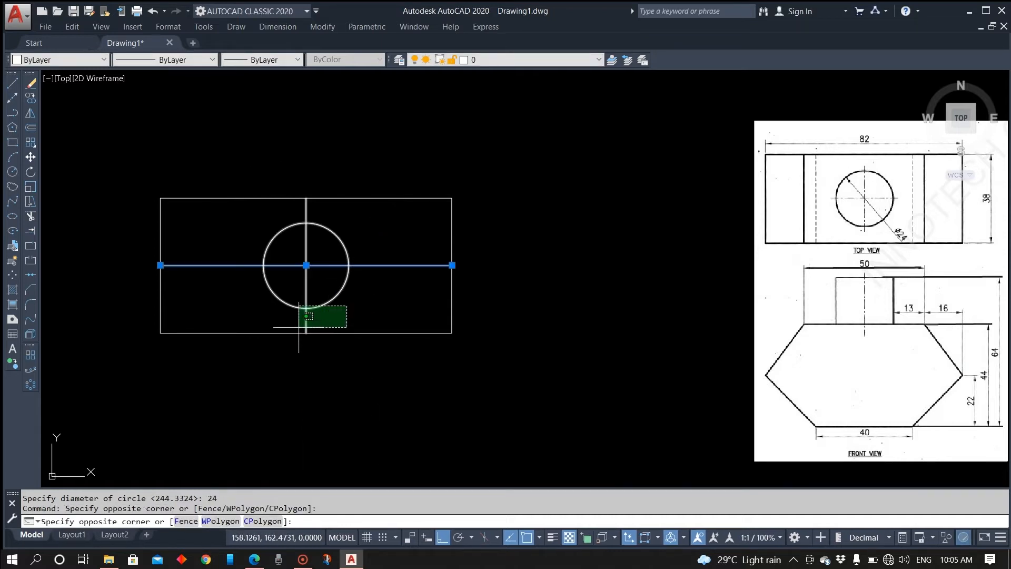
{"action": "left_click", "coordinate": [351, 320]}
{"action": "left_click", "coordinate": [306, 211]}
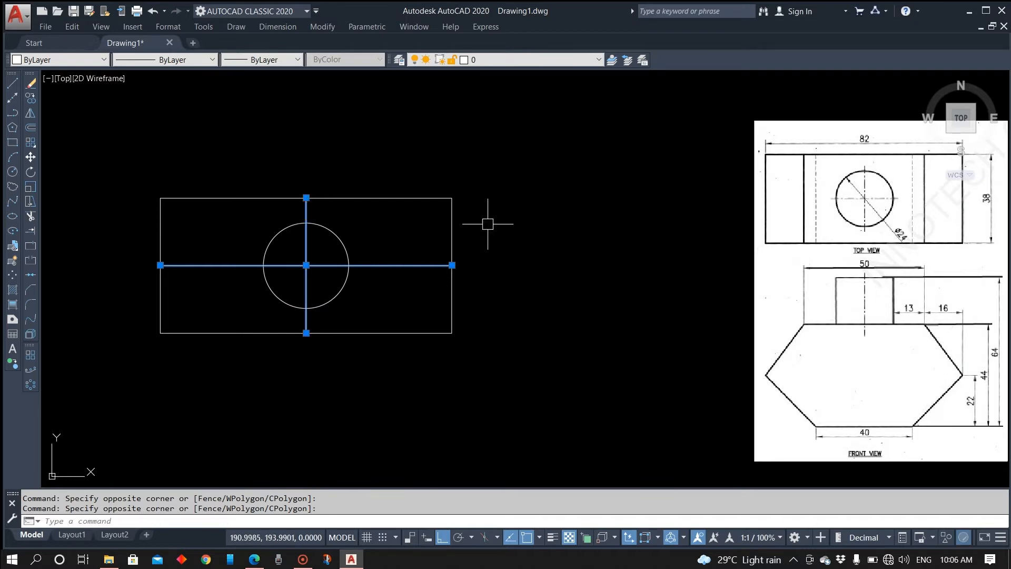
{"action": "key", "text": "Delete"}
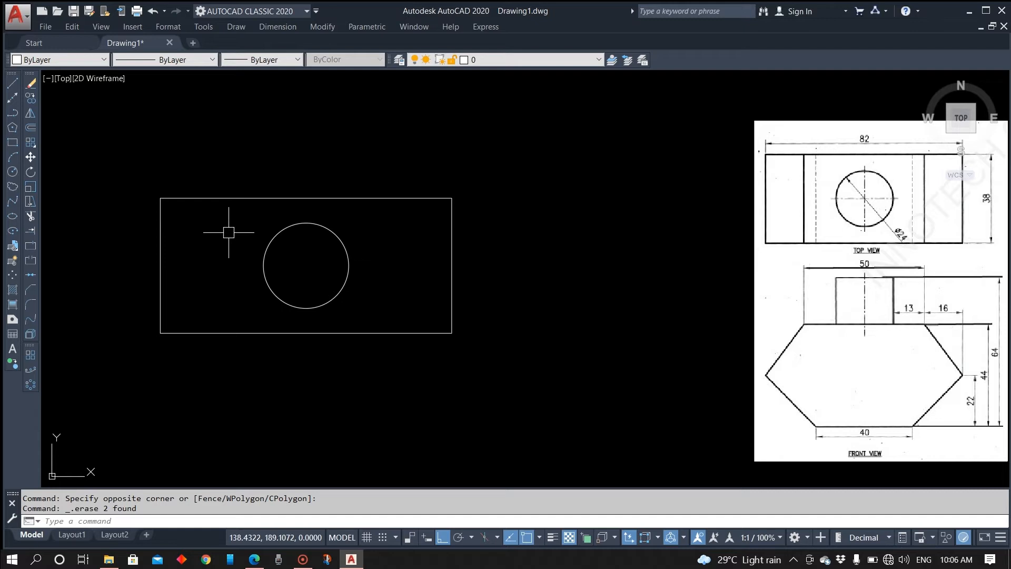
Offset both short sides of the rectangle inward by 16 units
{"action": "key", "text": "Return"}
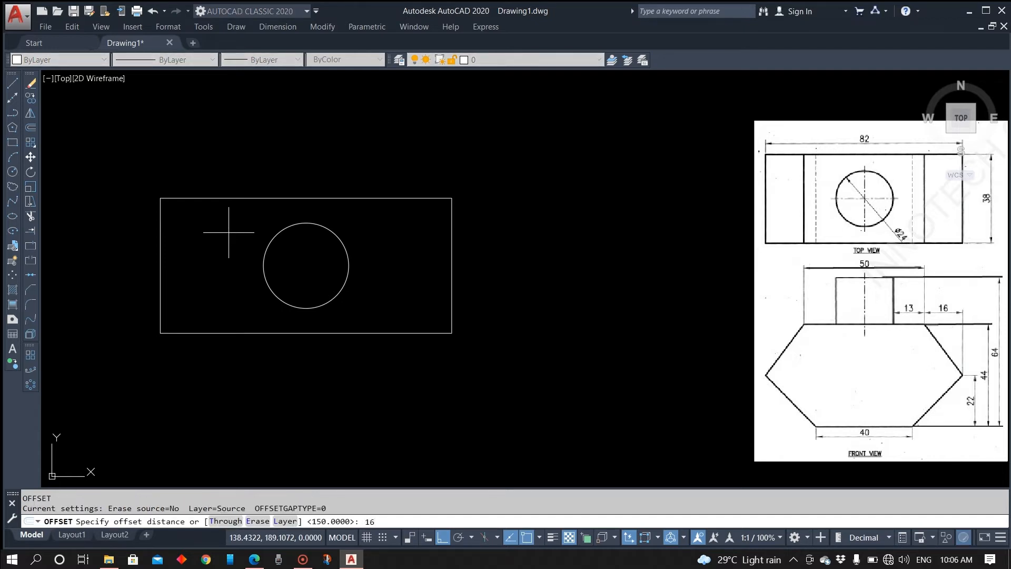
{"action": "key", "text": "Return"}
{"action": "left_click", "coordinate": [161, 257]}
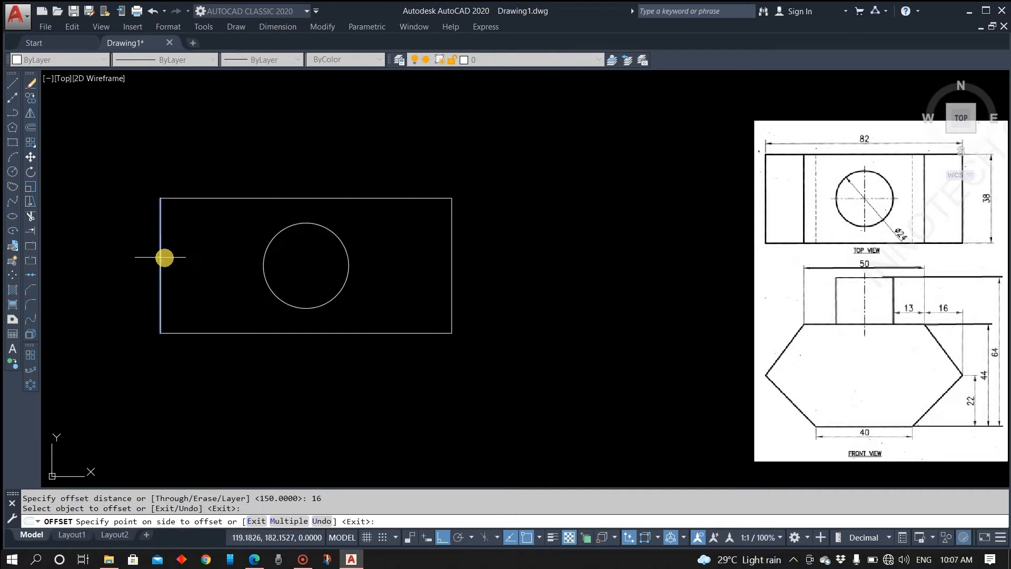
{"action": "left_click", "coordinate": [204, 254]}
{"action": "left_click", "coordinate": [452, 254]}
{"action": "left_click", "coordinate": [414, 250]}
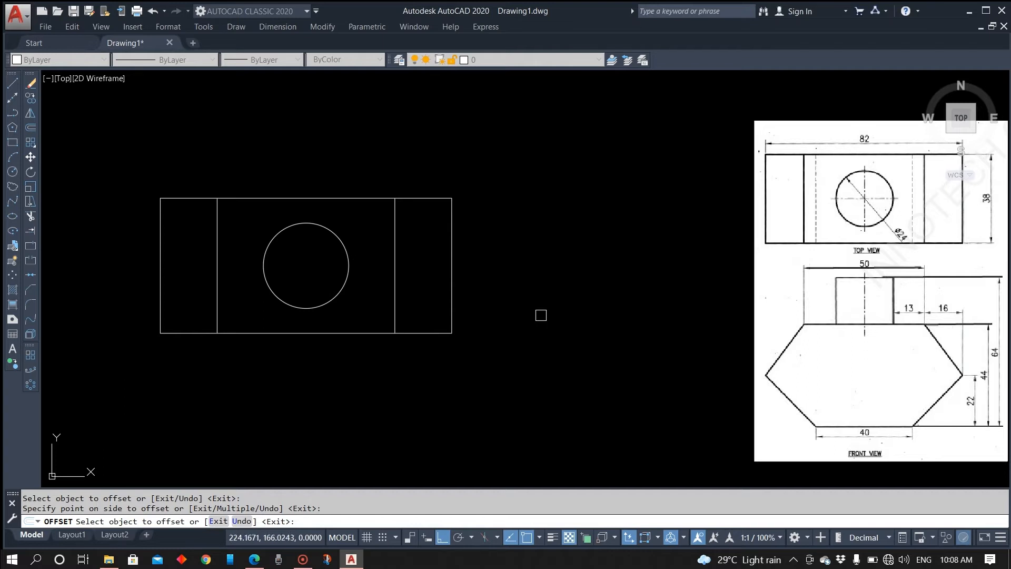
Add a linear dimension for the rectangle's overall width, placed above the upper edge
{"action": "left_click", "coordinate": [283, 28]}
{"action": "left_click", "coordinate": [285, 61]}
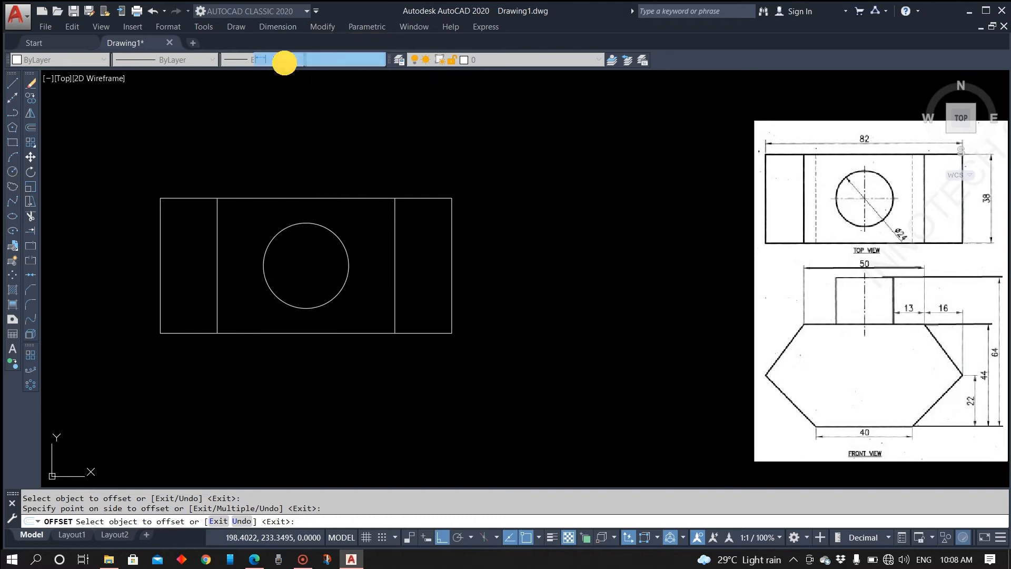
{"action": "left_click", "coordinate": [160, 198]}
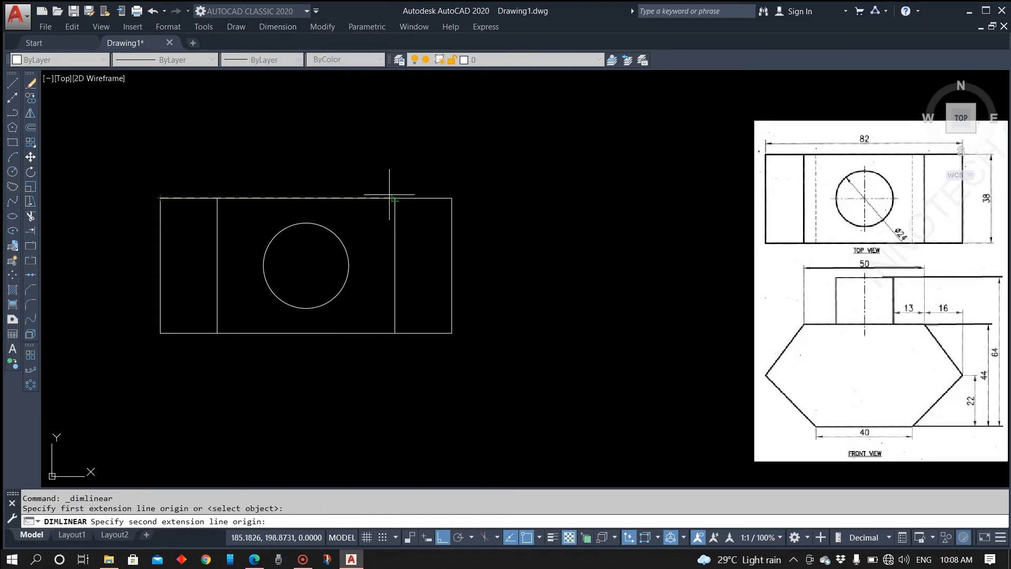
{"action": "left_click", "coordinate": [452, 199]}
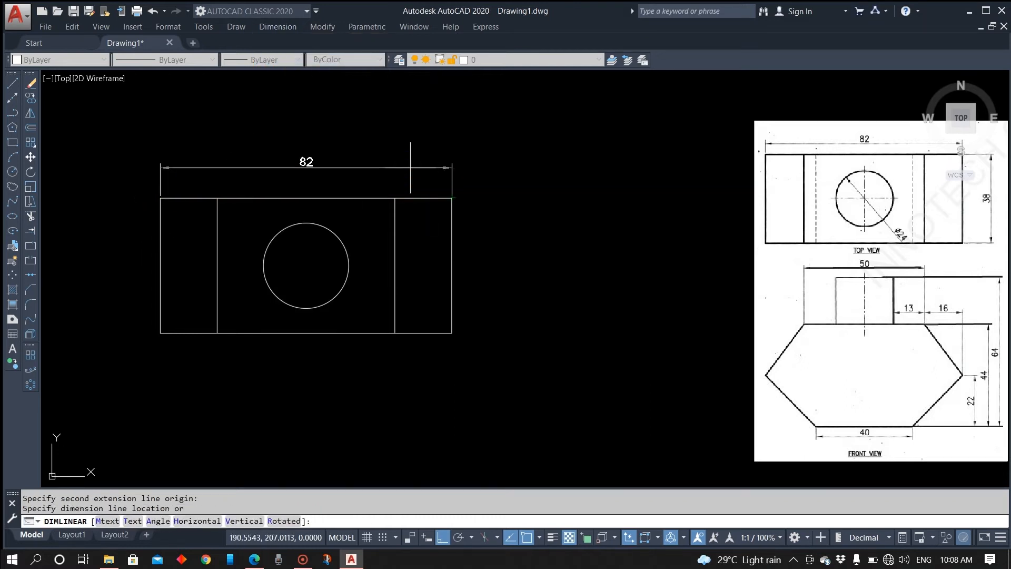
{"action": "left_click", "coordinate": [373, 147]}
{"action": "middle_click_drag", "start_coordinate": [341, 228], "coordinate": [383, 226]}
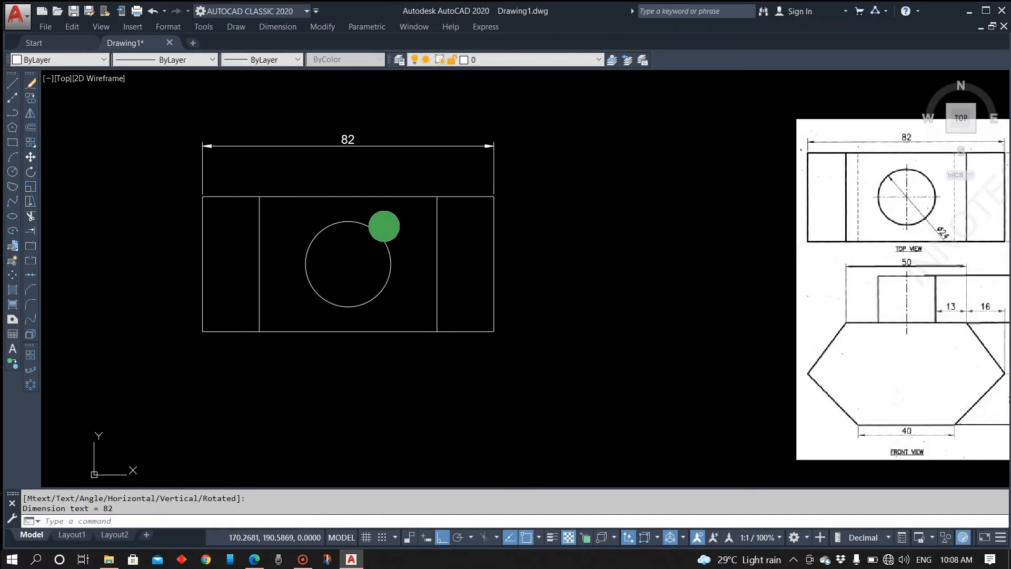
Add a linear dimension for the rectangle's height, placed outside its right-hand side
{"action": "middle_click_drag", "start_coordinate": [425, 174], "coordinate": [398, 172]}
{"action": "left_click", "coordinate": [277, 26]}
{"action": "left_click", "coordinate": [312, 60]}
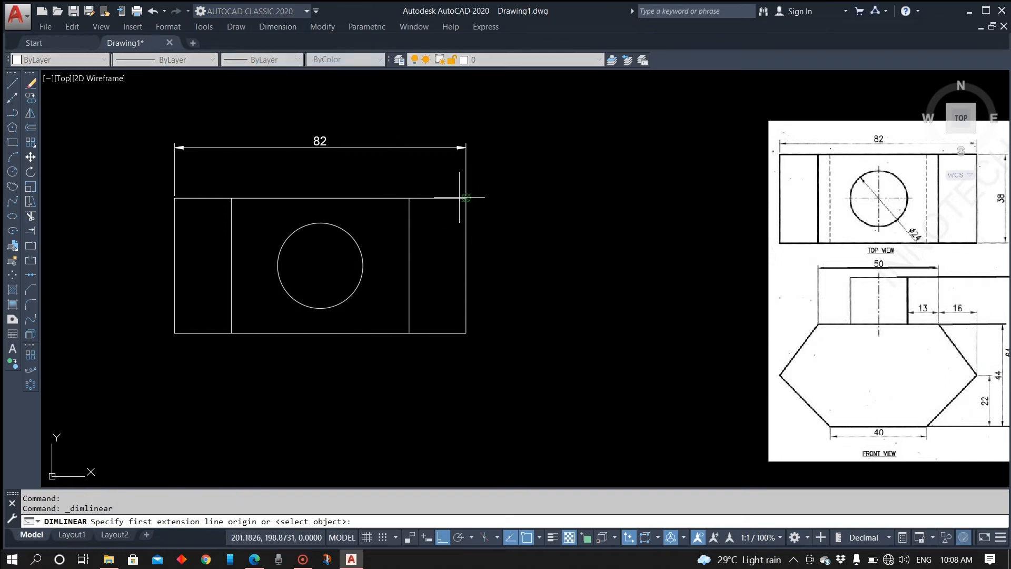
{"action": "left_click", "coordinate": [467, 198]}
{"action": "left_click", "coordinate": [467, 333]}
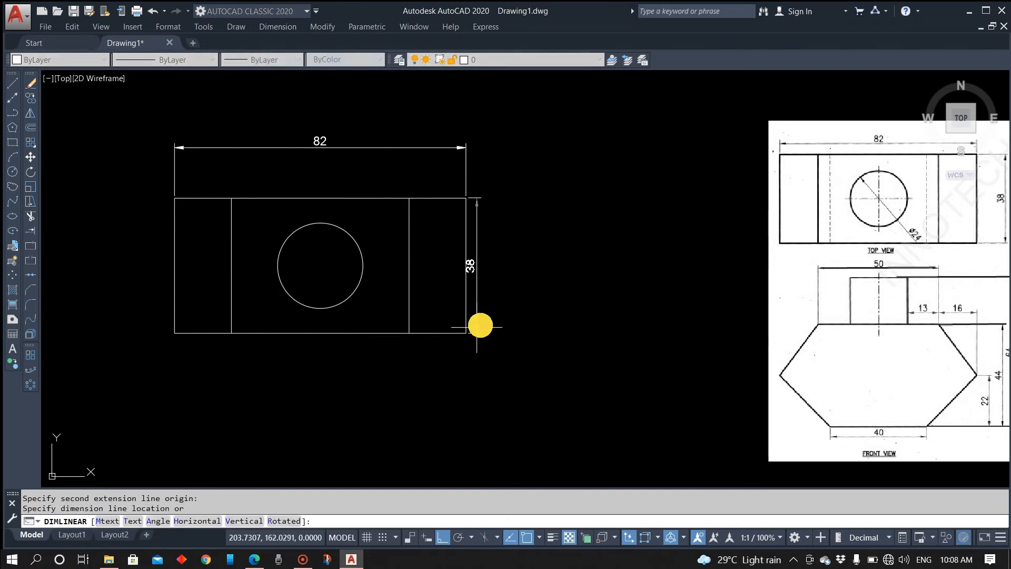
{"action": "left_click", "coordinate": [525, 333]}
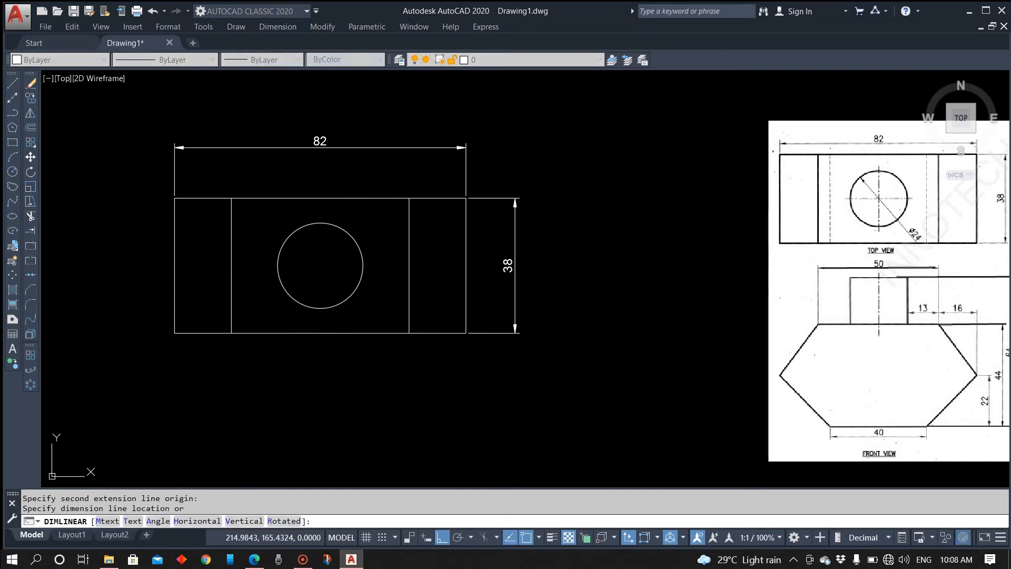
Add a diameter dimension to the circle, with its text just outside the circle's upper right
{"action": "middle_click_drag", "start_coordinate": [594, 339], "coordinate": [615, 332]}
{"action": "left_click", "coordinate": [278, 26]}
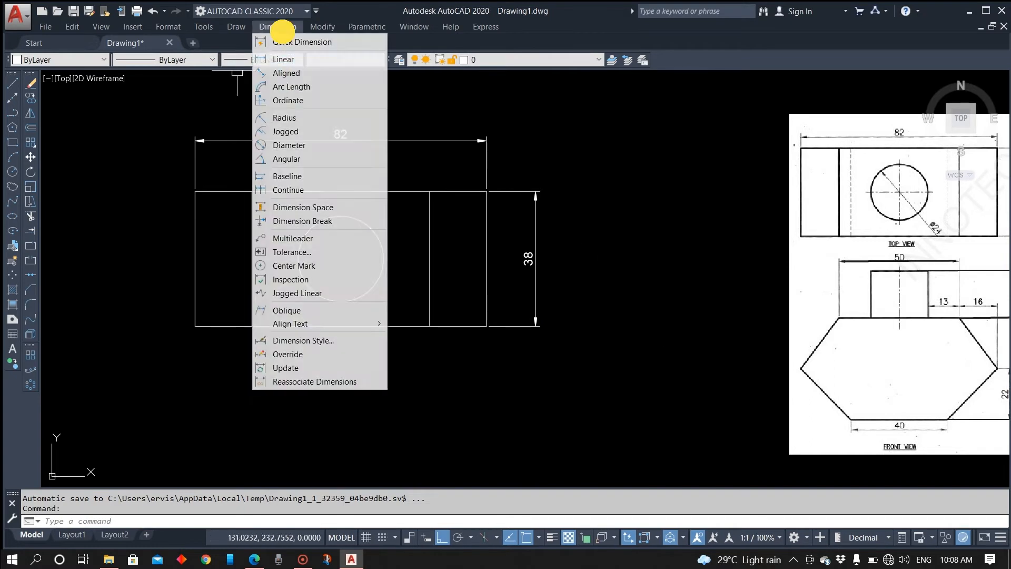
{"action": "left_click", "coordinate": [304, 149]}
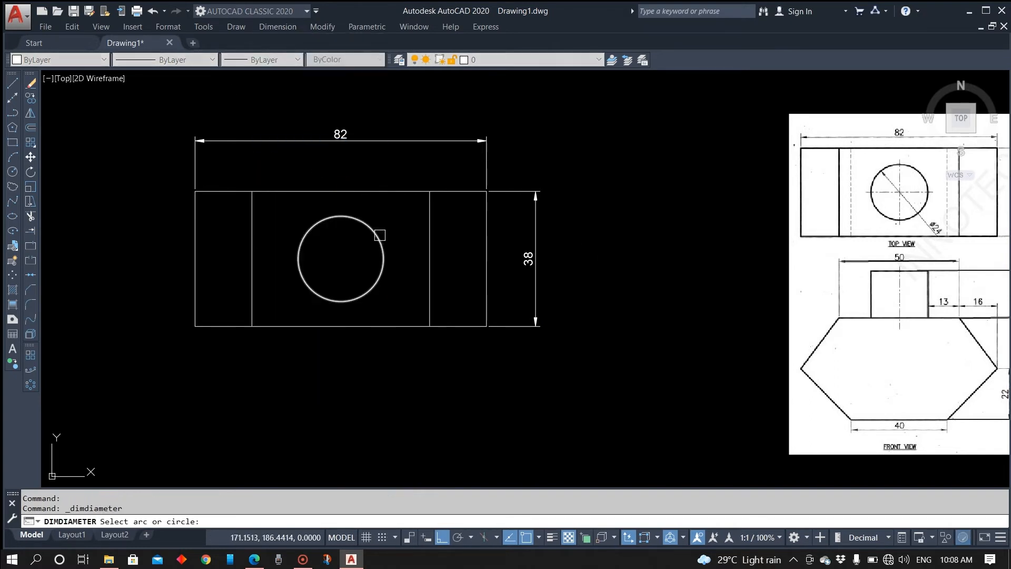
{"action": "left_click", "coordinate": [370, 230]}
{"action": "left_click", "coordinate": [388, 233]}
{"action": "middle_click_drag", "start_coordinate": [530, 341], "coordinate": [509, 324]}
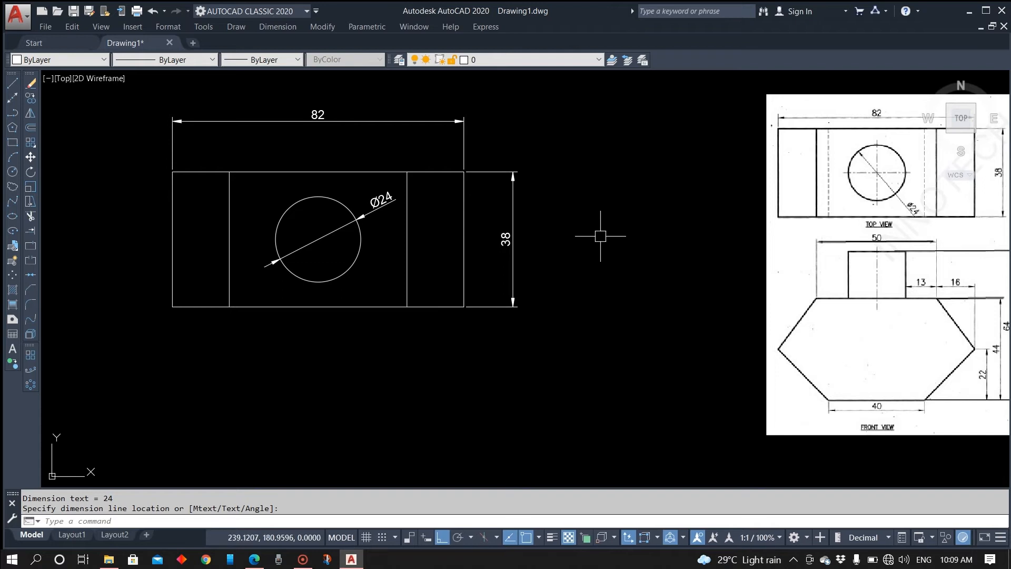
Draw a horizontal construction line in the empty area below the top view
{"action": "mouse_move", "coordinate": [468, 326]}
{"action": "middle_mouse_down"}
{"action": "mouse_move", "coordinate": [495, 258]}
{"action": "mouse_move", "coordinate": [437, 263]}
{"action": "middle_mouse_up"}
{"action": "middle_click_drag", "start_coordinate": [542, 365], "coordinate": [553, 365]}
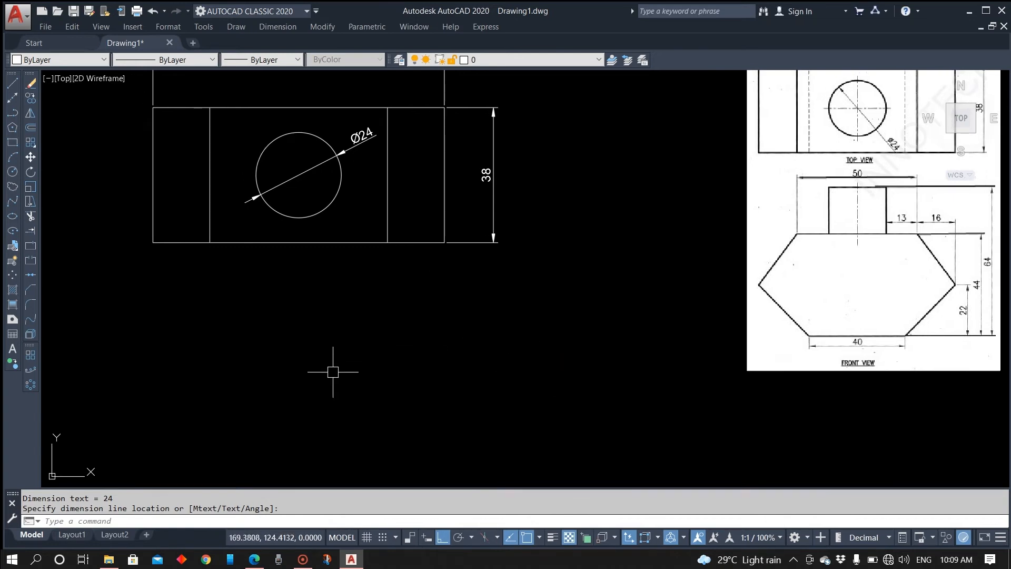
{"action": "middle_click_drag", "start_coordinate": [394, 317], "coordinate": [390, 288]}
{"action": "middle_click_drag", "start_coordinate": [675, 281], "coordinate": [675, 287]}
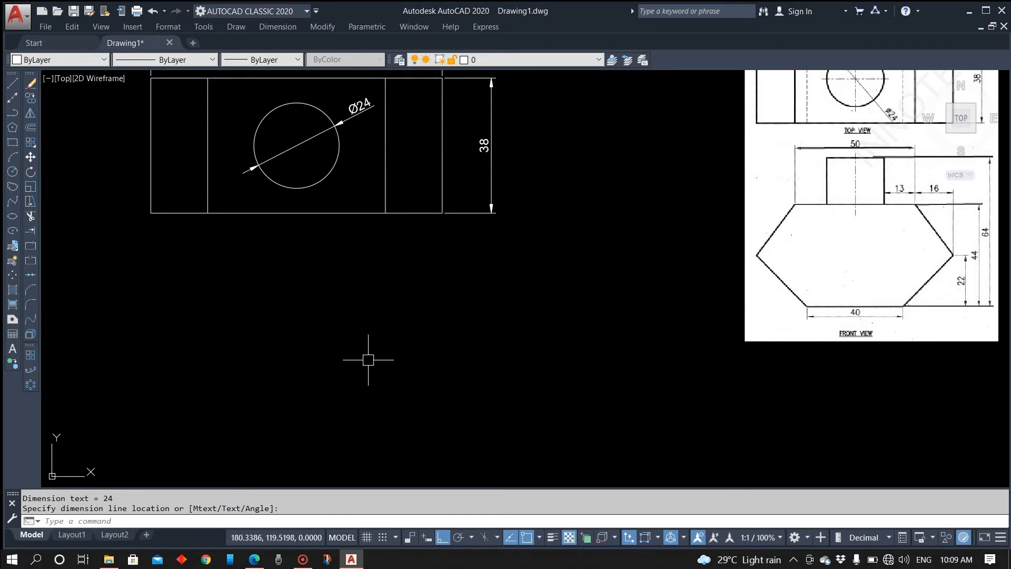
{"action": "left_click", "coordinate": [13, 98]}
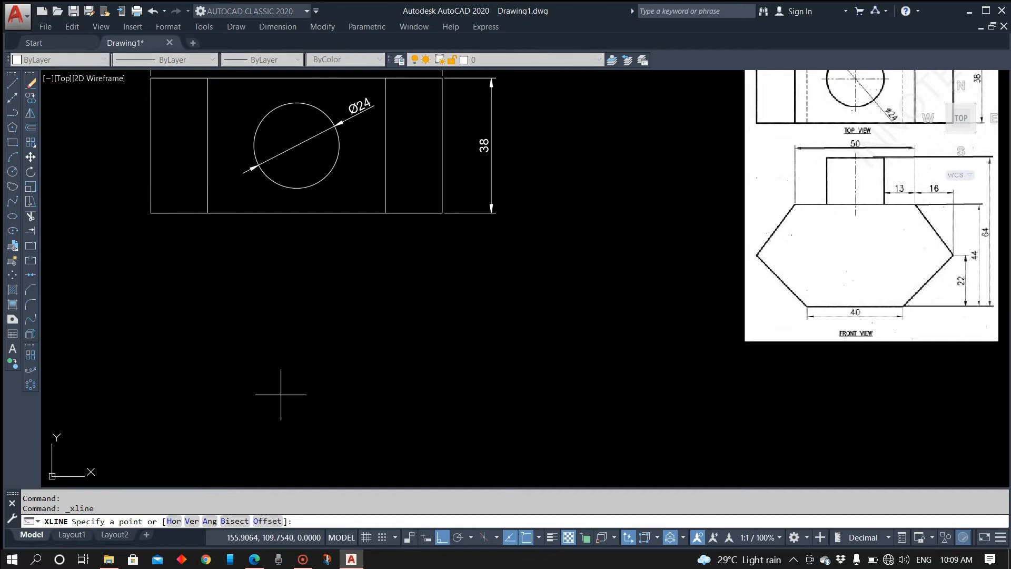
{"action": "left_click", "coordinate": [233, 388]}
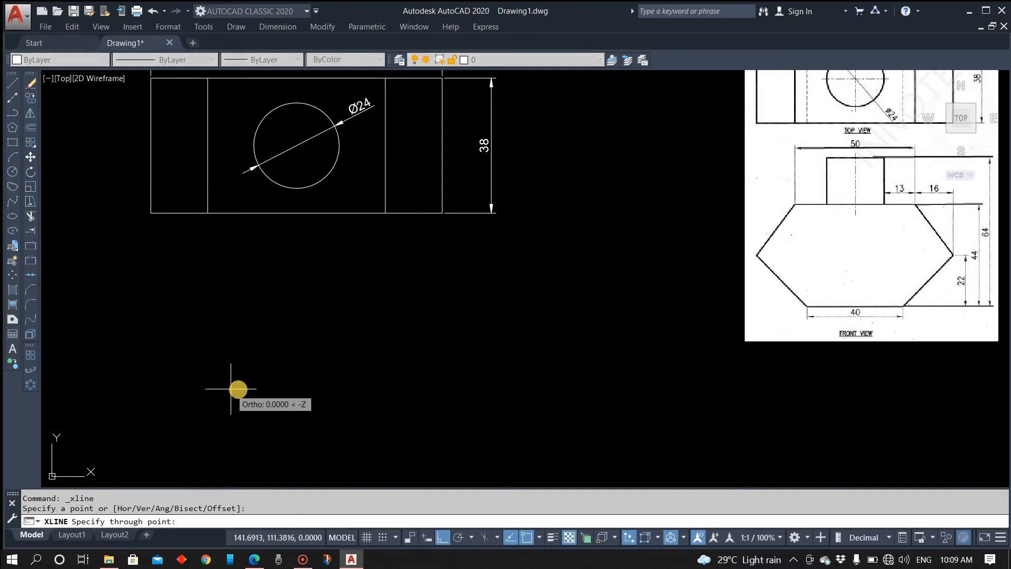
{"action": "left_click", "coordinate": [414, 395]}
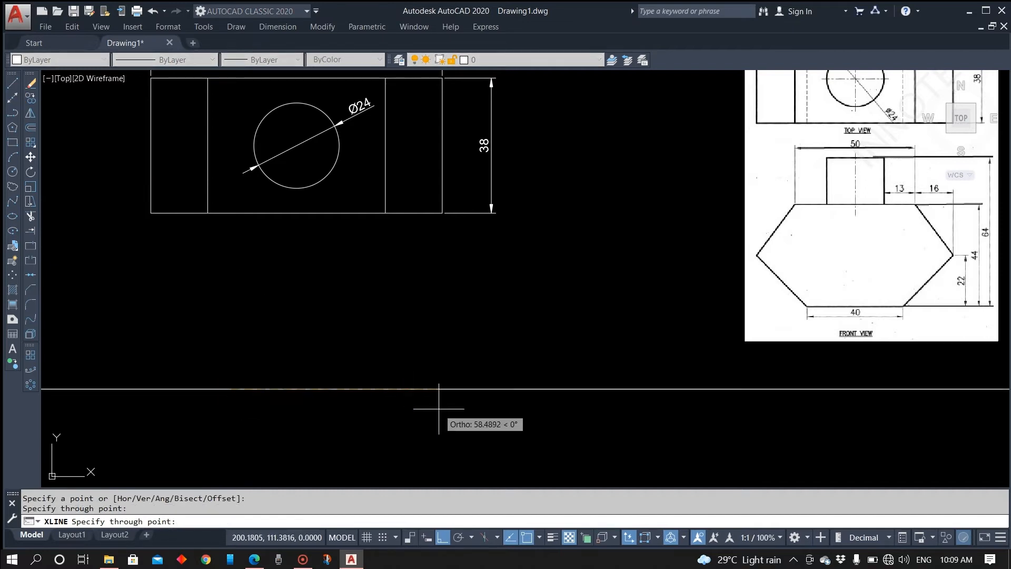
{"action": "key", "text": "Escape"}
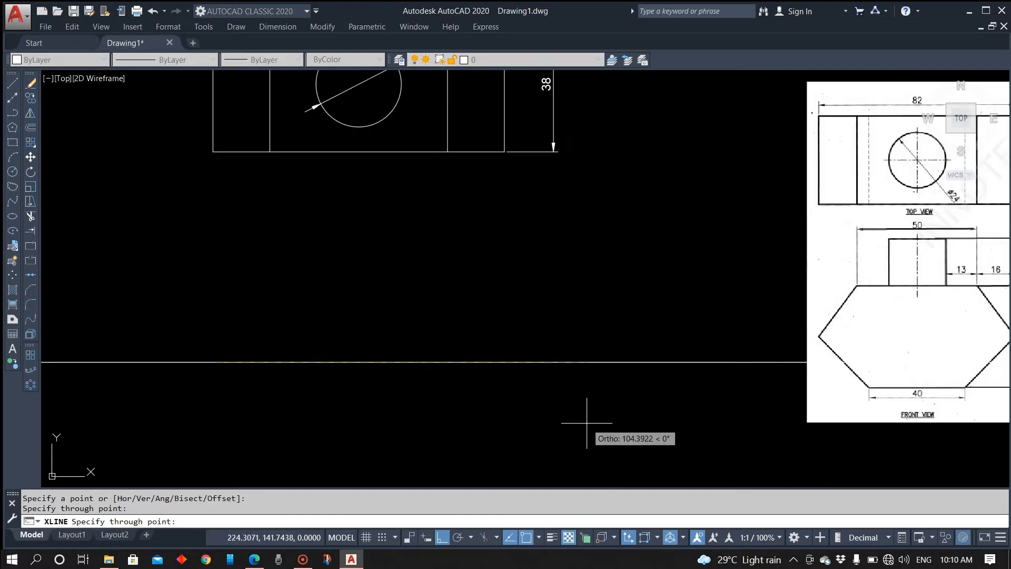
{"action": "left_click", "coordinate": [527, 430]}
{"action": "key", "text": "Escape"}
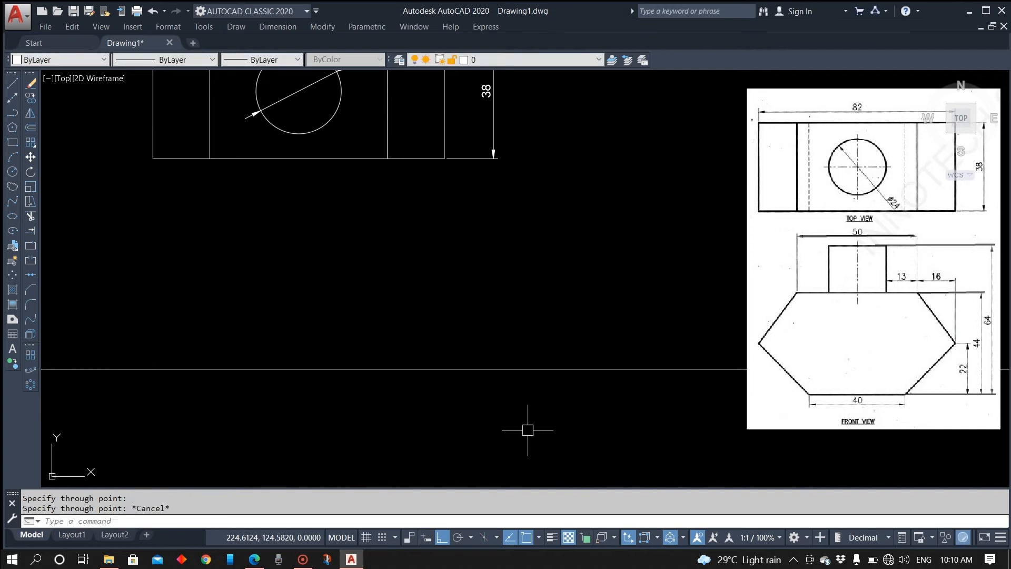
Offset the horizontal construction line upward by 44 units
{"action": "type", "text": "o"}
{"action": "key", "text": "Return"}
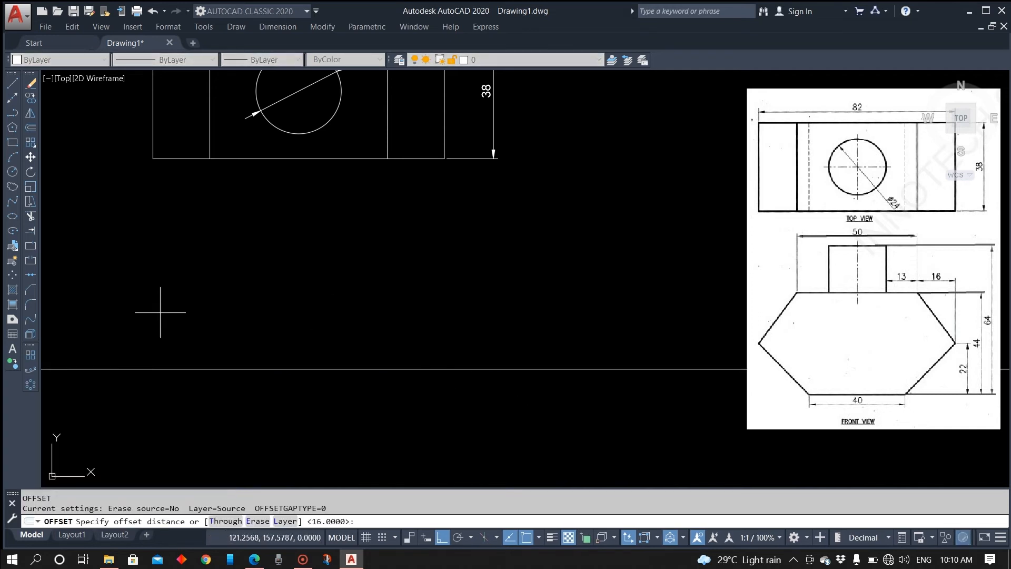
{"action": "type", "text": "44"}
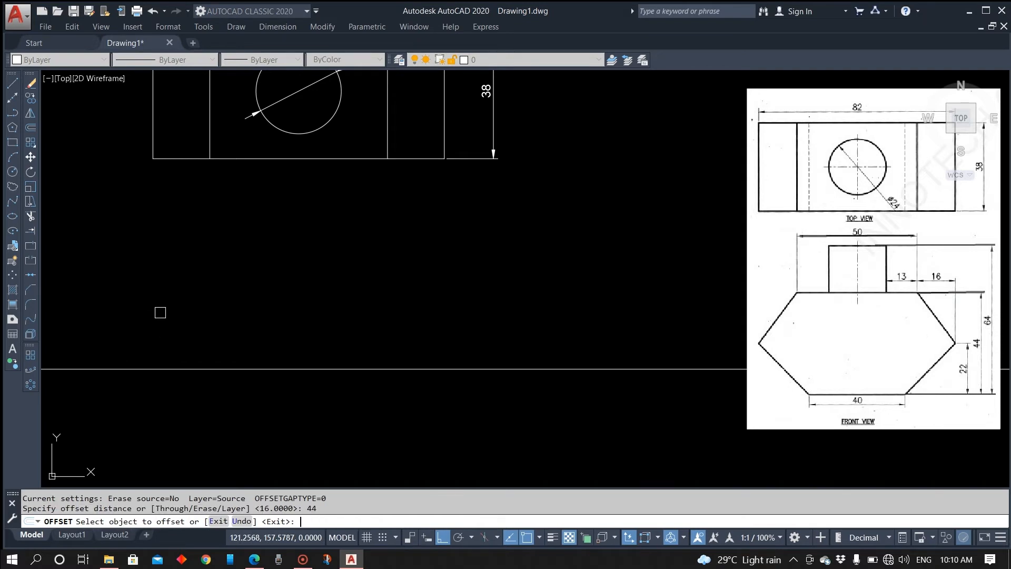
{"action": "left_click", "coordinate": [276, 368]}
{"action": "left_click", "coordinate": [311, 294]}
{"action": "mouse_move", "coordinate": [372, 287]}
{"action": "middle_mouse_down"}
{"action": "mouse_move", "coordinate": [392, 330]}
{"action": "mouse_move", "coordinate": [387, 322]}
{"action": "middle_mouse_up"}
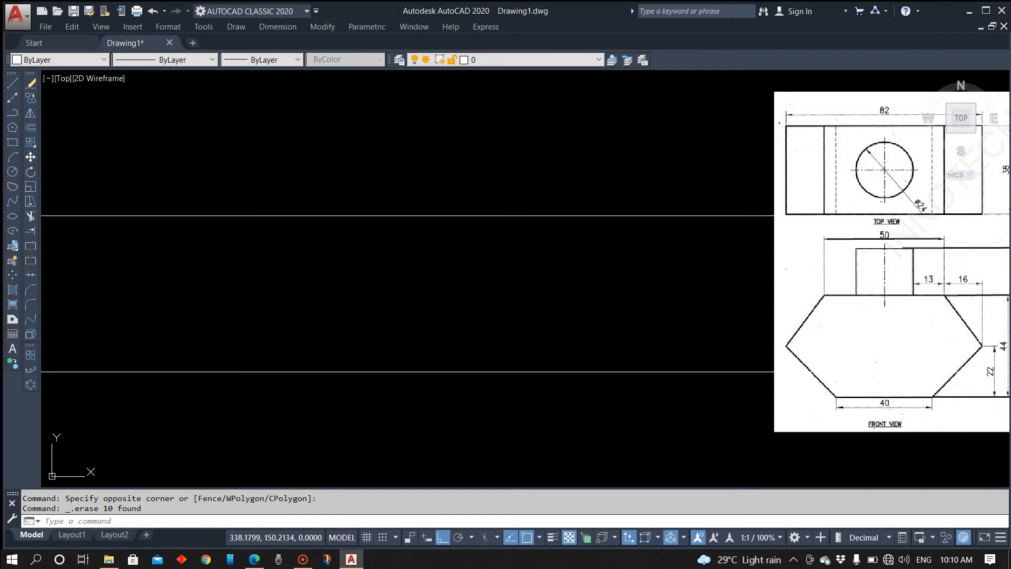
Draw a vertical construction line crossing both horizontal construction lines near their left part
{"action": "middle_click_drag", "start_coordinate": [982, 339], "coordinate": [950, 345]}
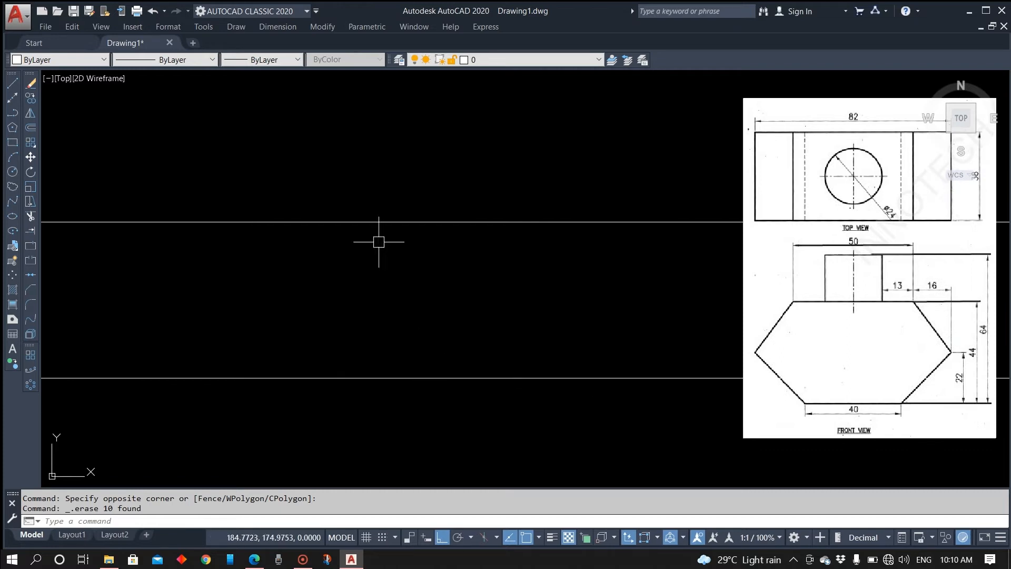
{"action": "left_click", "coordinate": [13, 98]}
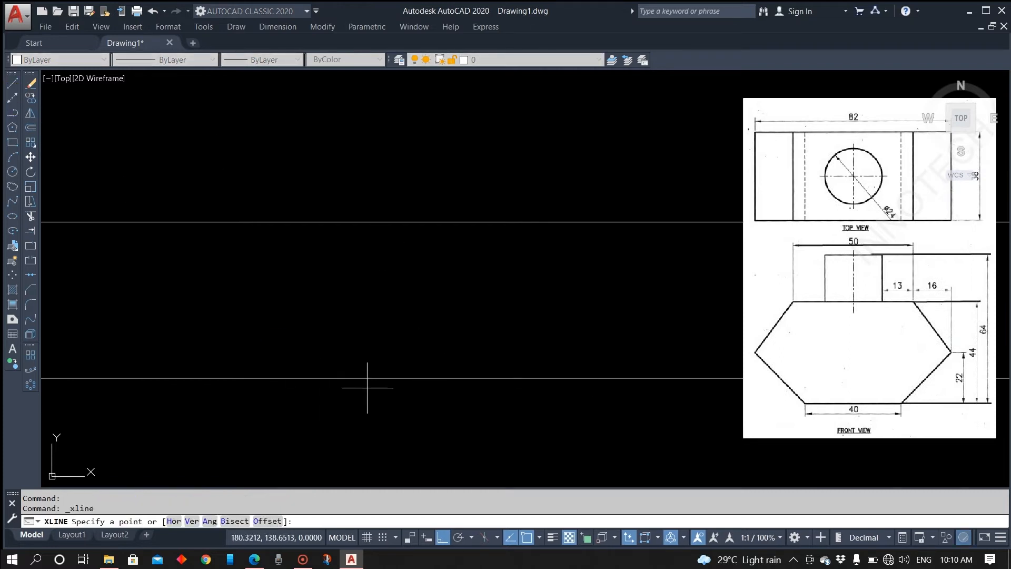
{"action": "left_click", "coordinate": [153, 378]}
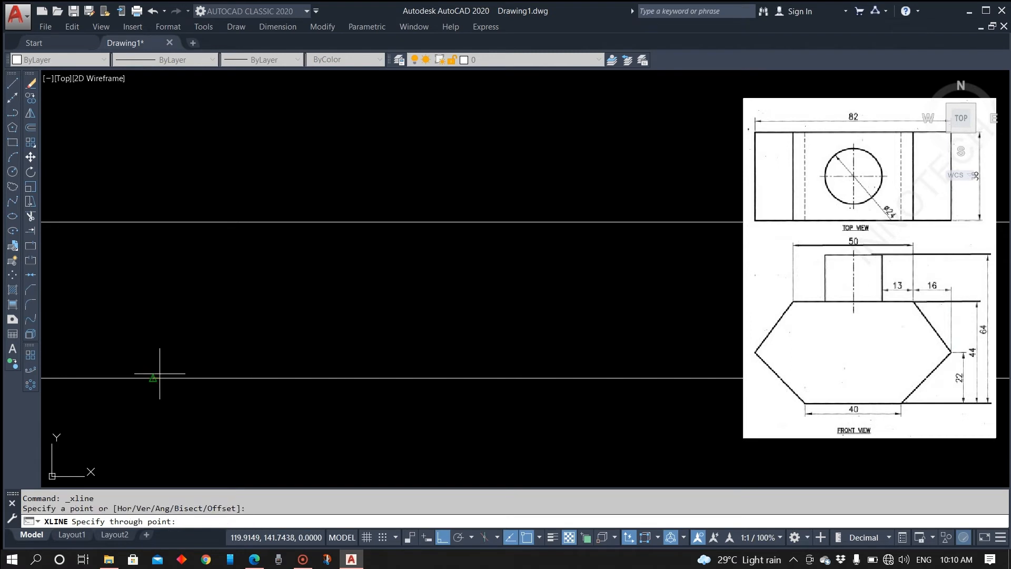
{"action": "left_click", "coordinate": [151, 262]}
{"action": "mouse_move", "coordinate": [239, 303]}
{"action": "middle_mouse_down"}
{"action": "mouse_move", "coordinate": [314, 310]}
{"action": "mouse_move", "coordinate": [278, 308]}
{"action": "middle_mouse_up"}
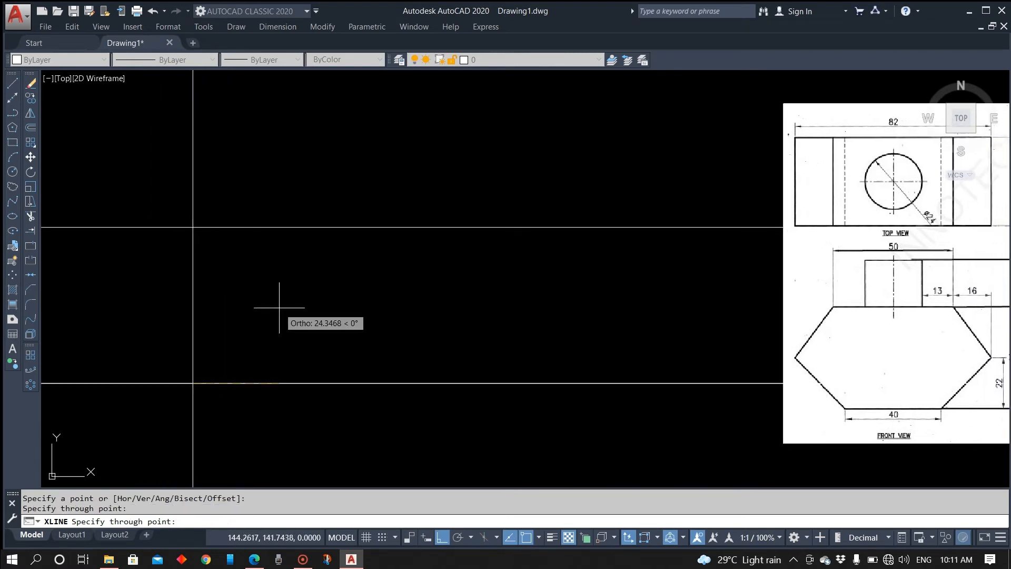
{"action": "middle_click_drag", "start_coordinate": [611, 392], "coordinate": [576, 391]}
{"action": "middle_click_drag", "start_coordinate": [475, 363], "coordinate": [524, 360]}
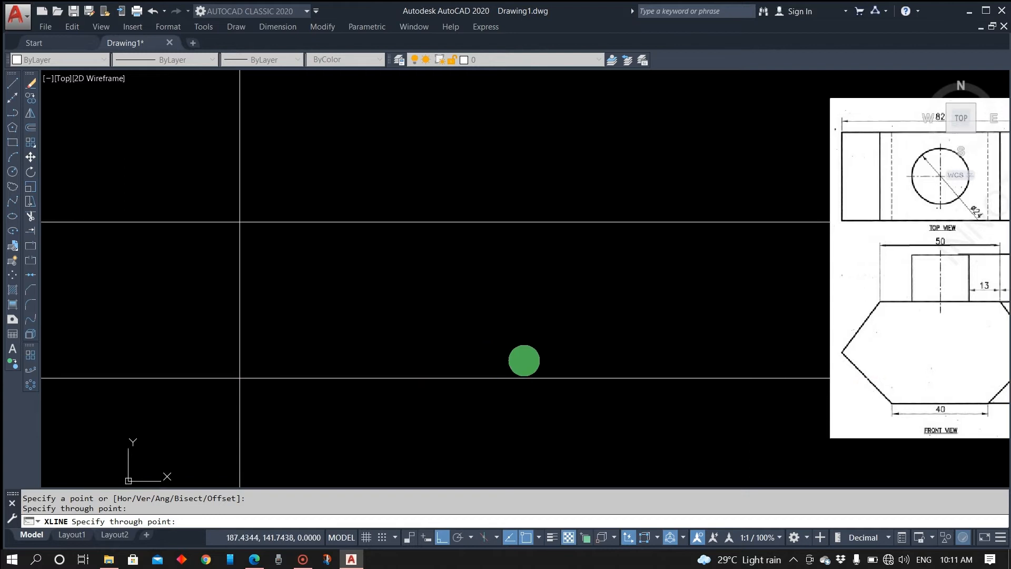
{"action": "key", "text": "Escape"}
Offset the lower horizontal construction line downward by 22 units
{"action": "type", "text": "o"}
{"action": "key", "text": "Return"}
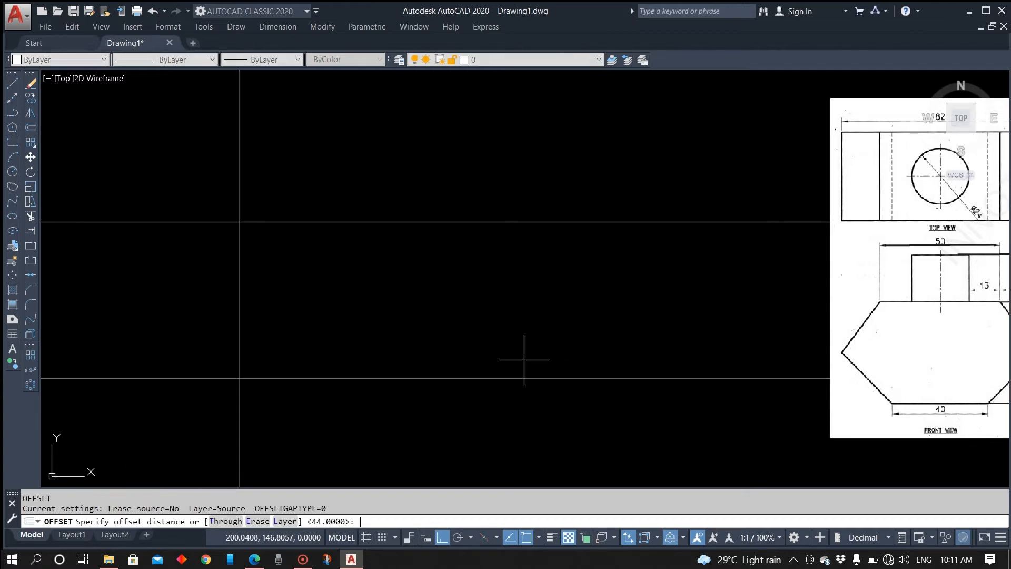
{"action": "type", "text": "22"}
{"action": "key", "text": "Return"}
{"action": "left_click", "coordinate": [266, 378]}
{"action": "left_click", "coordinate": [269, 452]}
{"action": "middle_click_drag", "start_coordinate": [317, 443], "coordinate": [233, 423]}
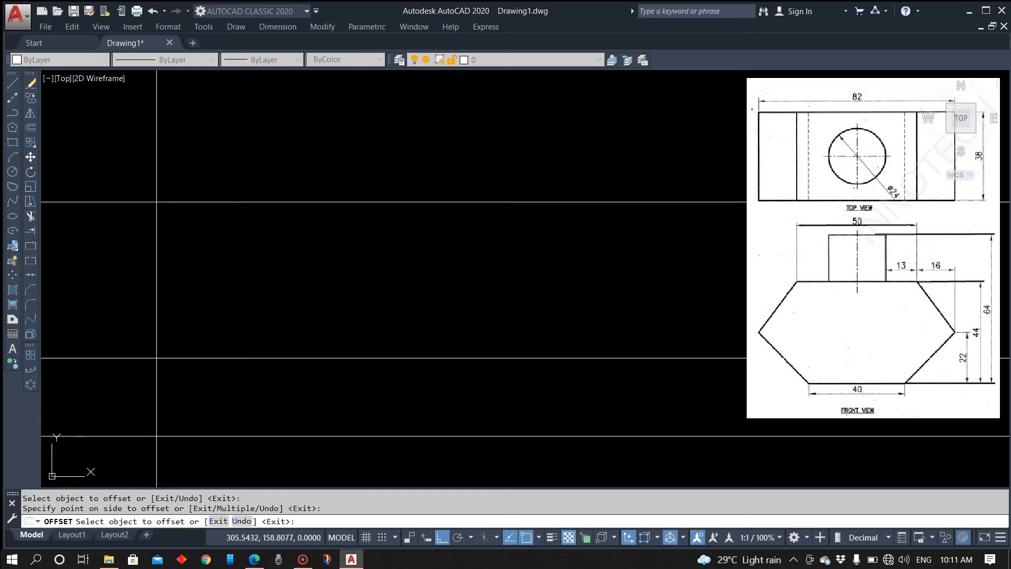
{"action": "middle_click_drag", "start_coordinate": [258, 367], "coordinate": [285, 366]}
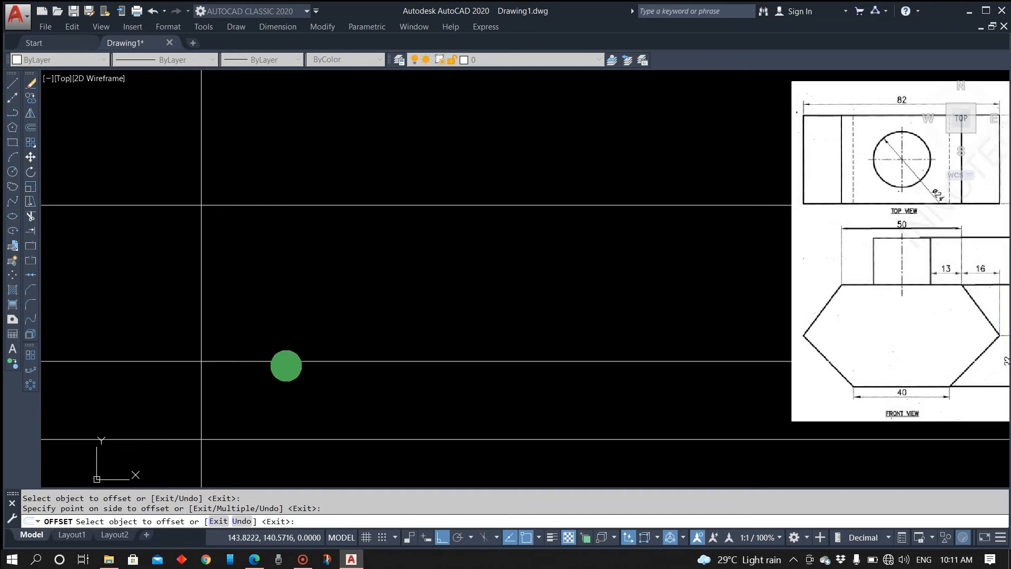
{"action": "left_click", "coordinate": [790, 294]}
{"action": "middle_click_drag", "start_coordinate": [790, 294], "coordinate": [653, 296]}
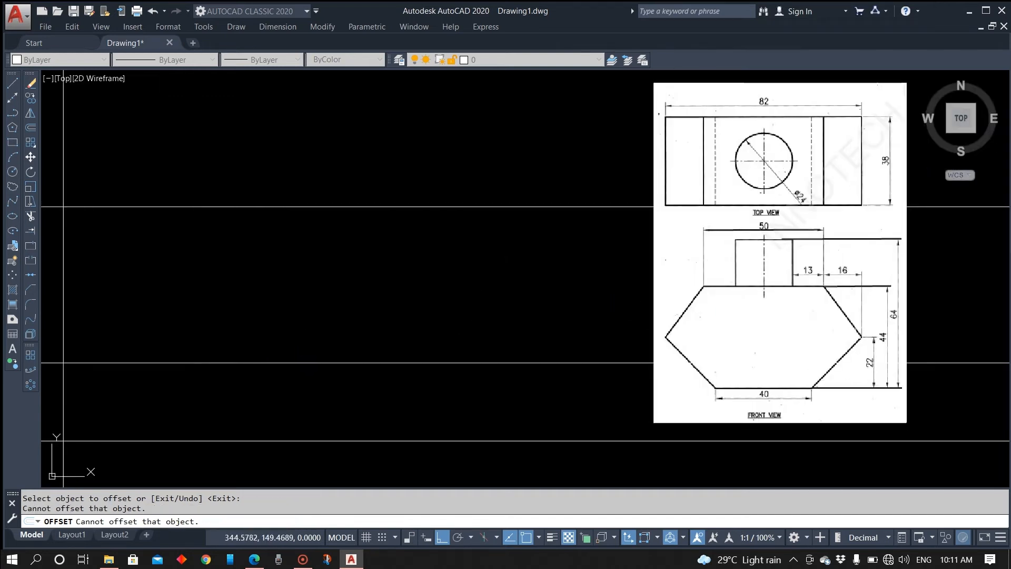
{"action": "left_click", "coordinate": [764, 321]}
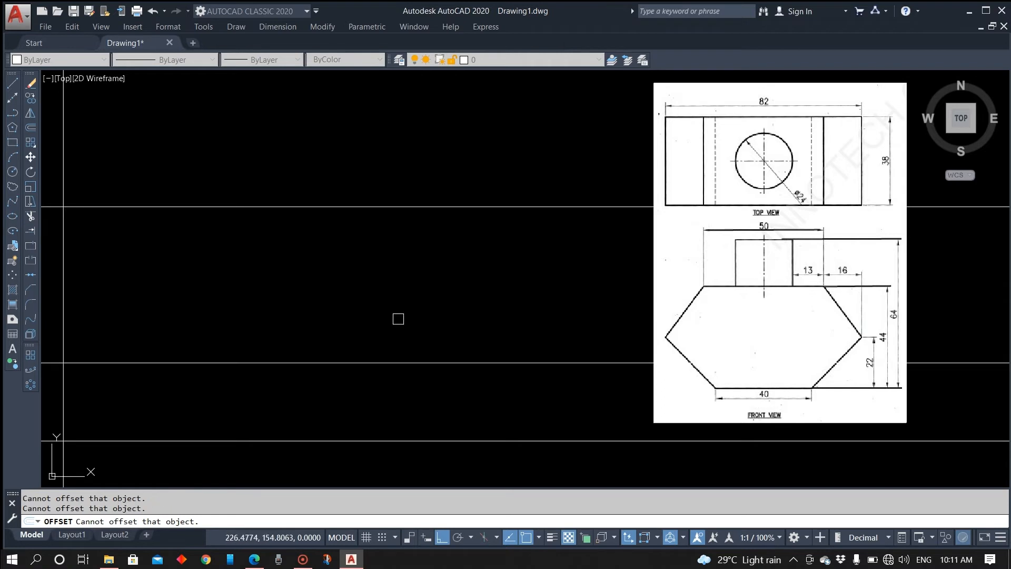
{"action": "middle_click_drag", "start_coordinate": [321, 332], "coordinate": [499, 339]}
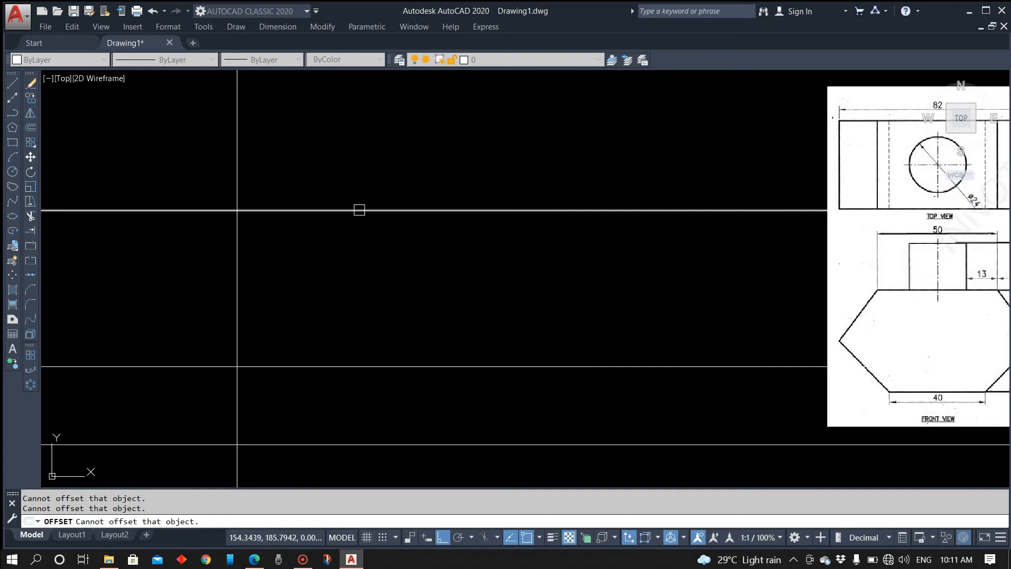
Delete the uppermost of the three horizontal construction lines
{"action": "key", "text": "Escape"}
{"action": "left_click", "coordinate": [375, 203]}
{"action": "left_click", "coordinate": [362, 228]}
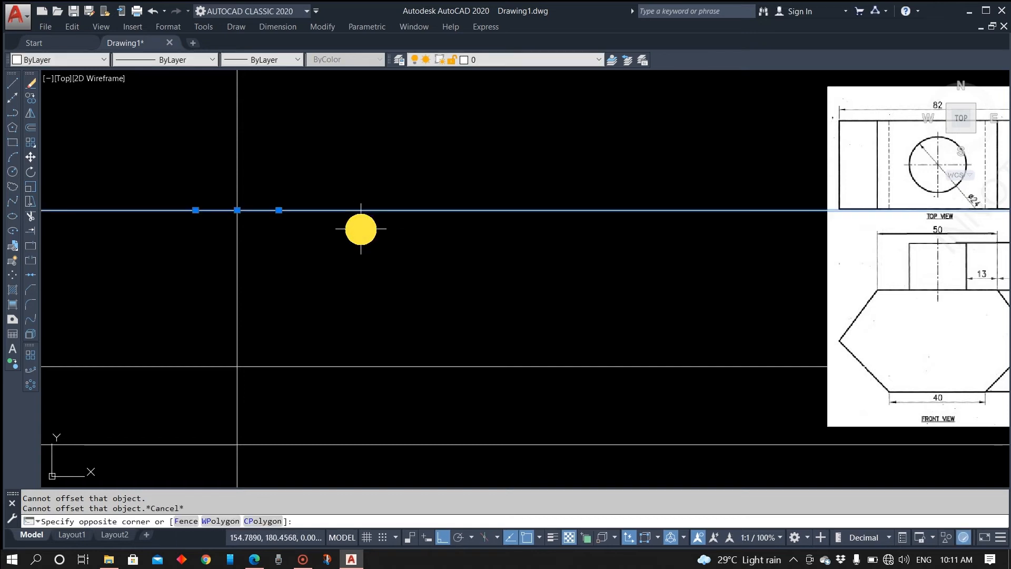
{"action": "key", "text": "Delete"}
Offset the upper of the two remaining horizontal construction lines upward by 22 units
{"action": "middle_click_drag", "start_coordinate": [296, 260], "coordinate": [280, 255]}
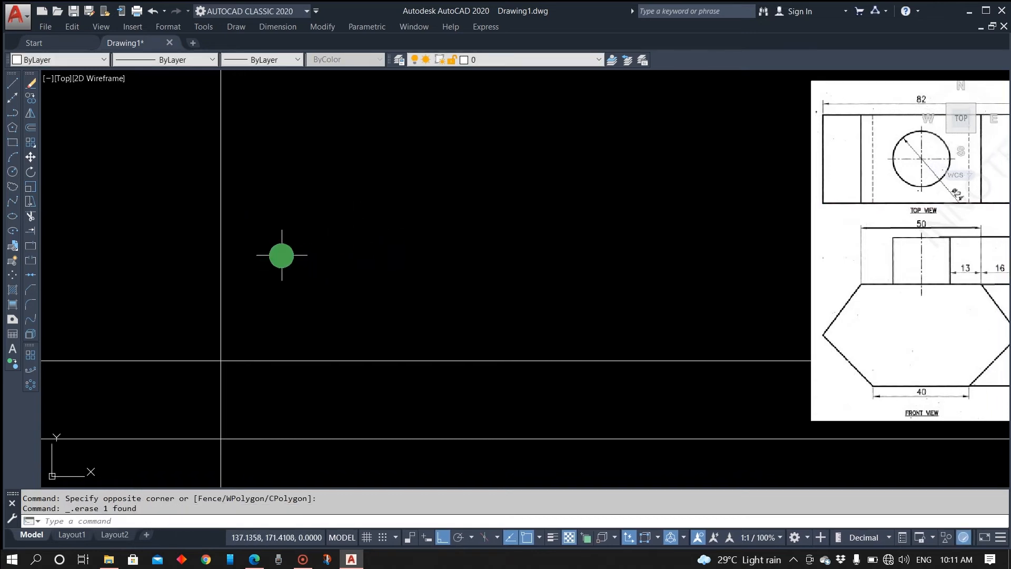
{"action": "key", "text": "Return"}
{"action": "type", "text": "22"}
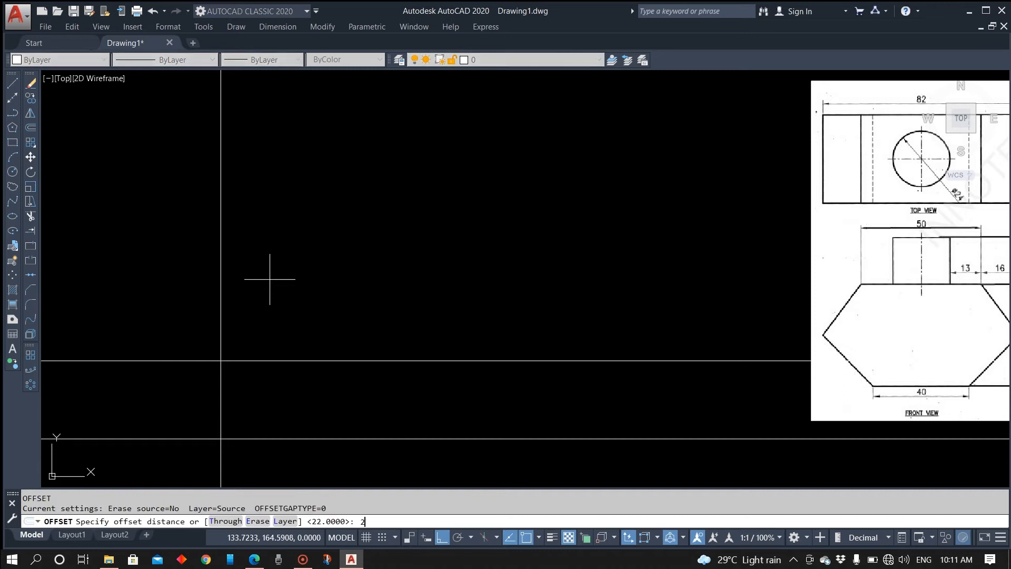
{"action": "key", "text": "Return"}
{"action": "left_click", "coordinate": [280, 355]}
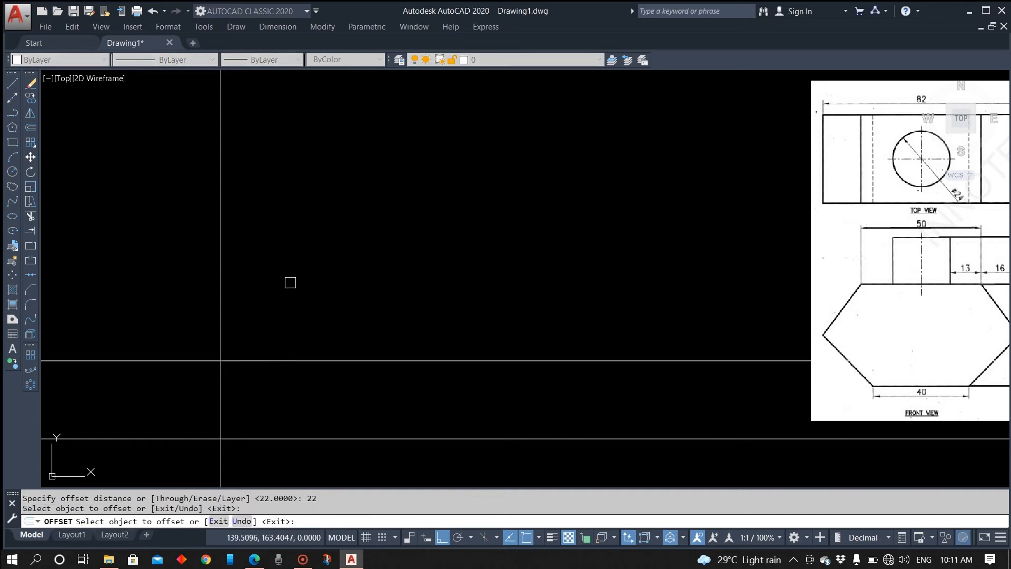
{"action": "left_click", "coordinate": [272, 361]}
{"action": "left_click", "coordinate": [301, 267]}
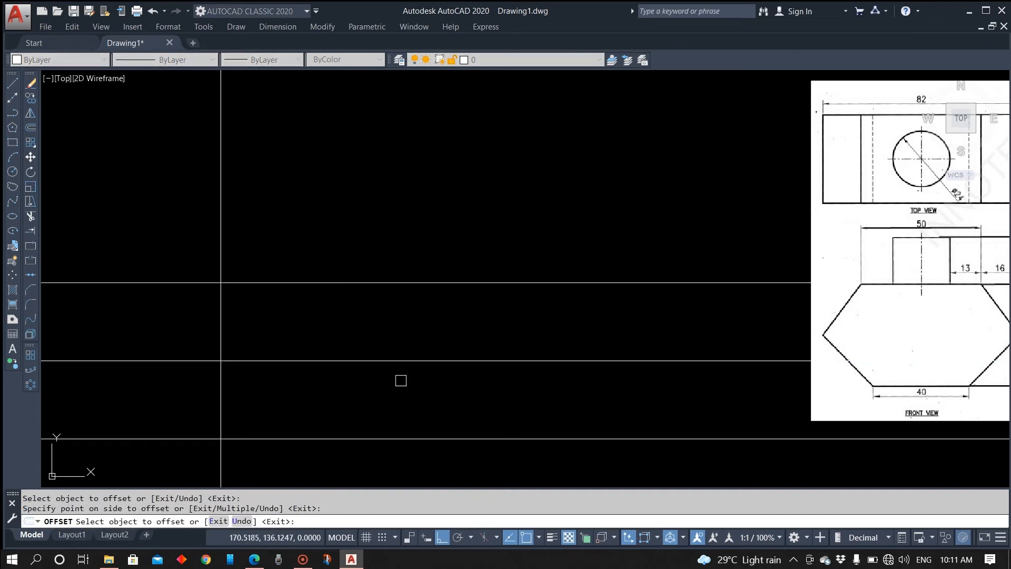
{"action": "middle_click_drag", "start_coordinate": [745, 386], "coordinate": [648, 368]}
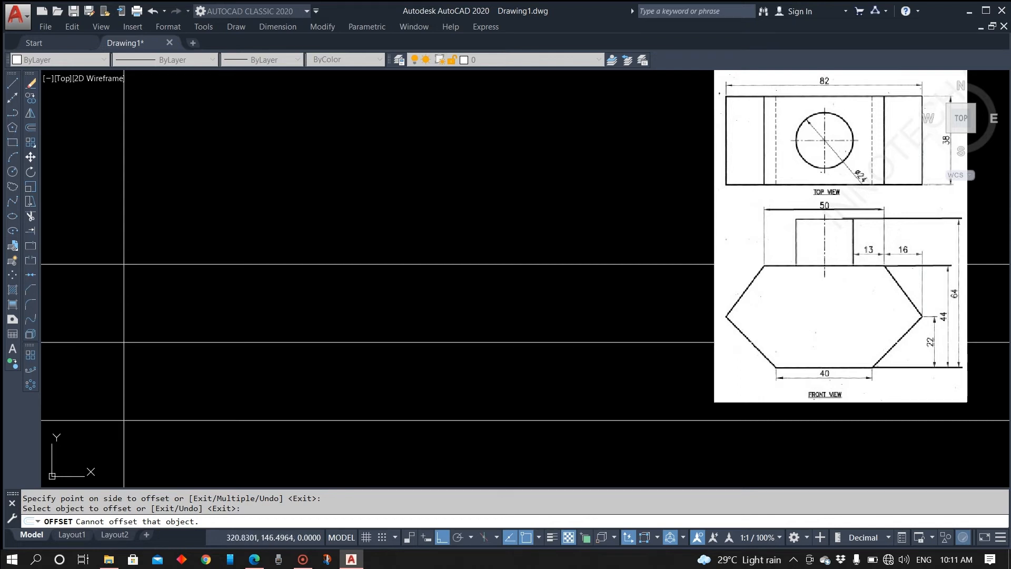
{"action": "mouse_move", "coordinate": [424, 312]}
{"action": "middle_mouse_down"}
{"action": "mouse_move", "coordinate": [489, 307]}
{"action": "mouse_move", "coordinate": [436, 306]}
{"action": "middle_mouse_up"}
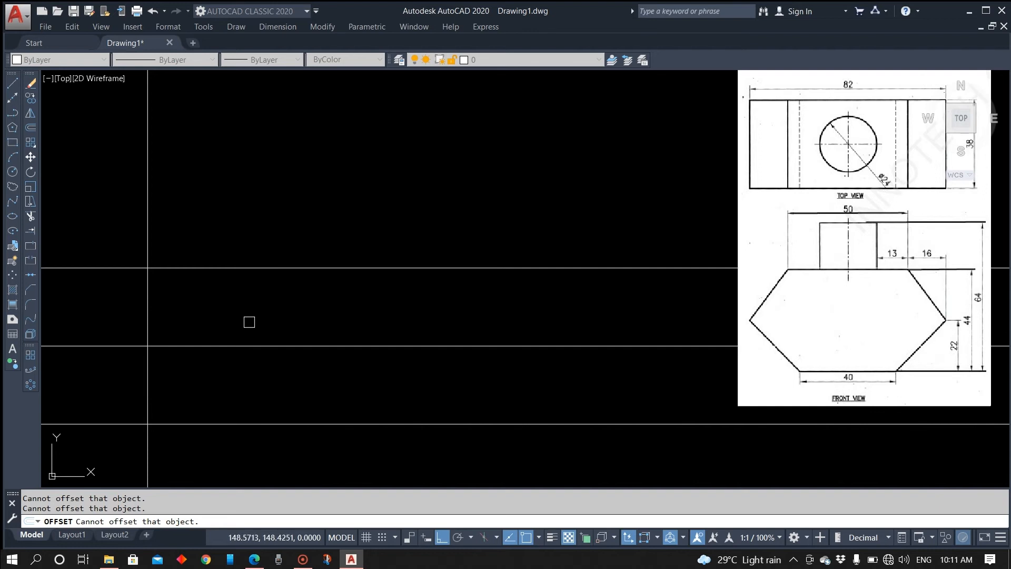
Offset the vertical construction line by 41 units to both its left and right sides
{"action": "middle_click_drag", "start_coordinate": [246, 323], "coordinate": [505, 318]}
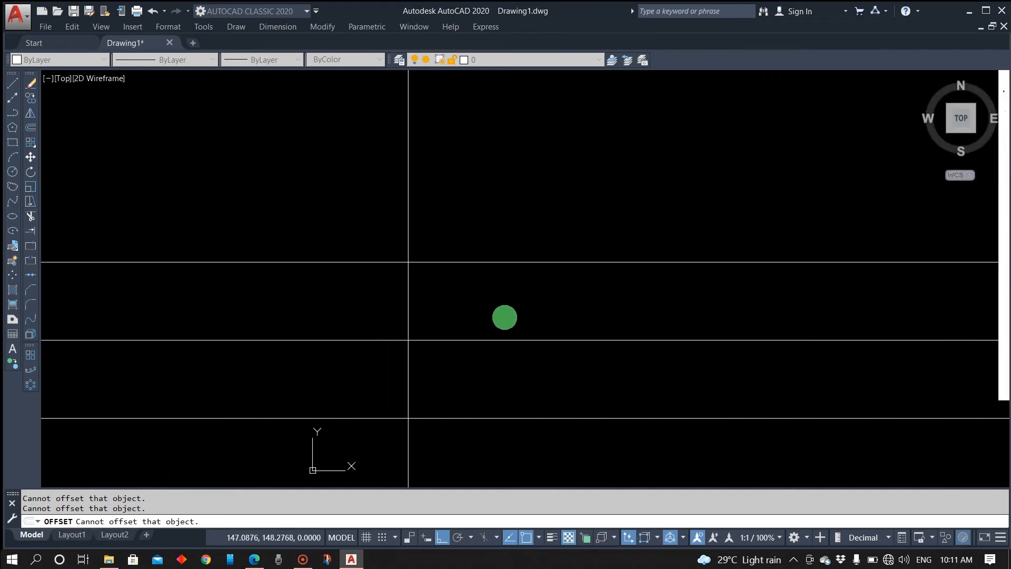
{"action": "key", "text": "Escape"}
{"action": "key", "text": "Return"}
{"action": "type", "text": "4"}
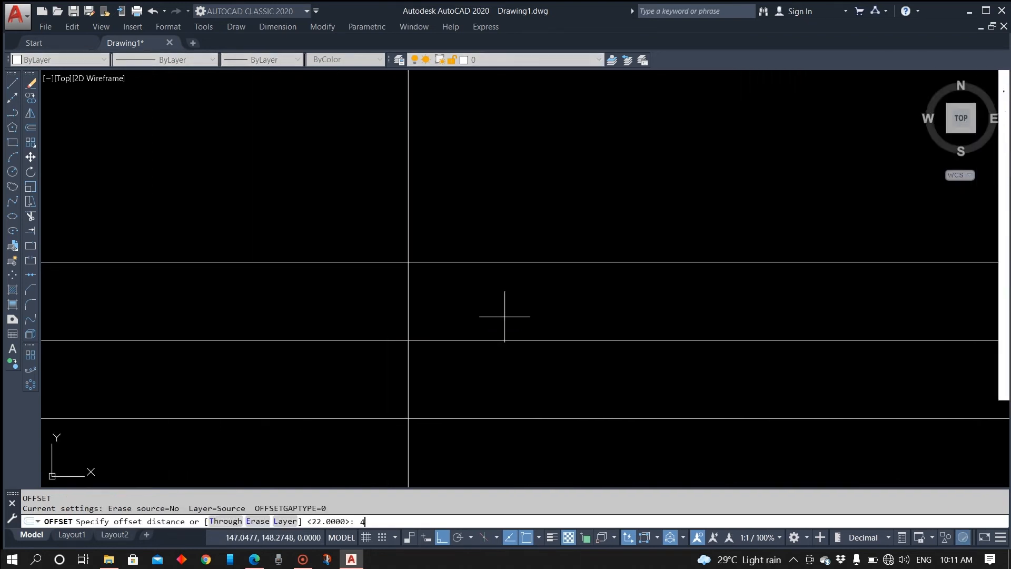
{"action": "type", "text": "1"}
{"action": "key", "text": "Return"}
{"action": "left_click", "coordinate": [408, 199]}
{"action": "left_click", "coordinate": [182, 205]}
{"action": "left_click", "coordinate": [407, 205]}
{"action": "left_click", "coordinate": [551, 203]}
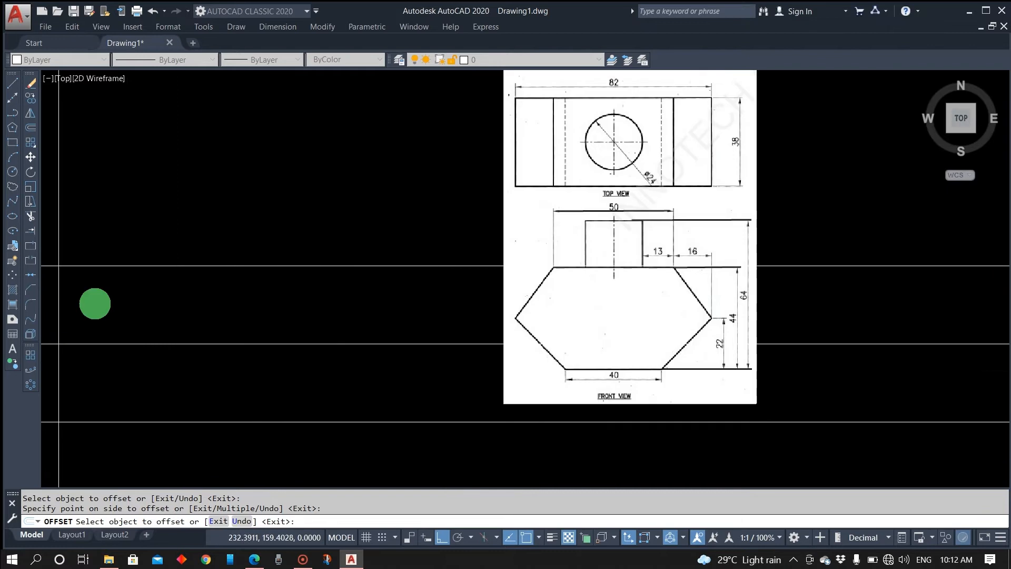
{"action": "left_click", "coordinate": [488, 320]}
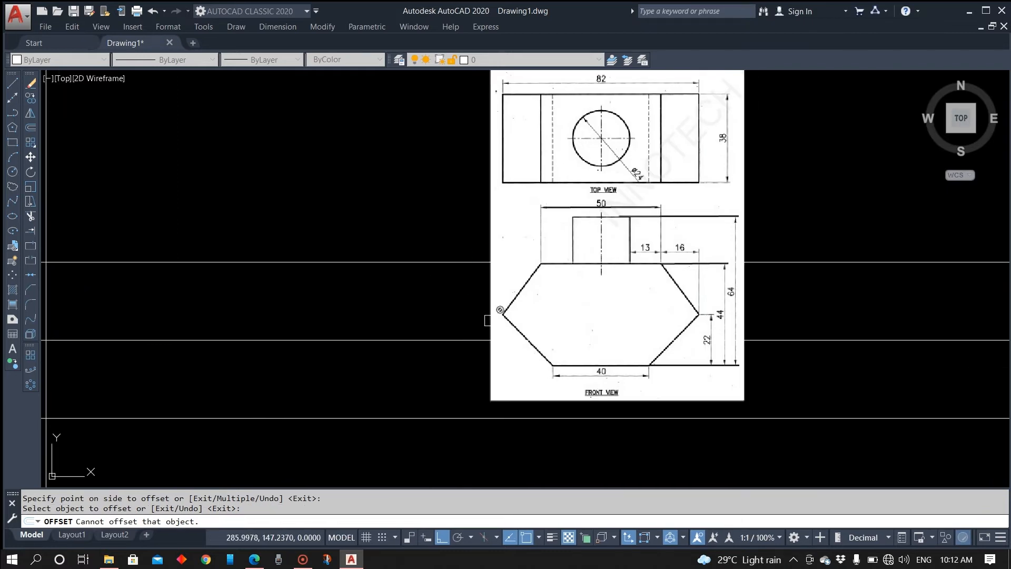
{"action": "middle_click_drag", "start_coordinate": [239, 336], "coordinate": [779, 311]}
{"action": "key", "text": "Escape"}
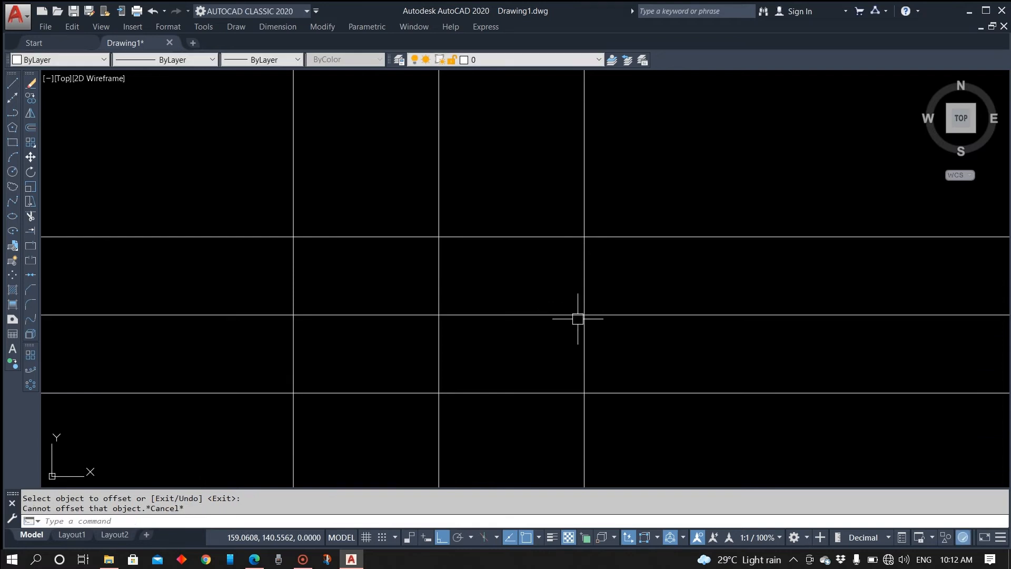
Offset the central vertical construction line by 25 units to both sides
{"action": "type", "text": "o"}
{"action": "key", "text": "Return"}
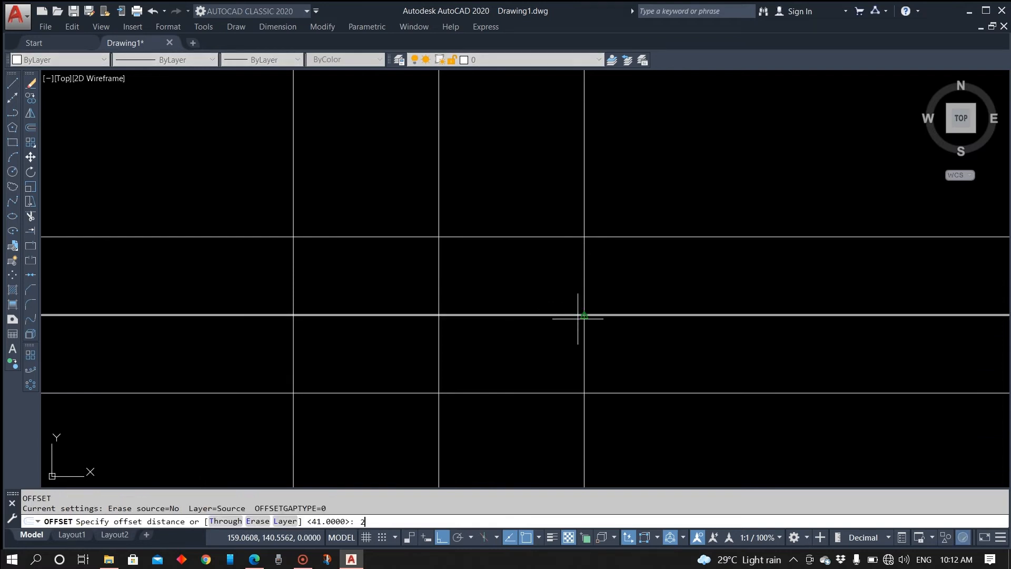
{"action": "type", "text": "25"}
{"action": "key", "text": "Return"}
{"action": "left_click", "coordinate": [439, 273]}
{"action": "left_click", "coordinate": [373, 276]}
{"action": "left_click", "coordinate": [438, 268]}
{"action": "left_click", "coordinate": [533, 270]}
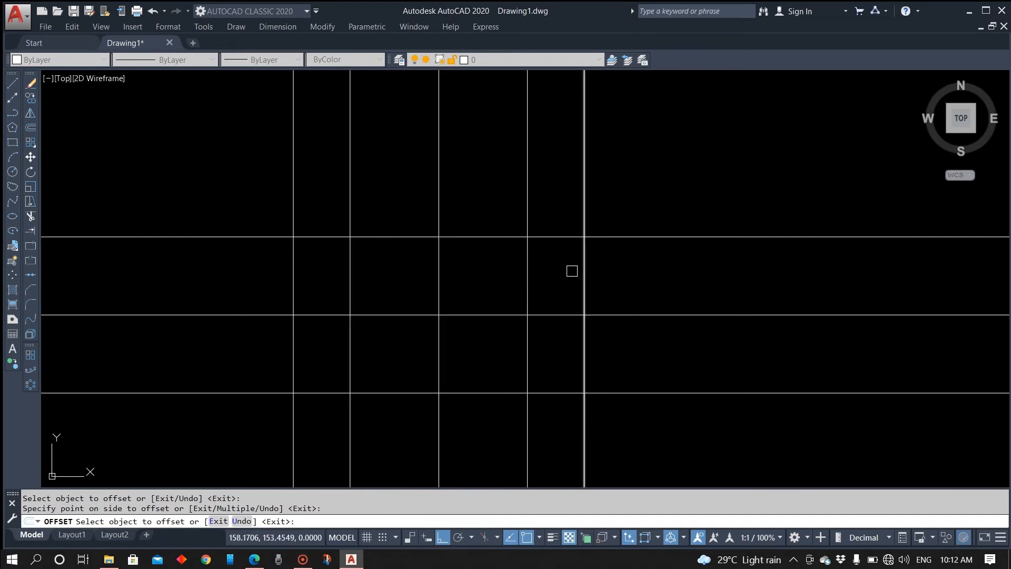
{"action": "key", "text": "Escape"}
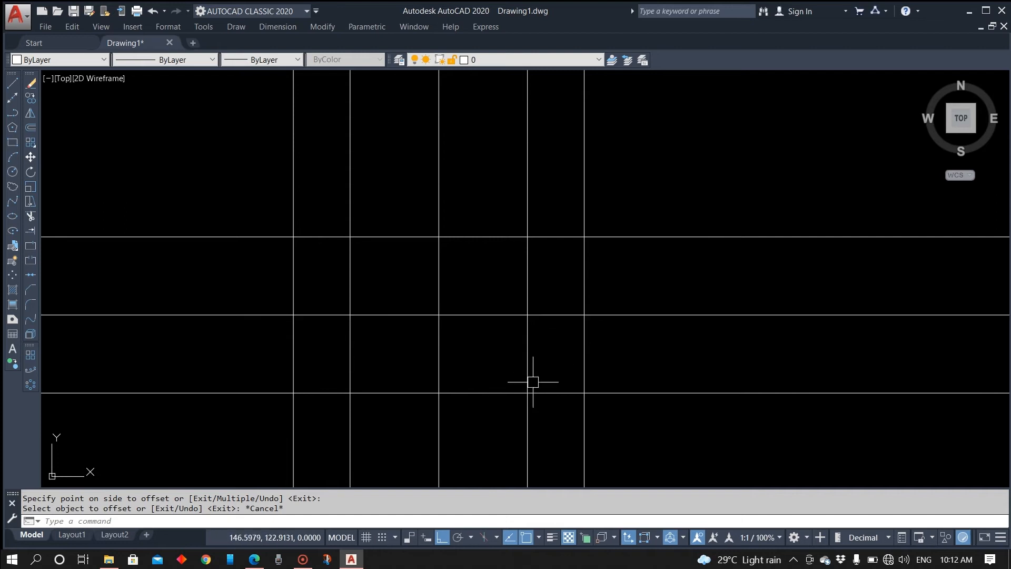
Draw two connected slanted lines for the hexagon's right side, from the upper intersection through the outer mid-height intersection to the lower one
{"action": "left_click", "coordinate": [12, 82]}
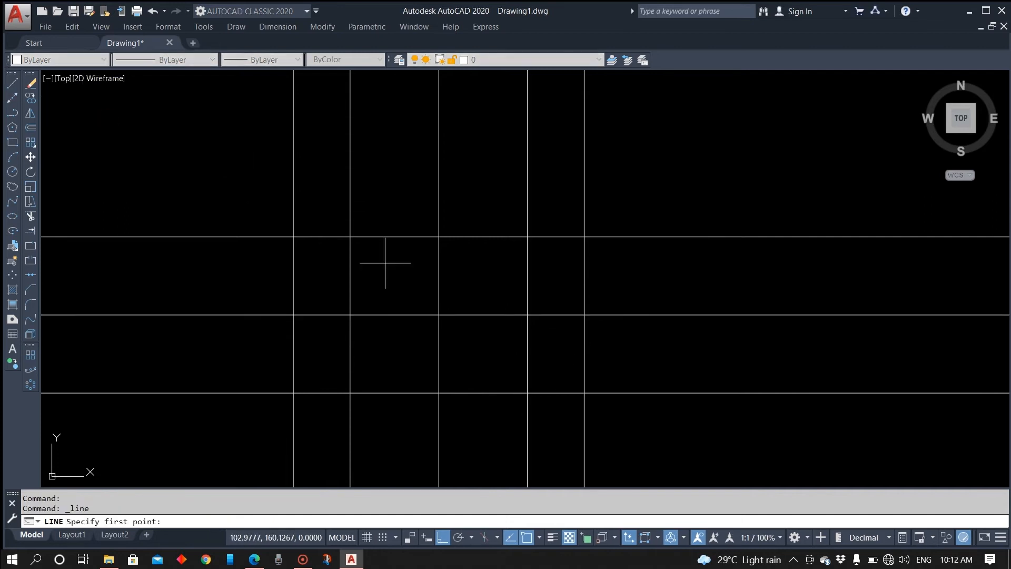
{"action": "left_click", "coordinate": [528, 237]}
{"action": "left_click", "coordinate": [579, 314]}
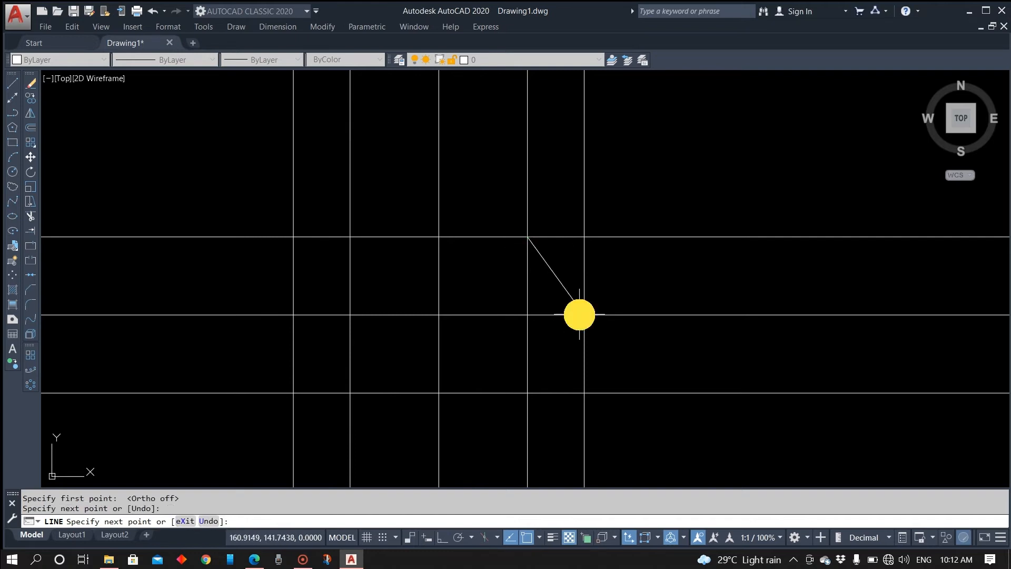
{"action": "left_click", "coordinate": [528, 393]}
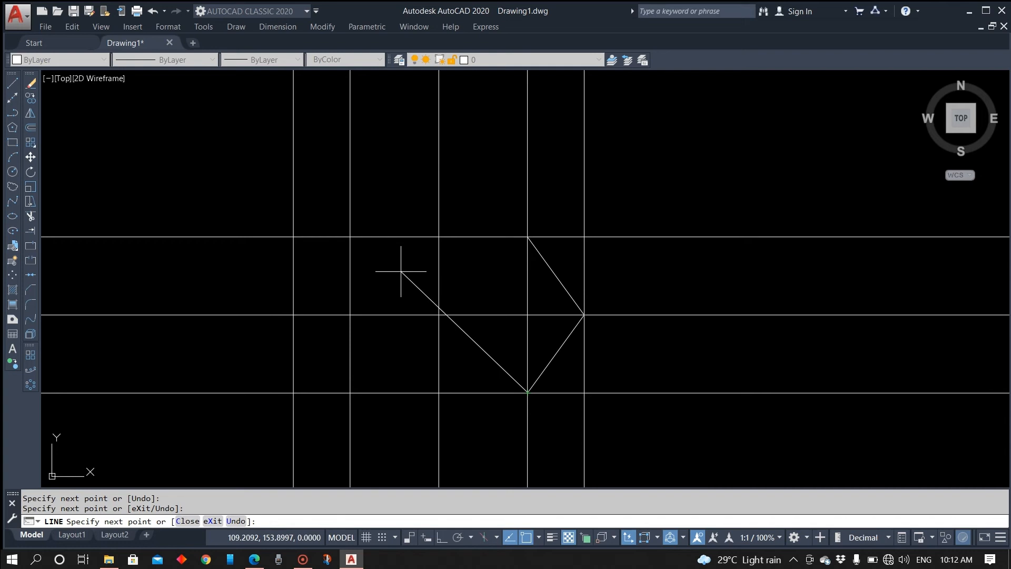
{"action": "key", "text": "Escape"}
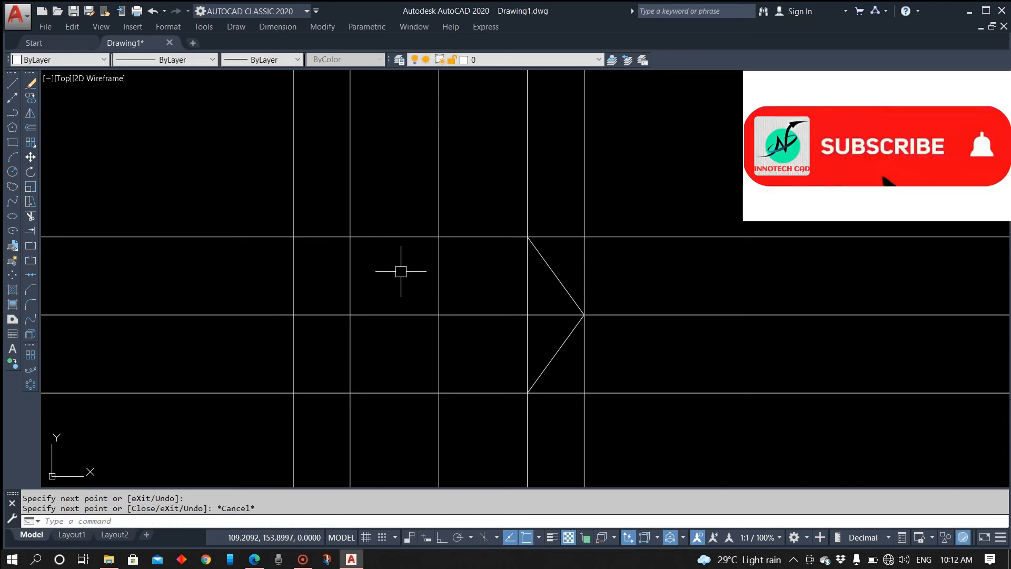
Draw the two matching slanted lines for the hexagon's left side between the upper, outer mid-height and lower intersections
{"action": "left_click", "coordinate": [12, 83]}
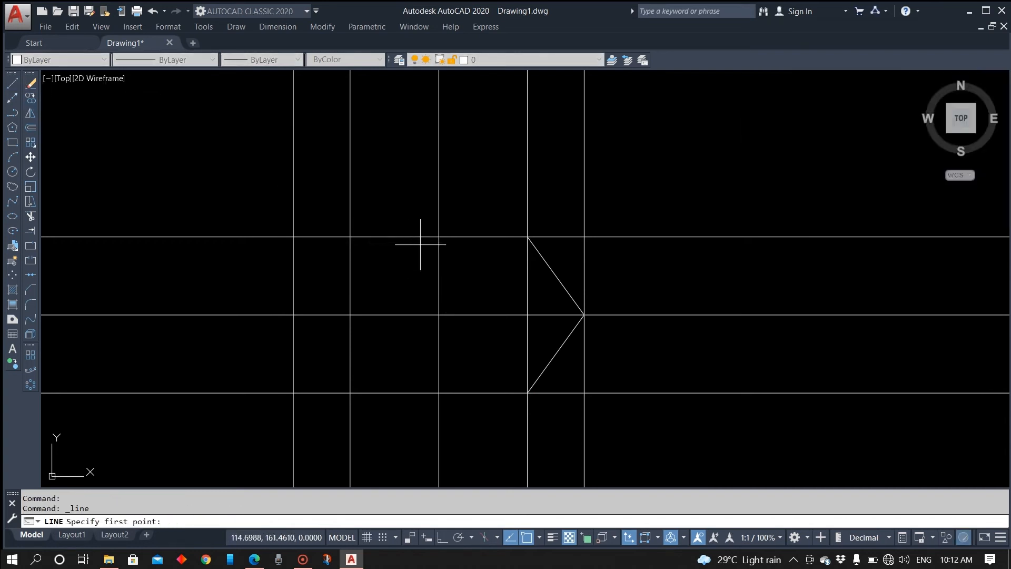
{"action": "left_click", "coordinate": [351, 237]}
{"action": "left_click", "coordinate": [293, 315]}
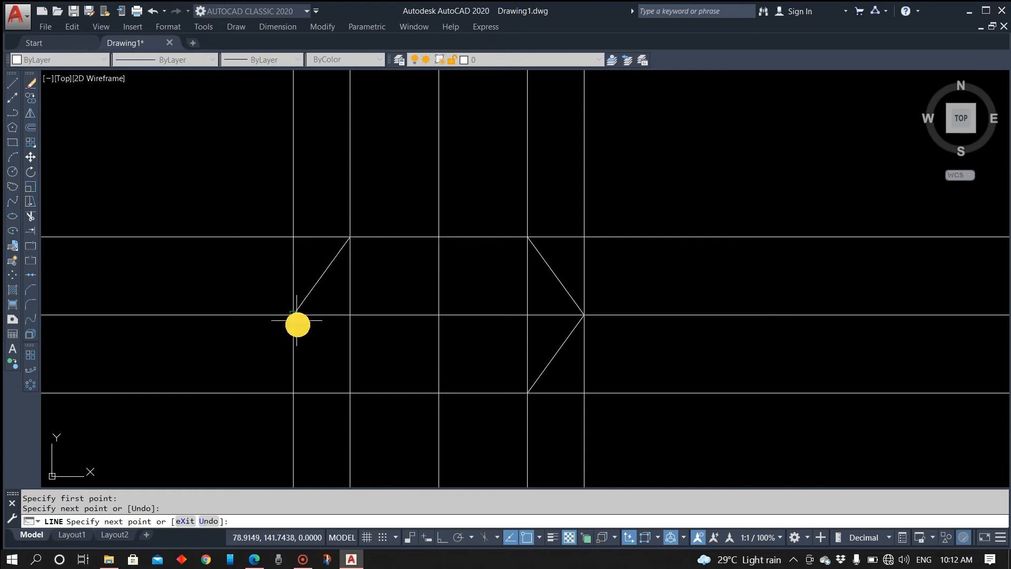
{"action": "left_click", "coordinate": [350, 393]}
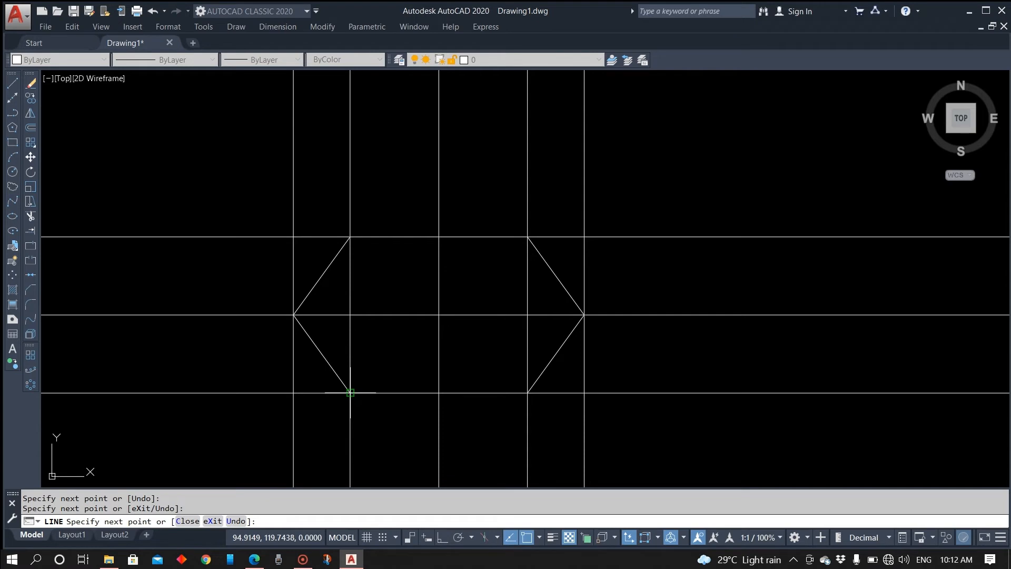
{"action": "key", "text": "Escape"}
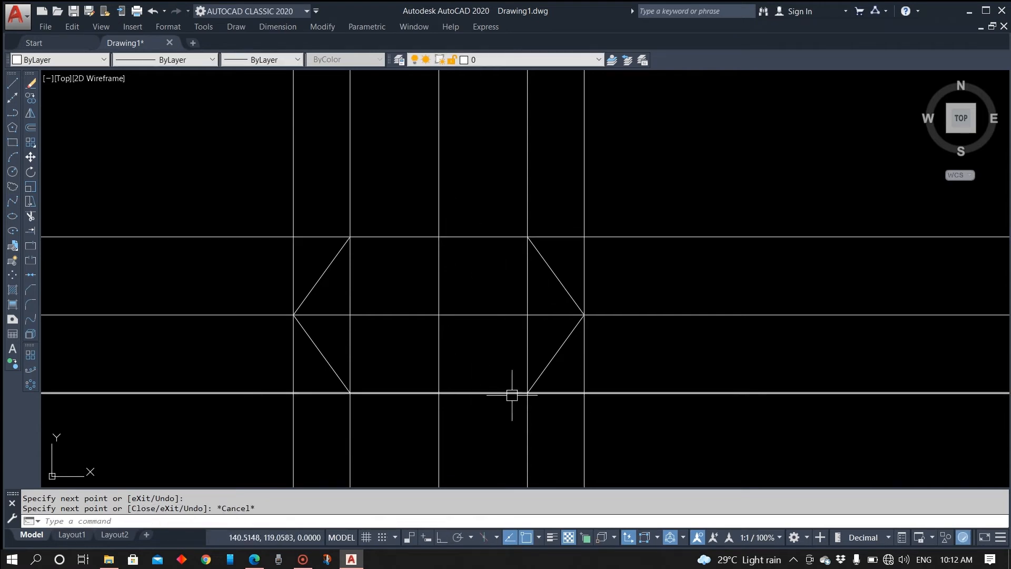
Trim all construction lines extending beyond the outer rectangle around the hexagon, on all four sides
{"action": "middle_click_drag", "start_coordinate": [444, 314], "coordinate": [448, 349]}
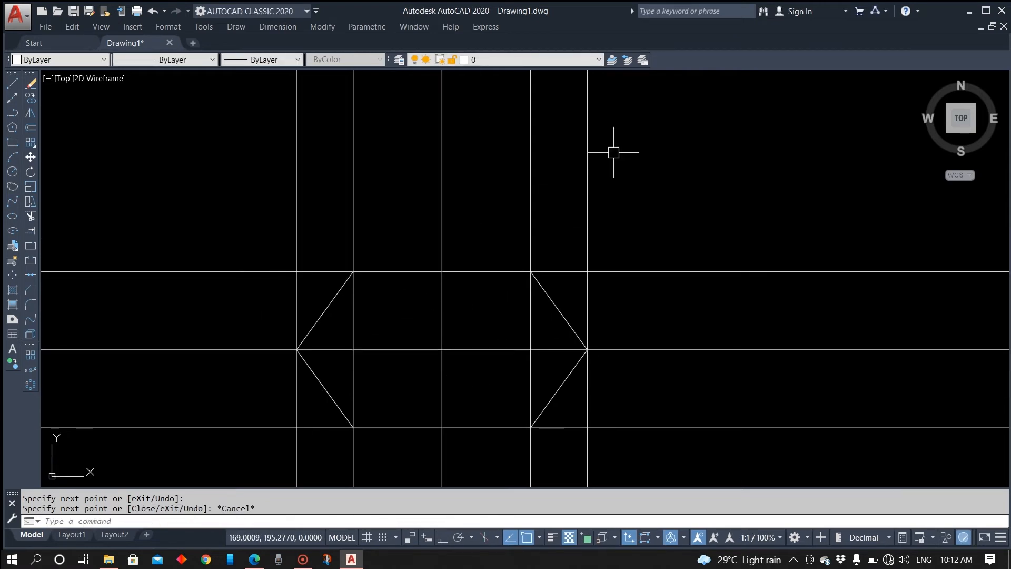
{"action": "type", "text": "TR"}
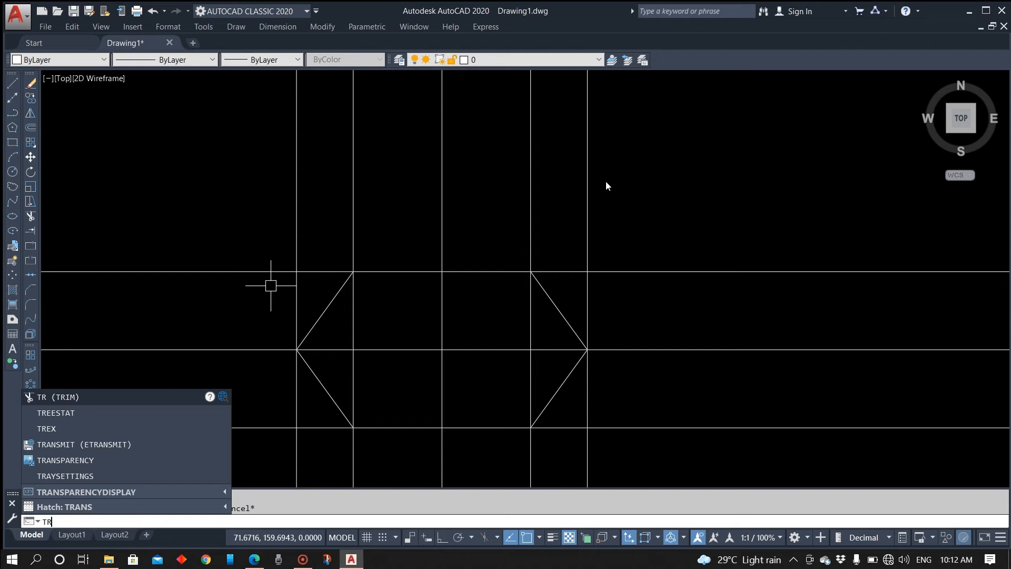
{"action": "key", "text": "Return"}
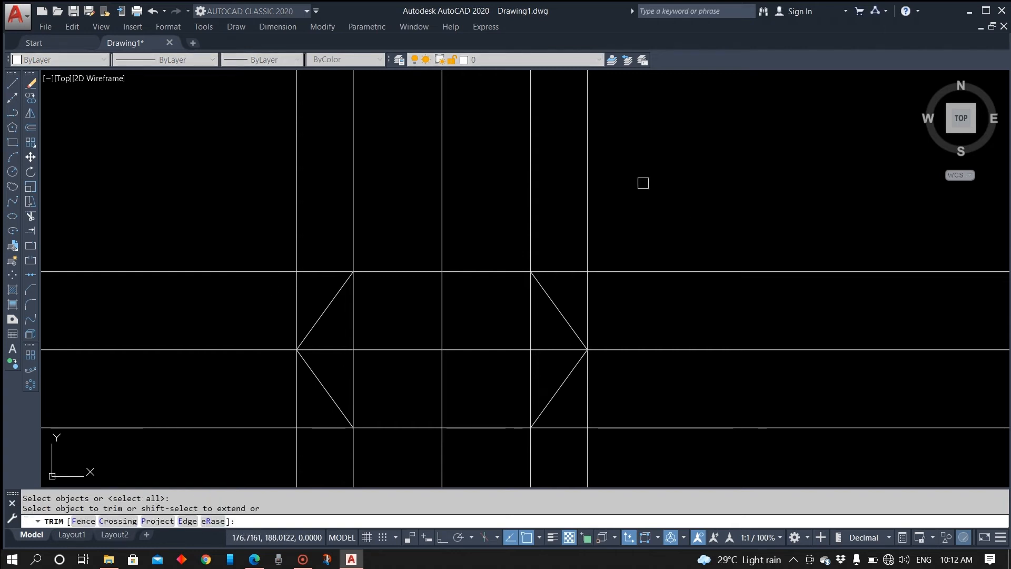
{"action": "left_click", "coordinate": [669, 131]}
{"action": "left_click", "coordinate": [236, 226]}
{"action": "left_click", "coordinate": [231, 213]}
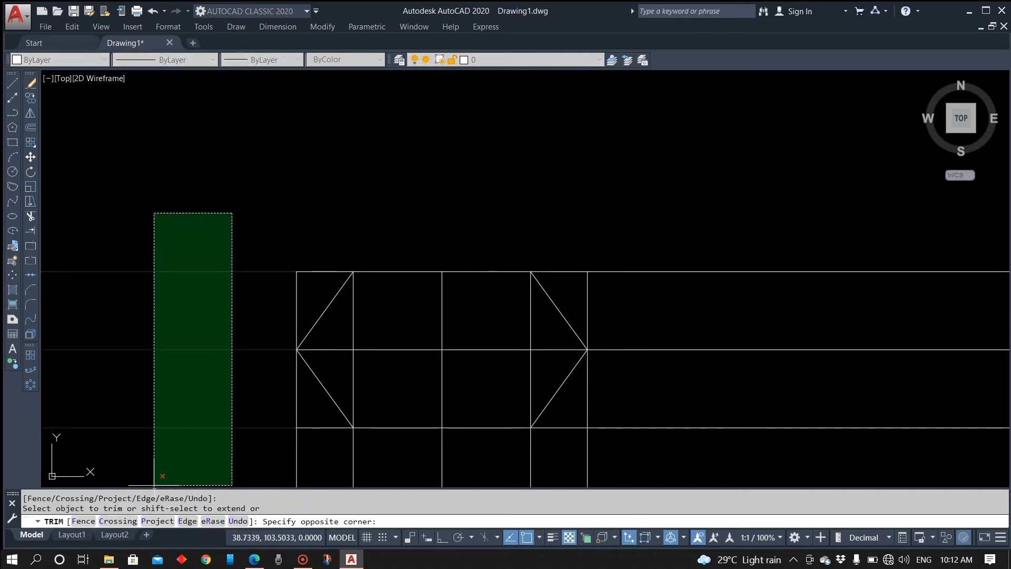
{"action": "left_click", "coordinate": [211, 449]}
{"action": "left_click", "coordinate": [845, 248]}
{"action": "left_click", "coordinate": [704, 454]}
{"action": "middle_click_drag", "start_coordinate": [706, 423], "coordinate": [734, 241]}
{"action": "left_click", "coordinate": [745, 302]}
{"action": "left_click", "coordinate": [222, 406]}
Trim the leftover corner segments of the surrounding rectangle outside the hexagon's slanted sides
{"action": "middle_click_drag", "start_coordinate": [675, 289], "coordinate": [572, 430]}
{"action": "left_click", "coordinate": [508, 215]}
{"action": "left_click", "coordinate": [522, 228]}
{"action": "left_click", "coordinate": [522, 341]}
{"action": "left_click", "coordinate": [516, 358]}
{"action": "left_click", "coordinate": [497, 370]}
{"action": "left_click", "coordinate": [229, 337]}
{"action": "left_click", "coordinate": [231, 236]}
{"action": "left_click", "coordinate": [253, 211]}
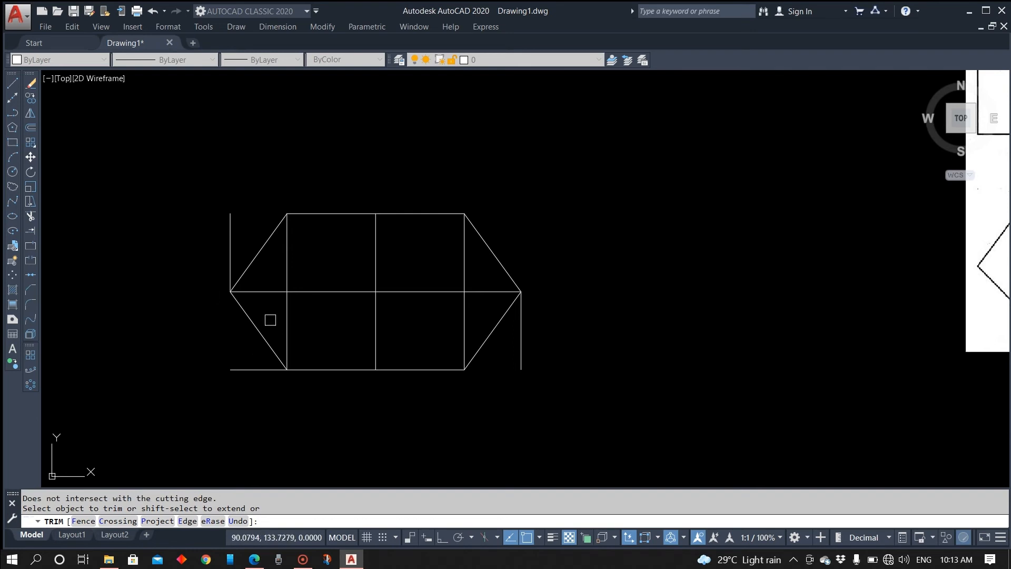
{"action": "scroll", "coordinate": [435, 329], "scroll_direction": "down", "scroll_amount": 2}
{"action": "scroll", "coordinate": [424, 331], "scroll_direction": "up", "scroll_amount": 2}
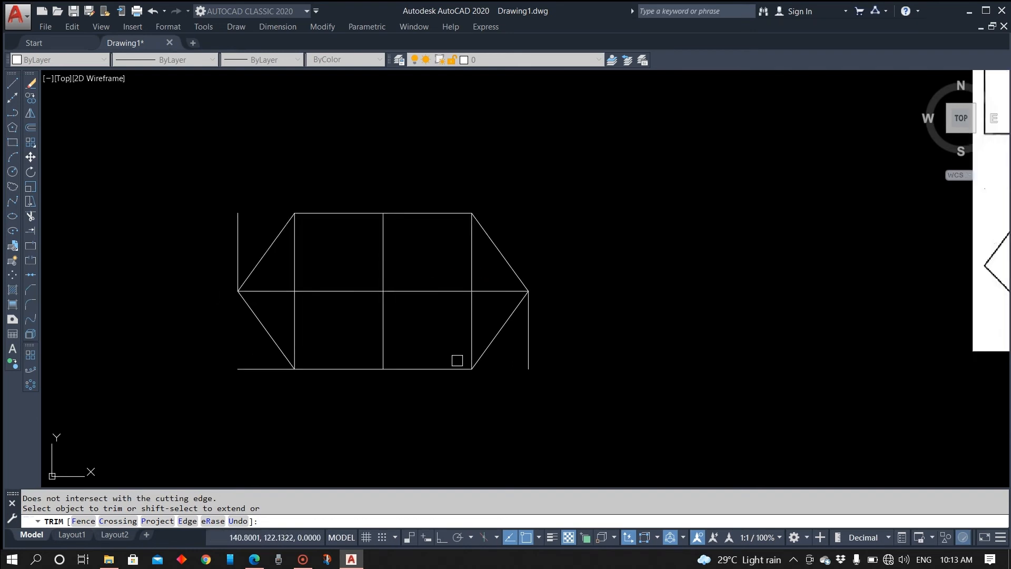
{"action": "key", "text": "Escape"}
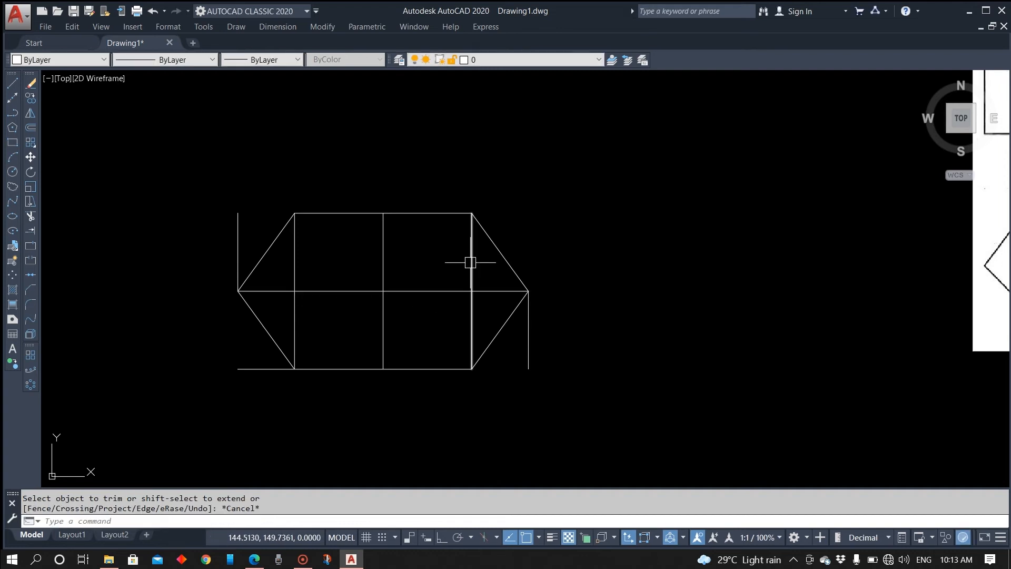
Delete the two vertical construction lines joining the hexagon's upper and lower corners
{"action": "left_click", "coordinate": [471, 263]}
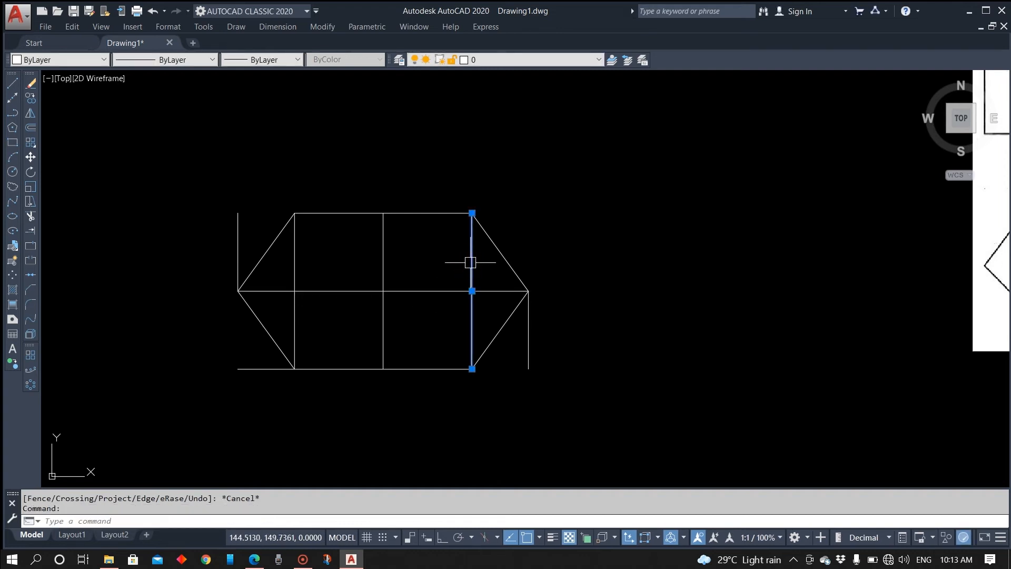
{"action": "key", "text": "Delete"}
{"action": "left_click", "coordinate": [294, 268]}
{"action": "key", "text": "Delete"}
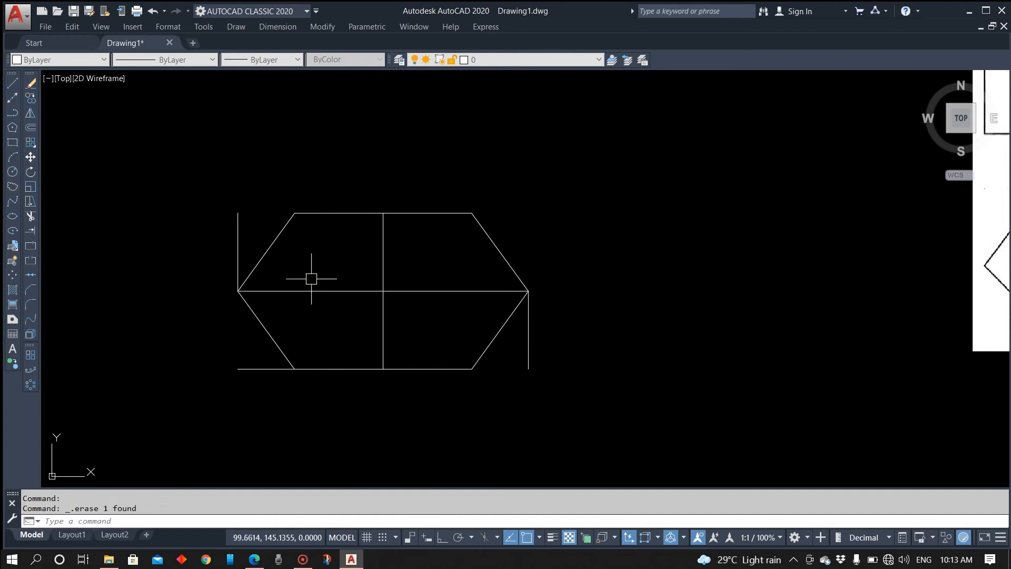
Delete the leftover vertical stubs at the hexagon's outer left and right points
{"action": "left_click", "coordinate": [255, 228]}
{"action": "left_click", "coordinate": [214, 253]}
{"action": "left_click", "coordinate": [245, 351]}
{"action": "left_click", "coordinate": [235, 339]}
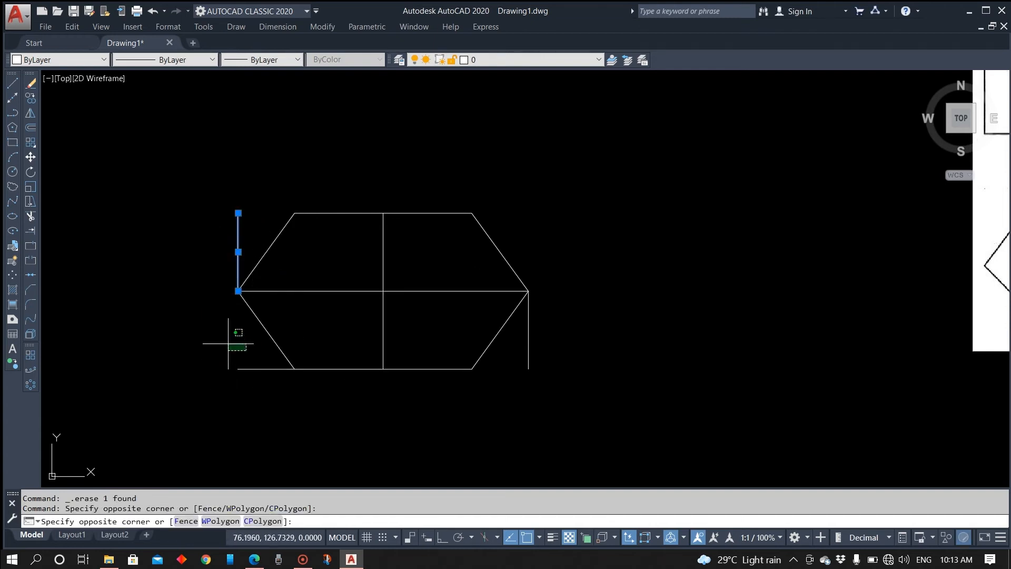
{"action": "left_click", "coordinate": [532, 343]}
{"action": "left_click", "coordinate": [523, 352]}
{"action": "key", "text": "Delete"}
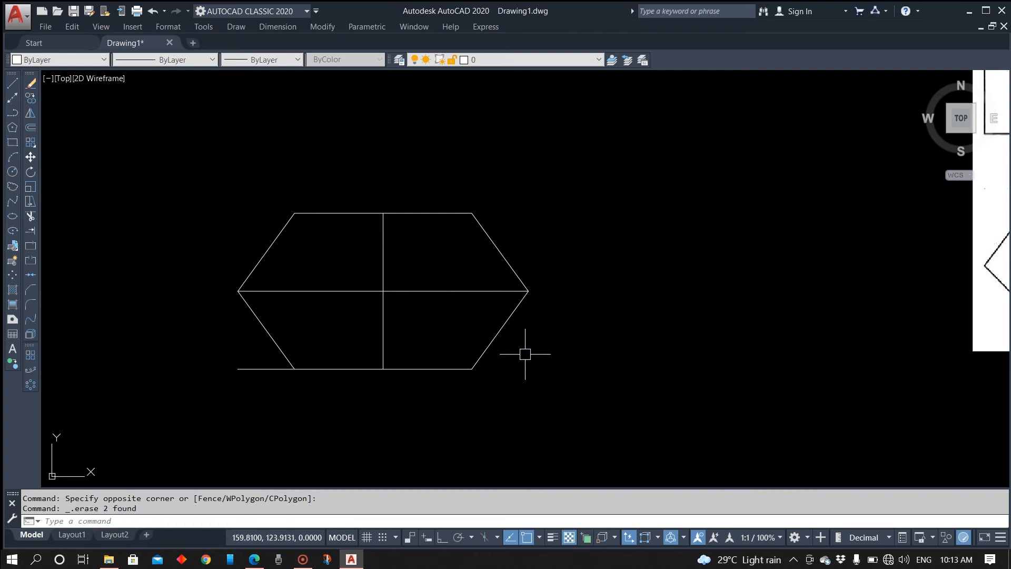
Trim the line stub extending past the hexagon's lower left corner and finish trimming
{"action": "type", "text": "TR"}
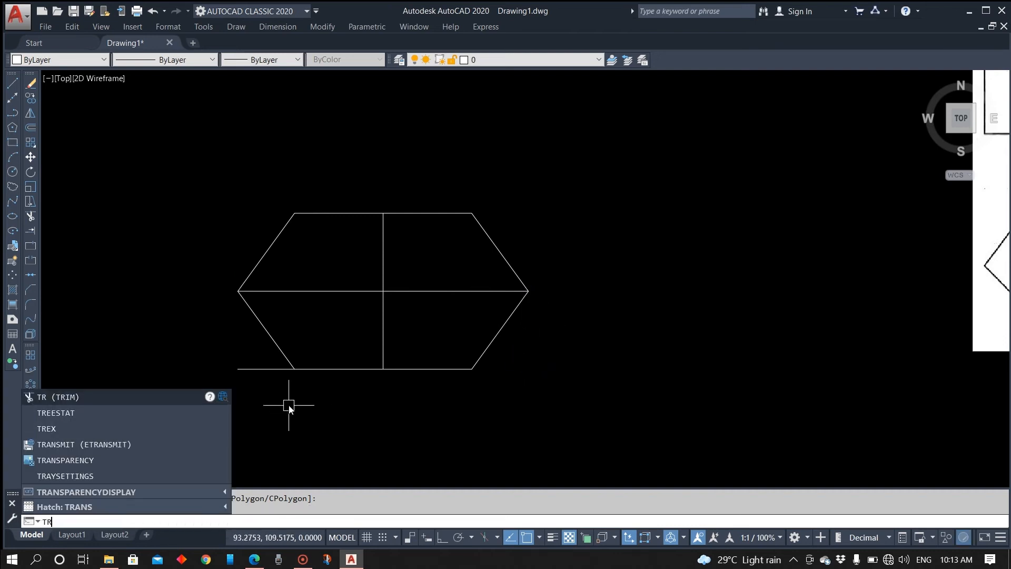
{"action": "key", "text": "Return"}
{"action": "middle_click_drag", "start_coordinate": [418, 371], "coordinate": [359, 421]}
{"action": "scroll", "coordinate": [464, 363], "scroll_direction": "down", "scroll_amount": 2}
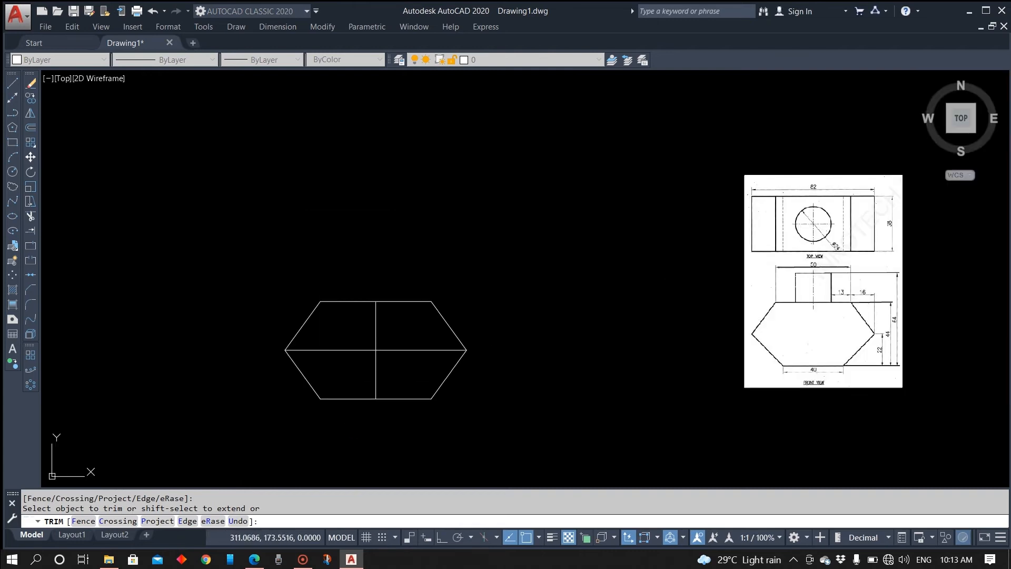
{"action": "right_click", "coordinate": [598, 185]}
{"action": "left_click", "coordinate": [606, 194]}
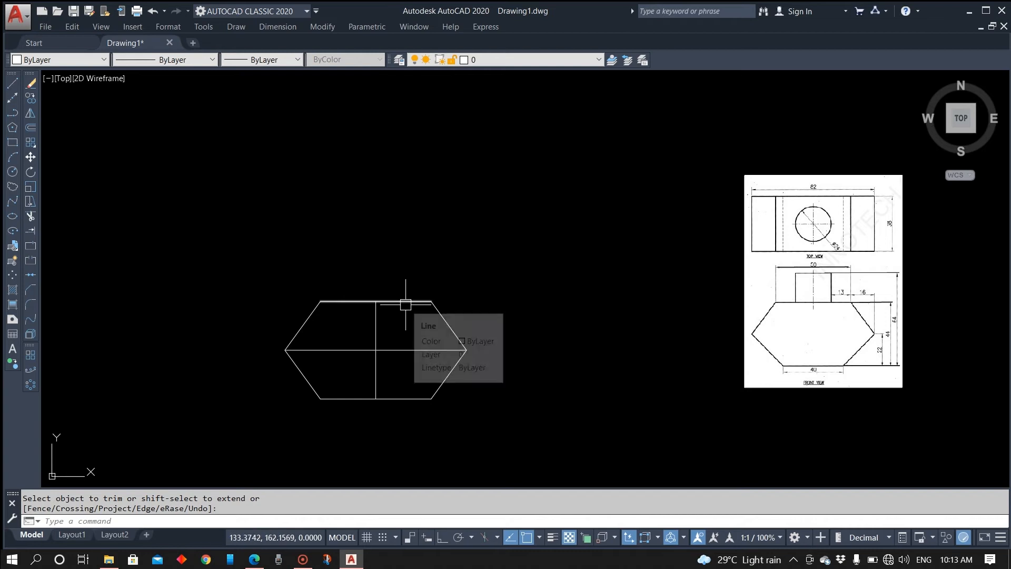
Offset the vertical construction line through the hexagon's centre by 12 units to both sides
{"action": "key", "text": "ctrl+z"}
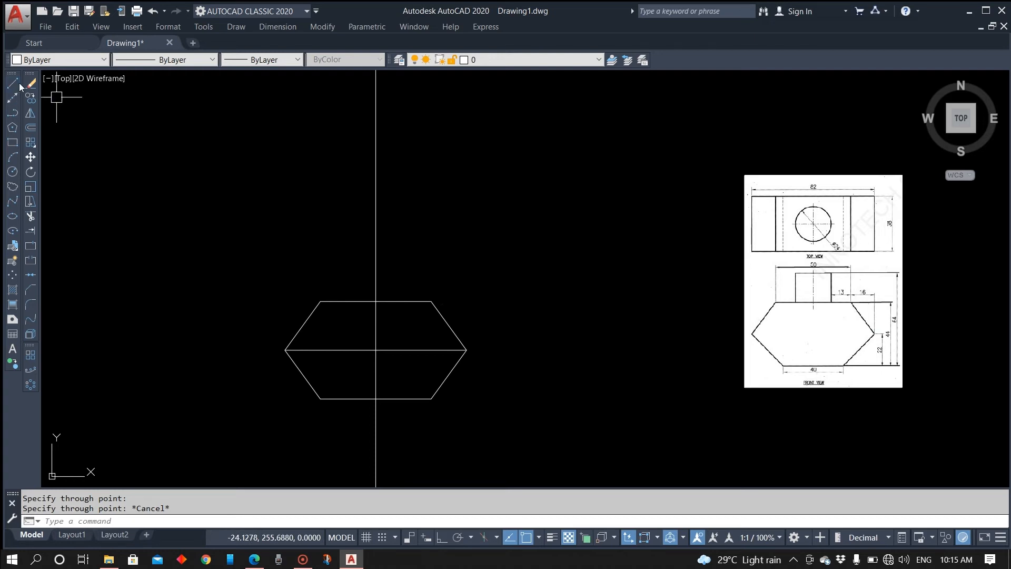
{"action": "type", "text": "o"}
{"action": "key", "text": "Return"}
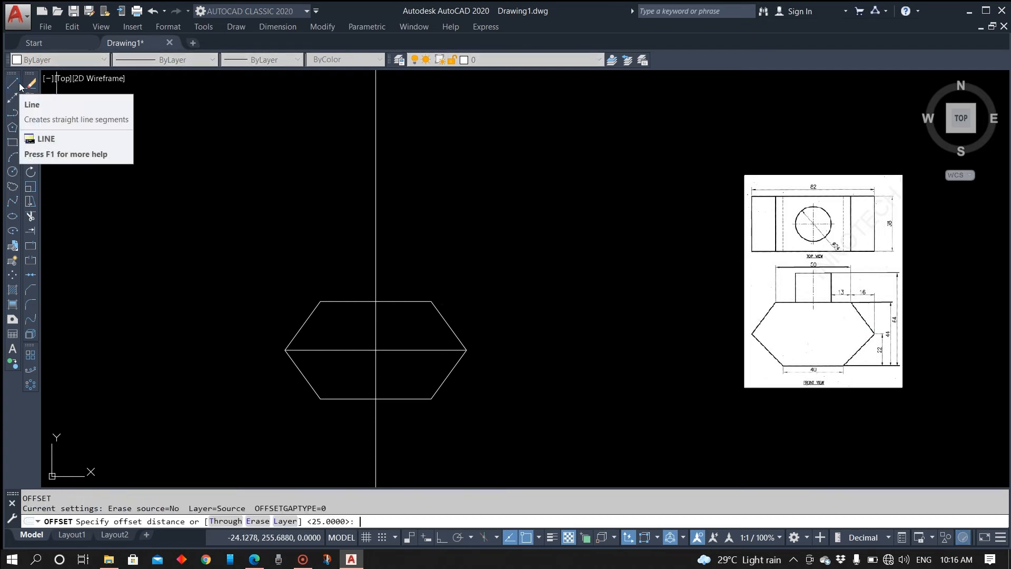
{"action": "key", "text": "Return"}
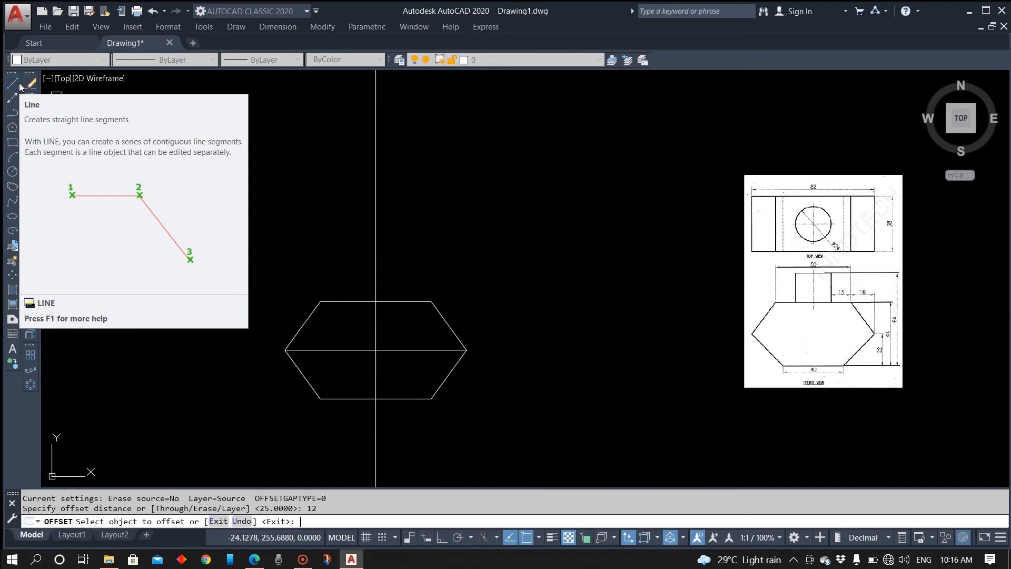
{"action": "left_click", "coordinate": [375, 238]}
{"action": "left_click", "coordinate": [343, 244]}
{"action": "left_click", "coordinate": [373, 241]}
{"action": "left_click", "coordinate": [443, 238]}
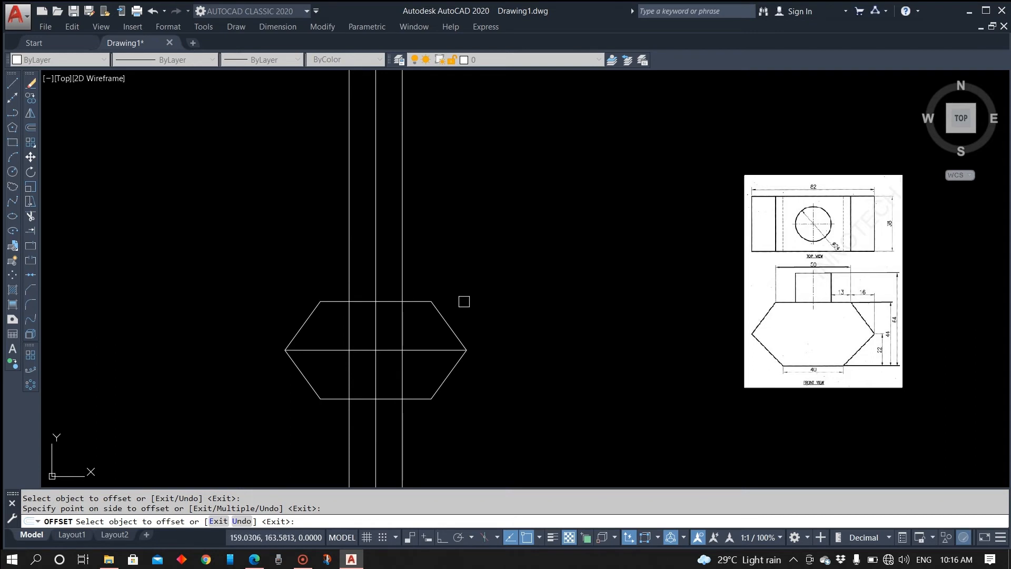
{"action": "left_click", "coordinate": [890, 338]}
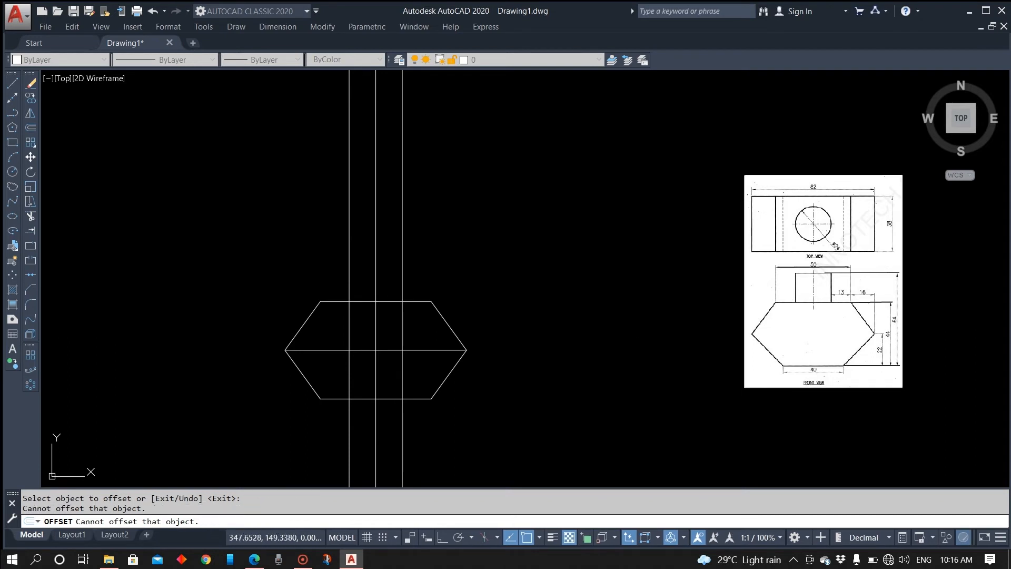
{"action": "left_click", "coordinate": [917, 334]}
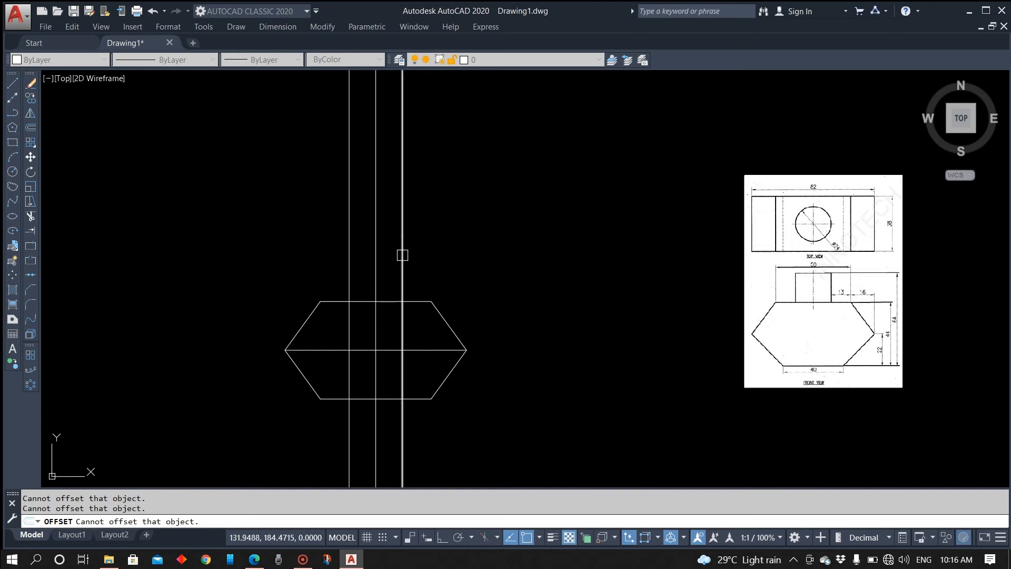
{"action": "key", "text": "Escape"}
Offset the hexagon's top edge upward by 20 units
{"action": "type", "text": "o"}
{"action": "key", "text": "Return"}
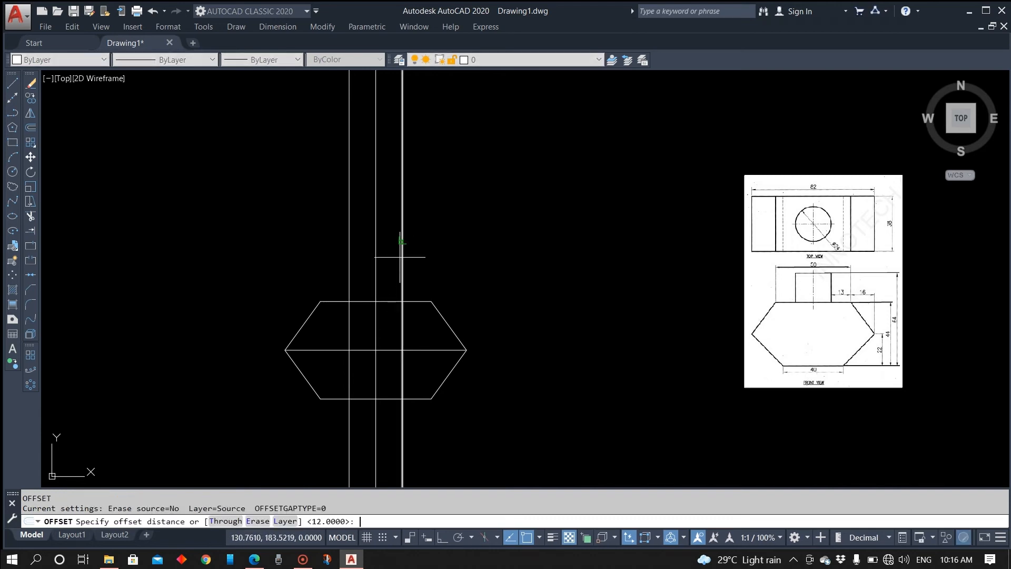
{"action": "type", "text": "20"}
{"action": "key", "text": "Return"}
{"action": "left_click", "coordinate": [394, 301]}
{"action": "left_click", "coordinate": [416, 210]}
{"action": "key", "text": "Escape"}
Trim the vertical lines above the offset edge and that edge's overhanging ends to form the stem's top
{"action": "type", "text": "tr"}
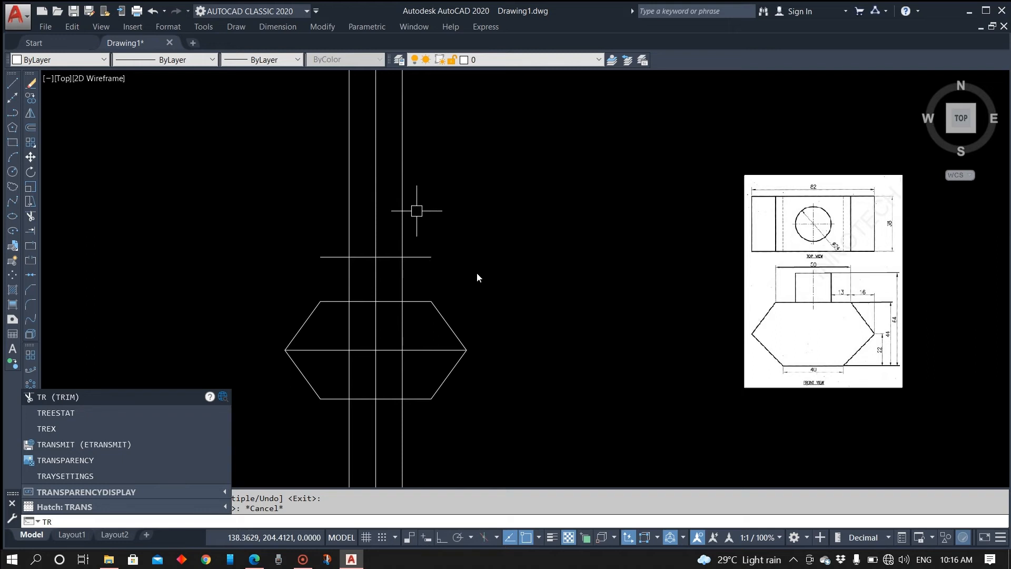
{"action": "key", "text": "Return"}
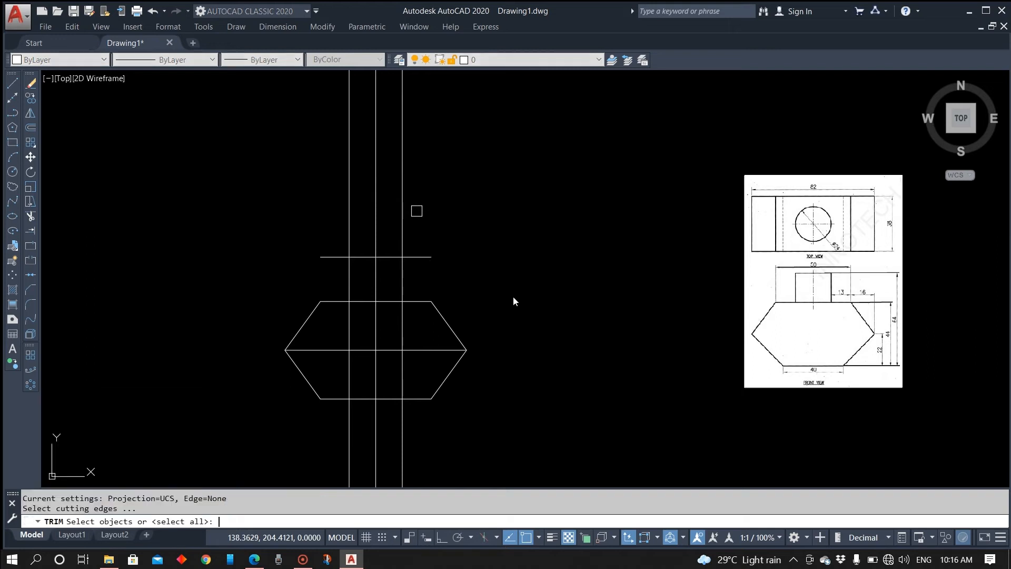
{"action": "key", "text": "Return"}
{"action": "left_click", "coordinate": [450, 177]}
{"action": "left_click", "coordinate": [305, 225]}
{"action": "left_click", "coordinate": [450, 233]}
{"action": "left_click", "coordinate": [420, 267]}
{"action": "left_click", "coordinate": [335, 254]}
{"action": "left_click", "coordinate": [334, 257]}
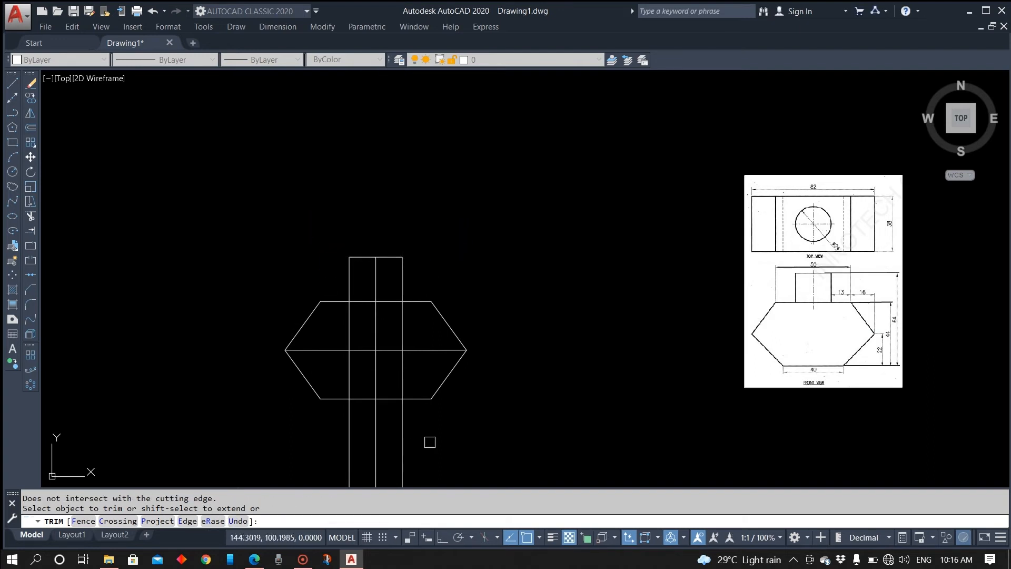
{"action": "key", "text": "Escape"}
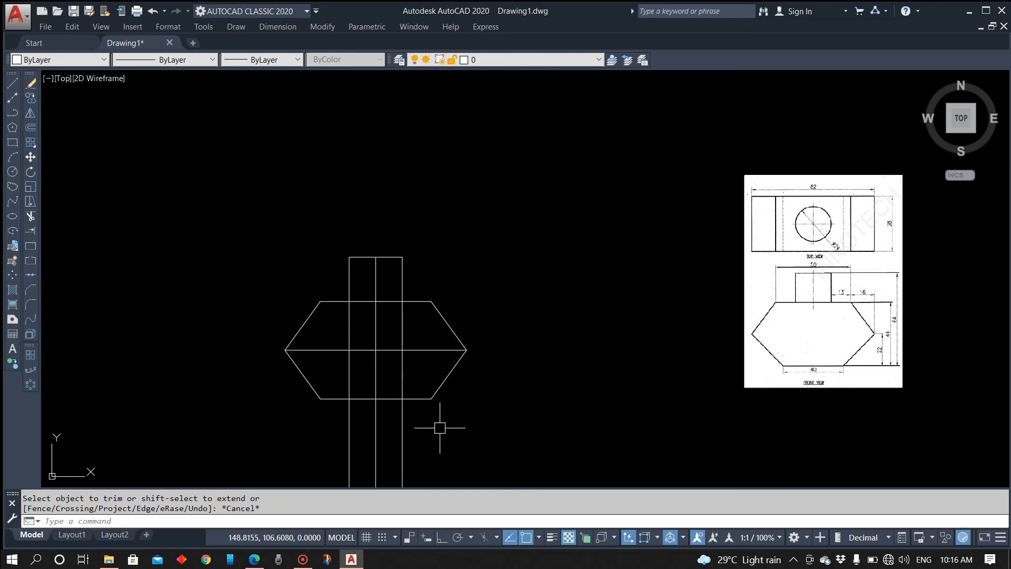
Trim the three vertical lines out of the hexagon's upper half
{"action": "type", "text": "tr"}
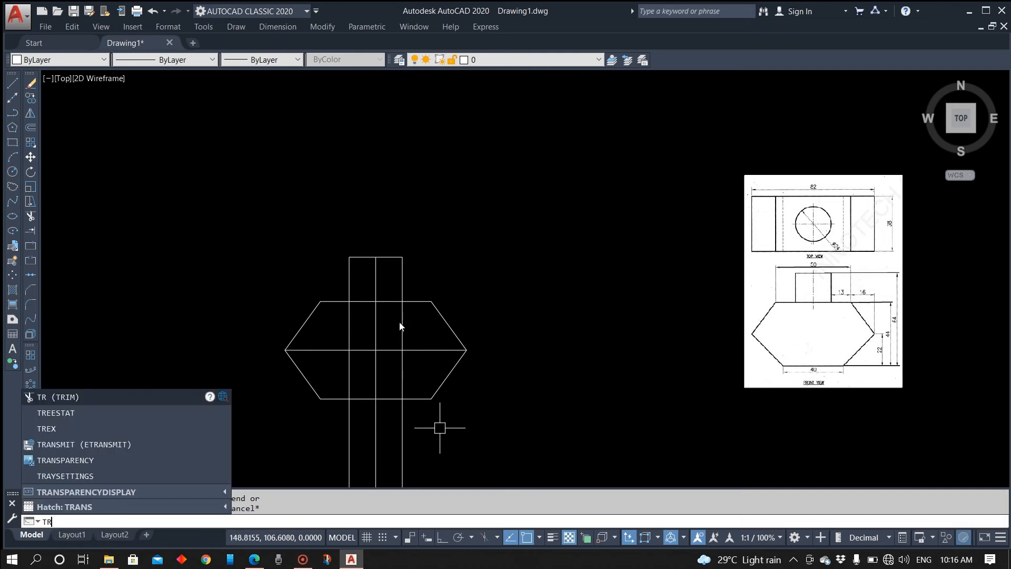
{"action": "key", "text": "Return"}
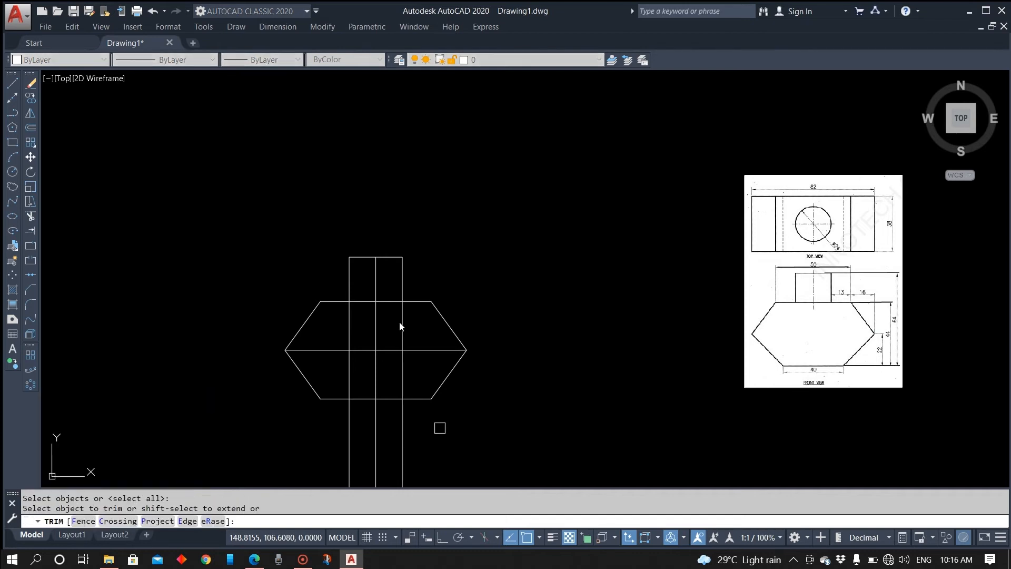
{"action": "left_click", "coordinate": [401, 317]}
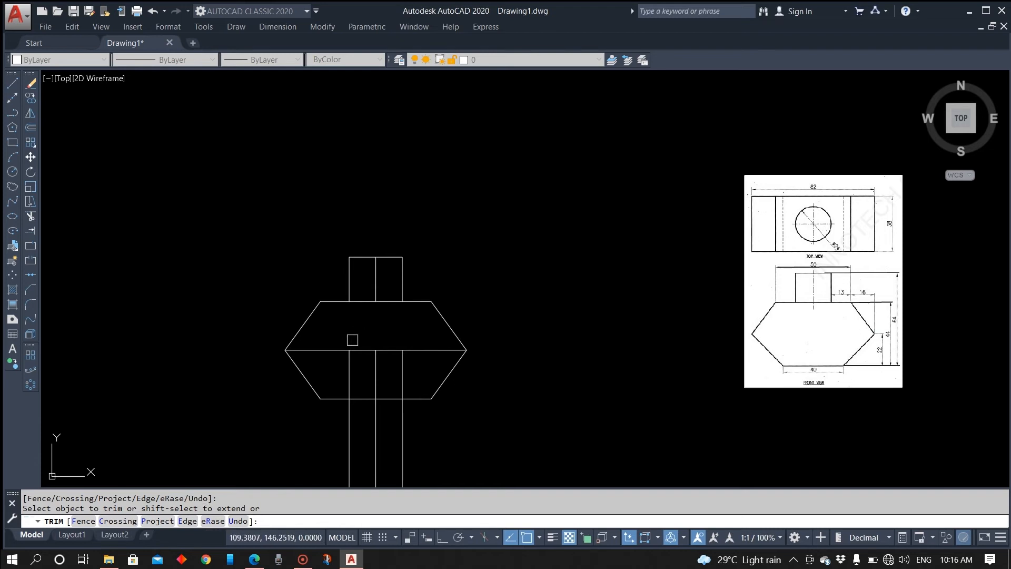
{"action": "key", "text": "Escape"}
Delete the hexagon's mid-height line, the remaining vertical lines below it, and the centre line inside the stem
{"action": "left_click", "coordinate": [406, 342]}
{"action": "left_click", "coordinate": [342, 377]}
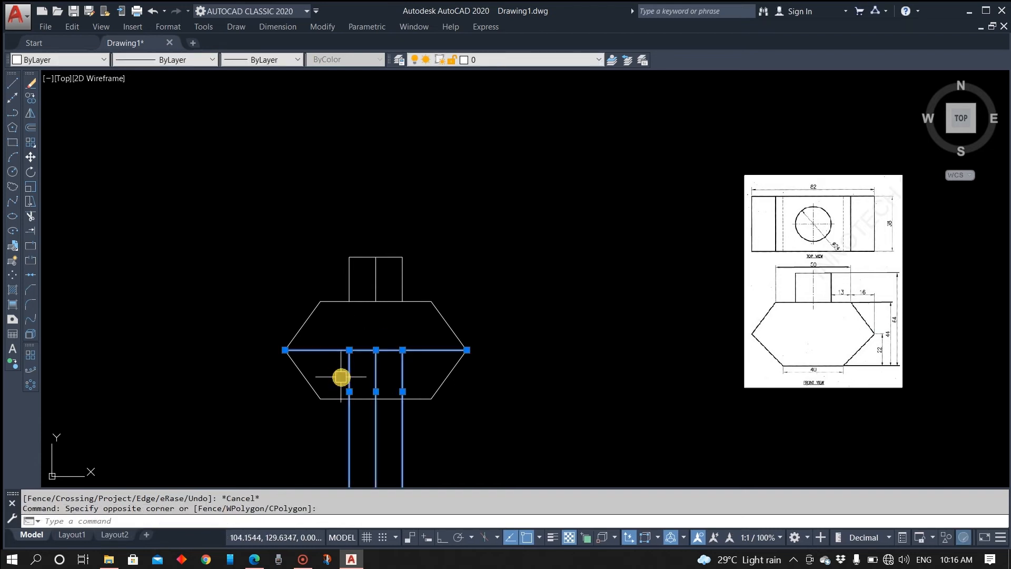
{"action": "key", "text": "Delete"}
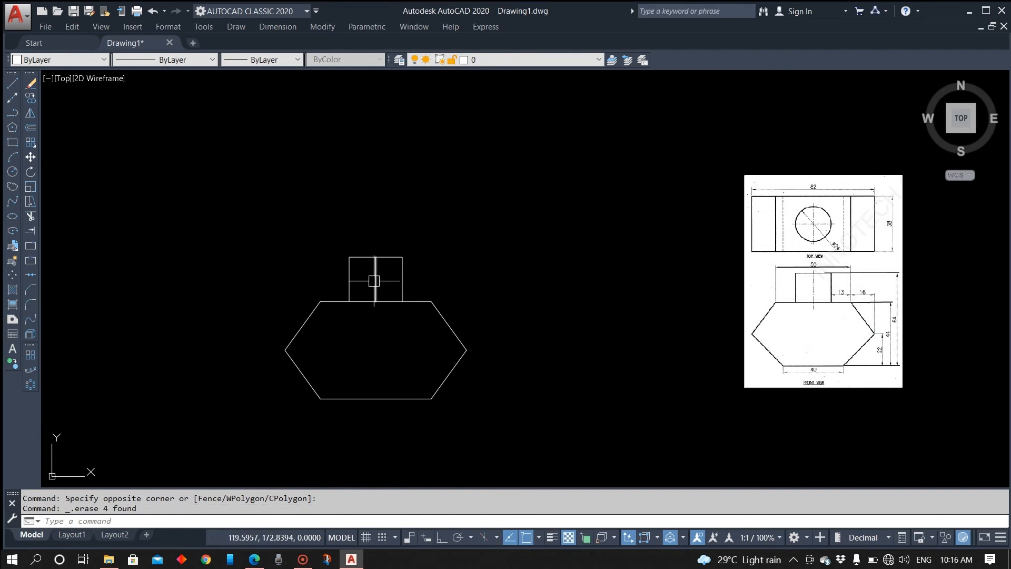
{"action": "left_click", "coordinate": [376, 281]}
{"action": "key", "text": "Delete"}
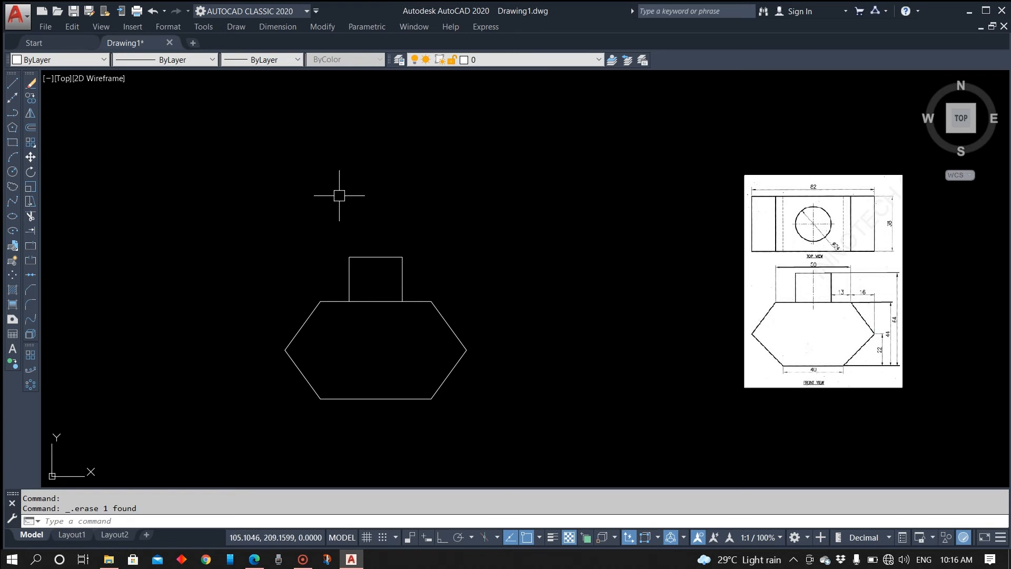
Add a linear dimension to the hexagon's top edge, placing it above the stem
{"action": "left_click", "coordinate": [277, 26]}
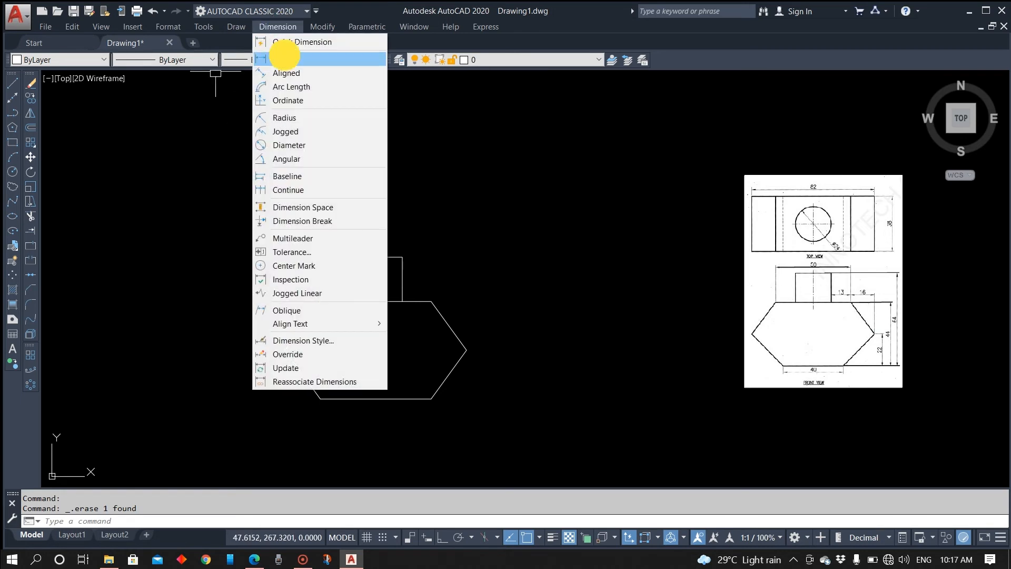
{"action": "left_click", "coordinate": [284, 59]}
{"action": "left_click", "coordinate": [320, 301]}
{"action": "left_click", "coordinate": [431, 301]}
{"action": "left_click", "coordinate": [420, 205]}
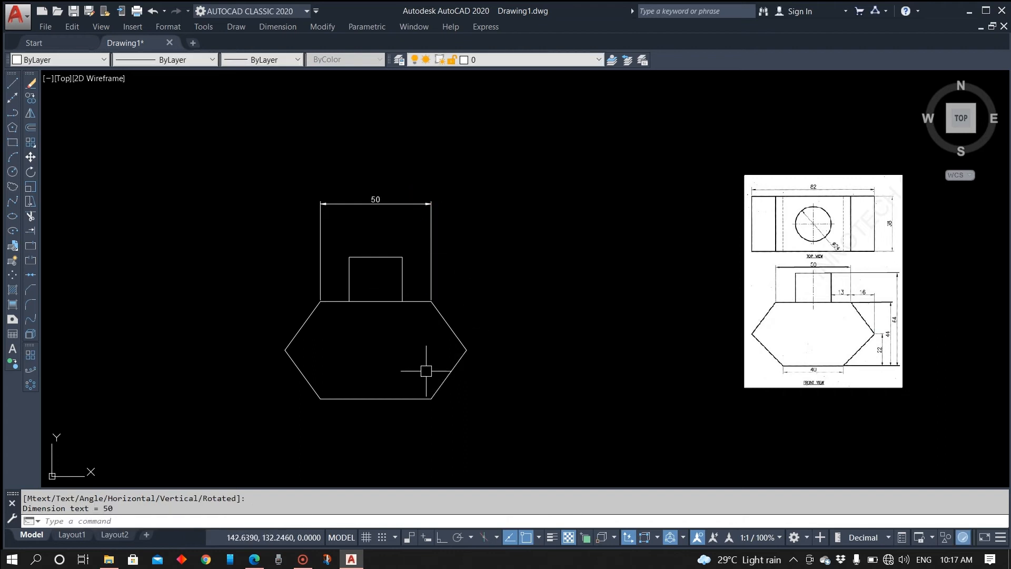
Add a vertical linear dimension for the overall height, from the stem's top right corner to the hexagon's lower right corner
{"action": "left_click", "coordinate": [272, 26]}
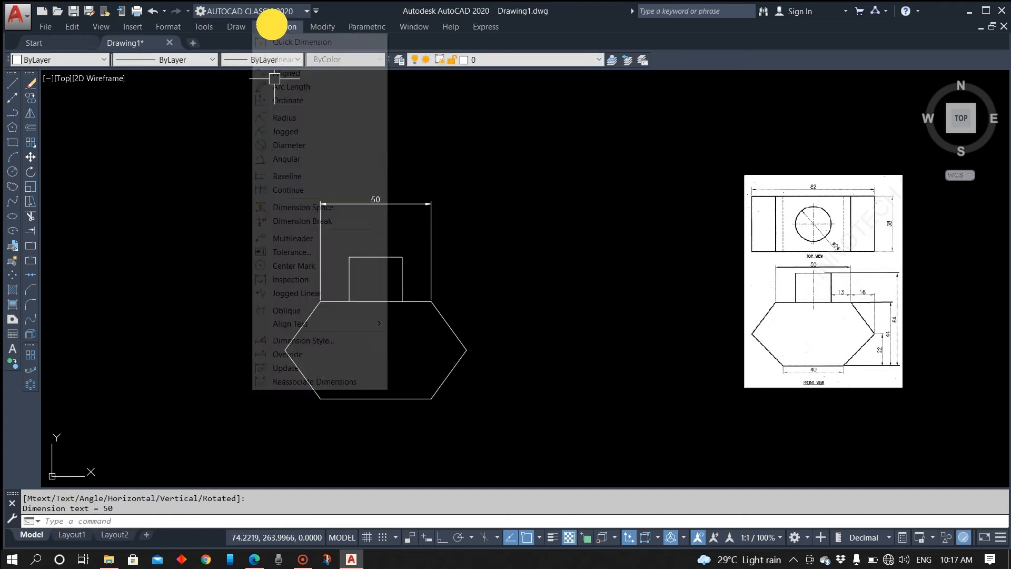
{"action": "left_click", "coordinate": [293, 61]}
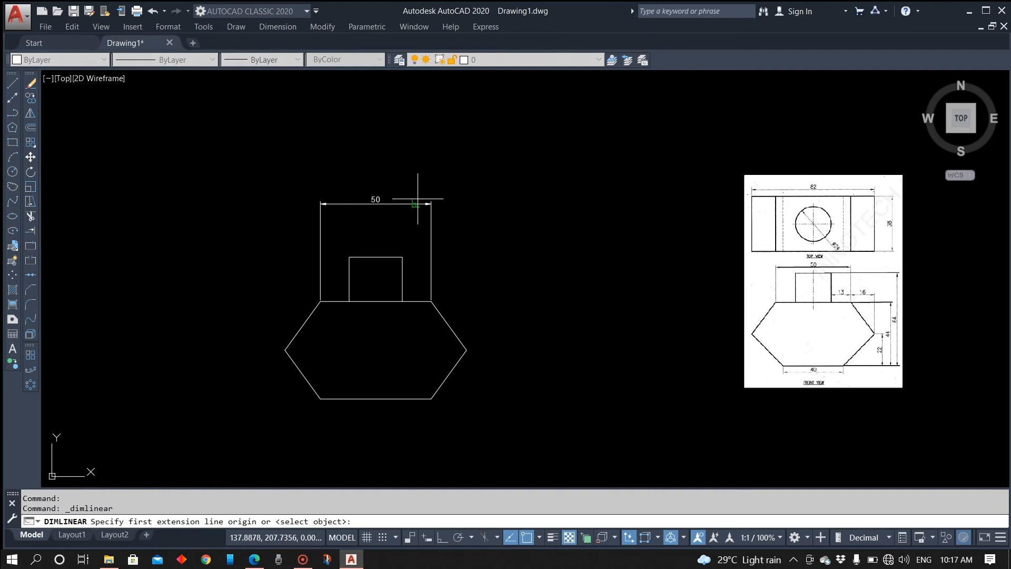
{"action": "left_click", "coordinate": [404, 256]}
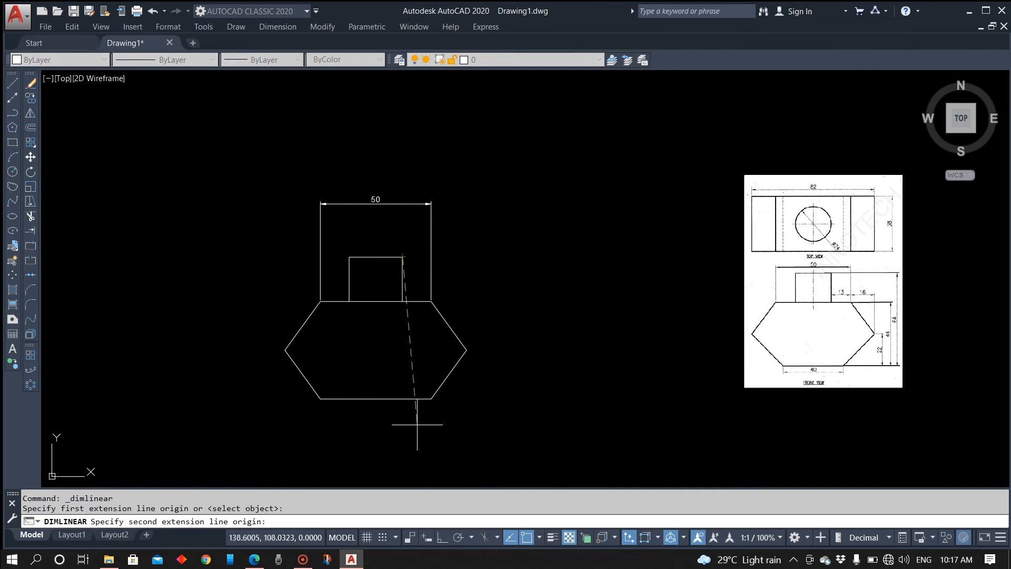
{"action": "left_click", "coordinate": [431, 398]}
{"action": "left_click", "coordinate": [517, 380]}
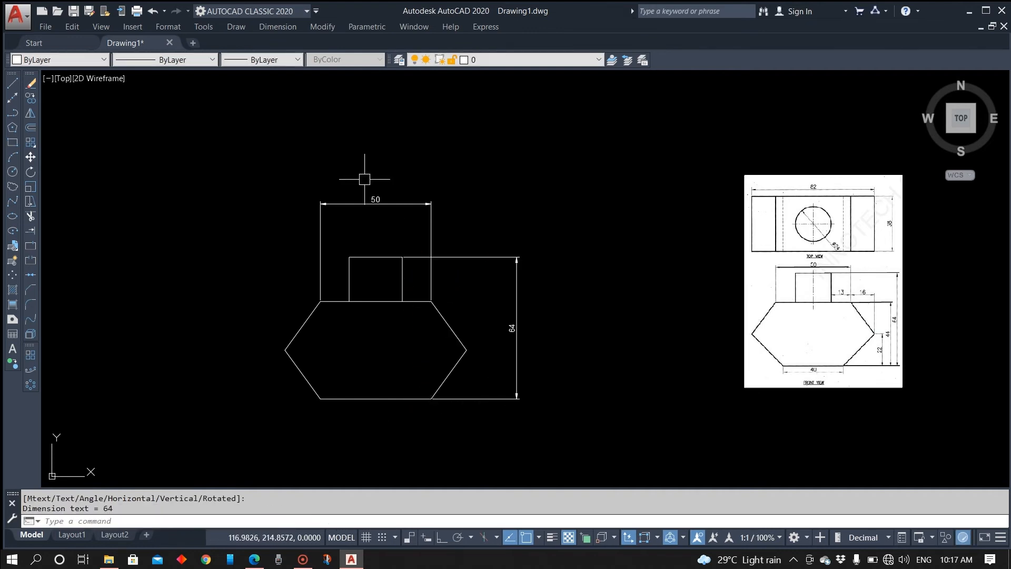
Add a vertical linear dimension for the hexagon's height, placed between its right vertex and the overall height dimension
{"action": "left_click", "coordinate": [277, 26]}
{"action": "left_click", "coordinate": [283, 59]}
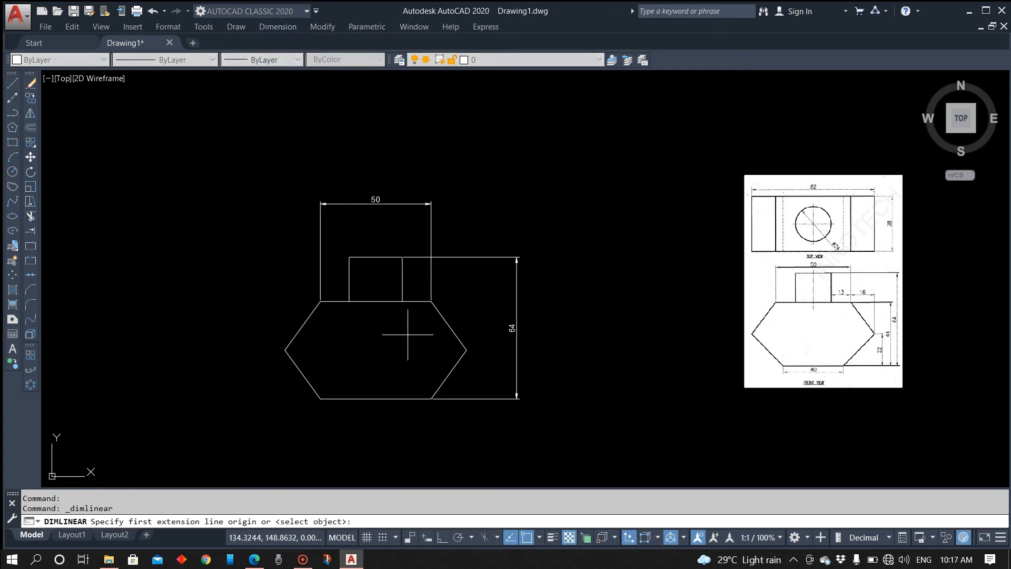
{"action": "left_click", "coordinate": [432, 301]}
{"action": "left_click", "coordinate": [432, 399]}
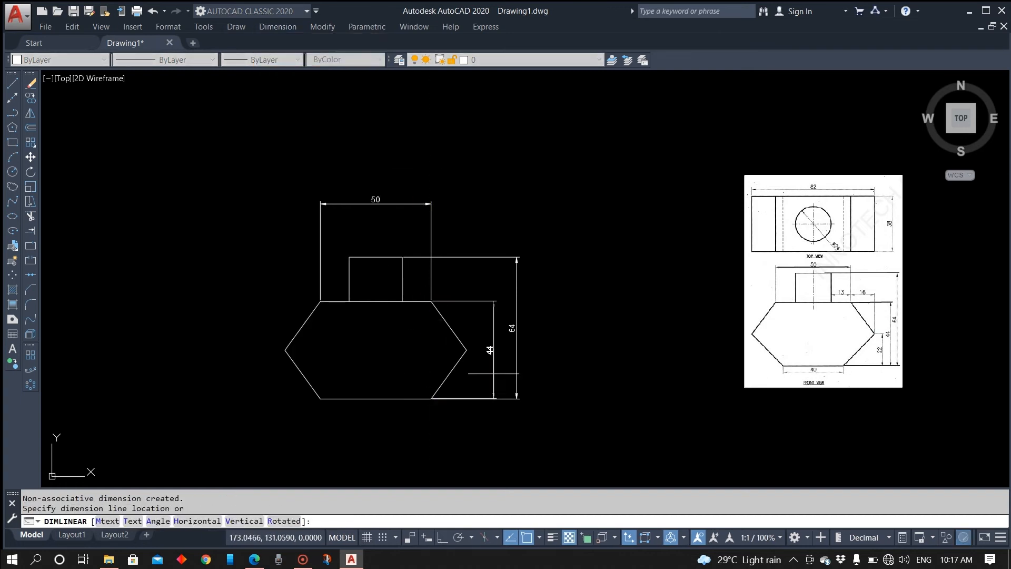
{"action": "left_click", "coordinate": [493, 373]}
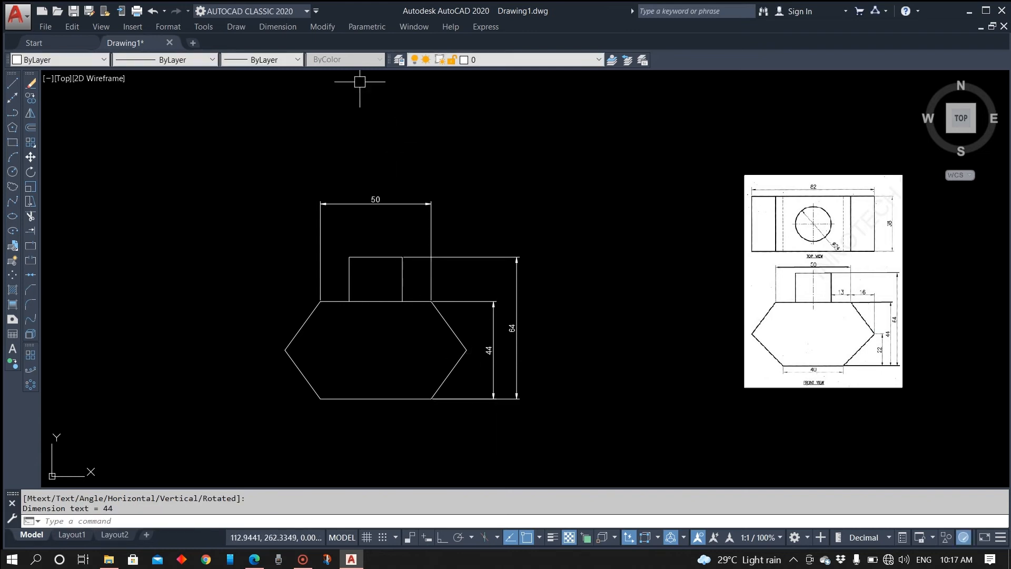
Add a horizontal linear dimension from the base of the stem's right edge to the hexagon's upper right corner
{"action": "left_click", "coordinate": [278, 27]}
{"action": "left_click", "coordinate": [285, 58]}
{"action": "left_click", "coordinate": [403, 300]}
{"action": "left_click", "coordinate": [431, 301]}
{"action": "left_click", "coordinate": [419, 285]}
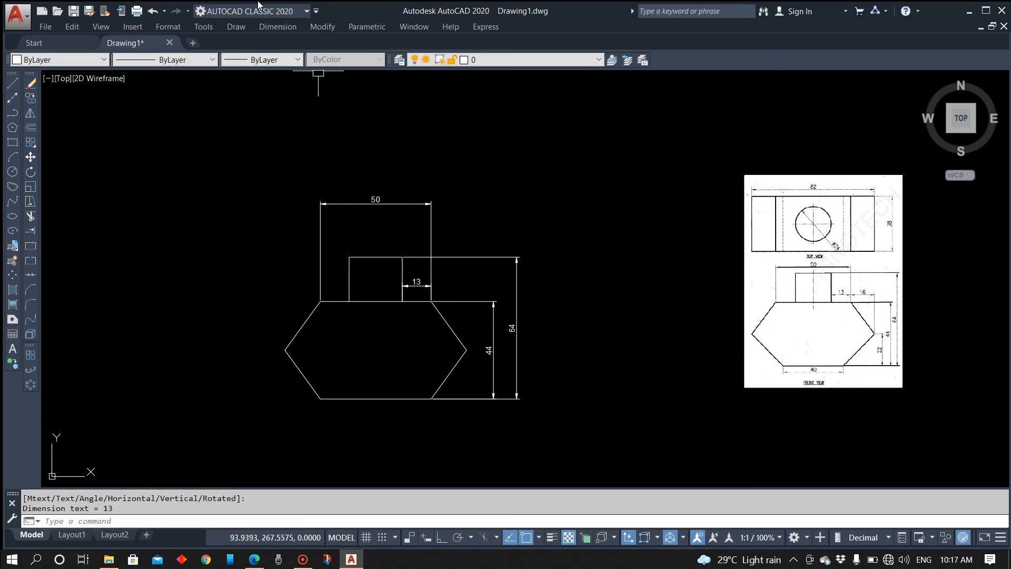
{"action": "left_click", "coordinate": [274, 26]}
{"action": "left_click", "coordinate": [285, 61]}
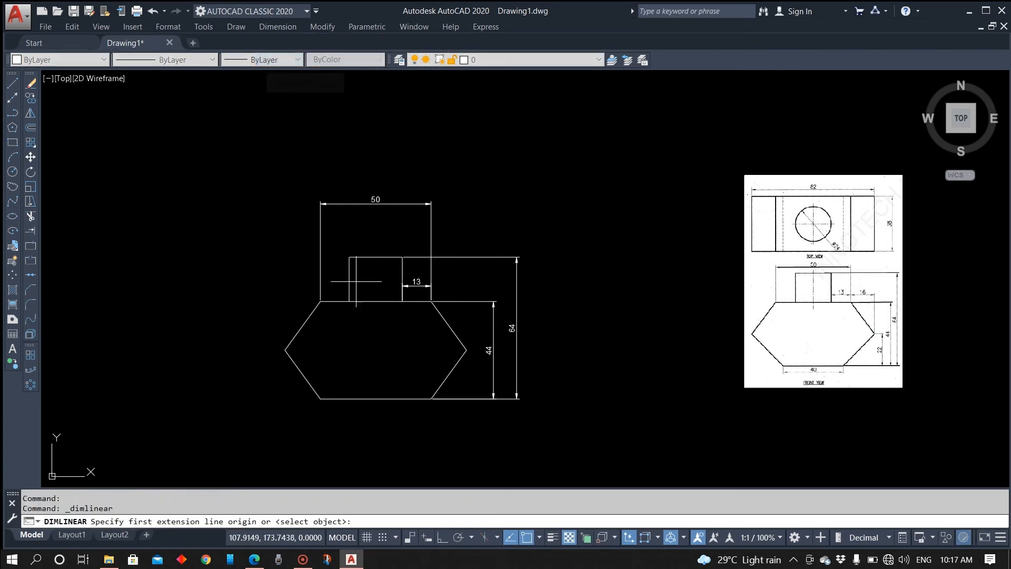
{"action": "left_click", "coordinate": [403, 300]}
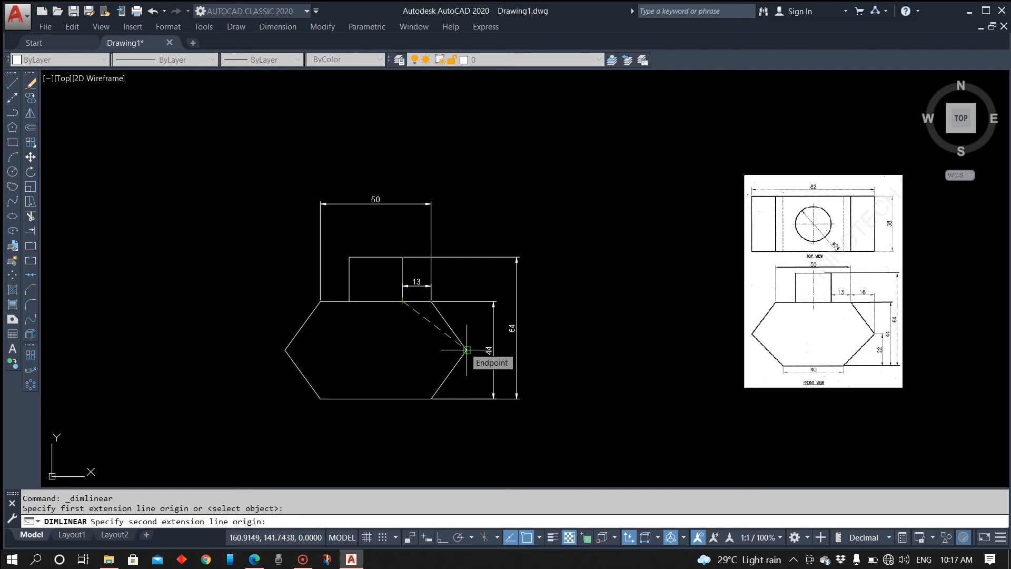
{"action": "key", "text": "Escape"}
Add a horizontal linear dimension from the hexagon's upper right corner to its rightmost vertex, placed above the vertex
{"action": "left_click", "coordinate": [278, 27]}
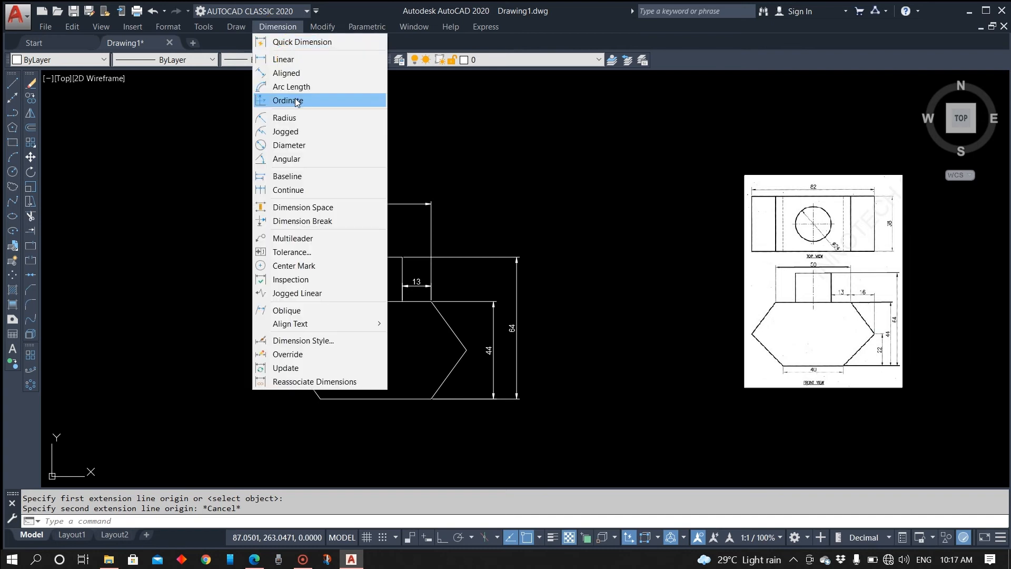
{"action": "left_click", "coordinate": [285, 59]}
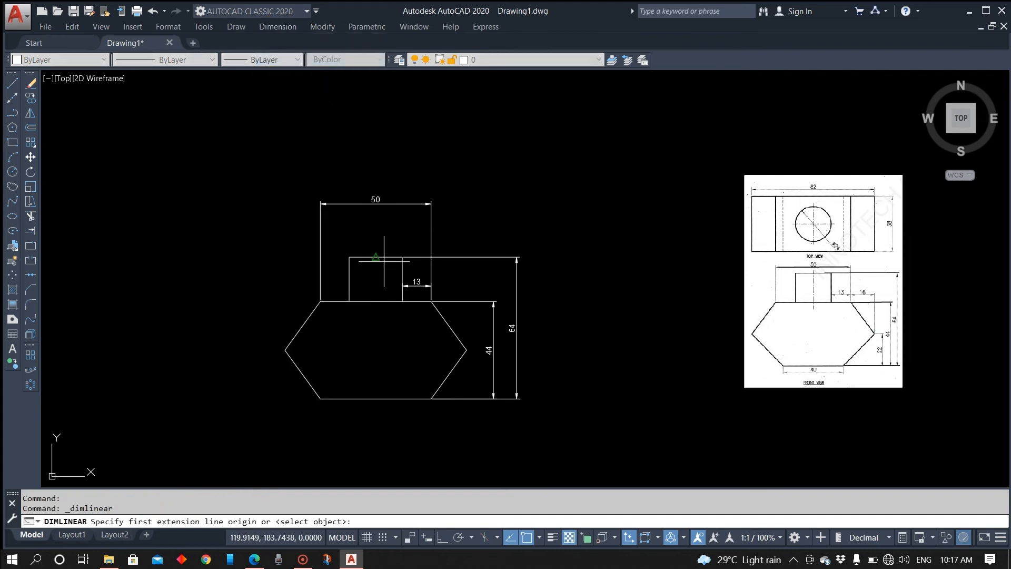
{"action": "left_click", "coordinate": [432, 302]}
{"action": "left_click", "coordinate": [467, 350]}
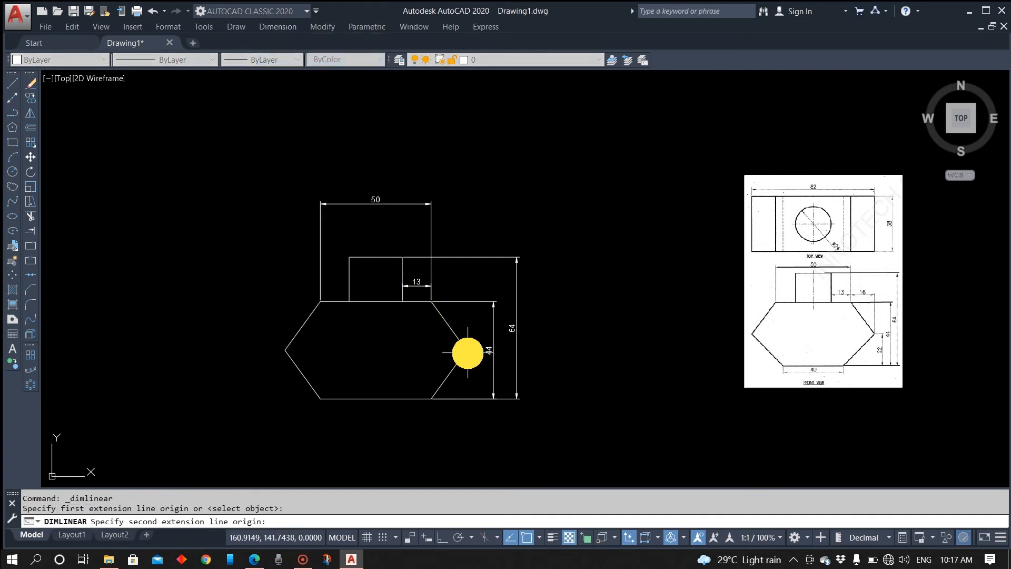
{"action": "left_click", "coordinate": [464, 286]}
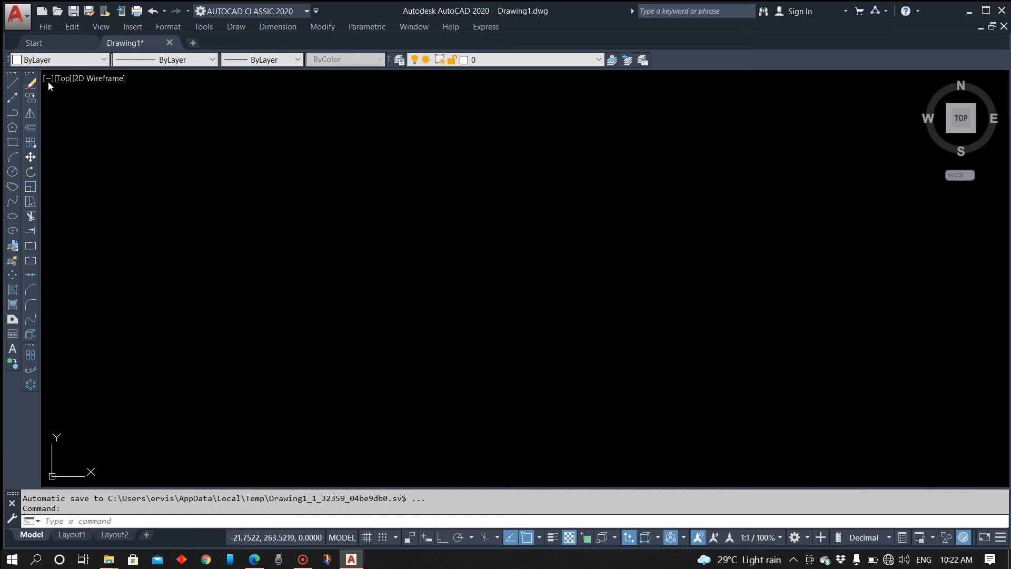
Draw a 50 by 50 square from four connected lines in the empty drawing area, with Ortho mode on
{"action": "left_click", "coordinate": [15, 86]}
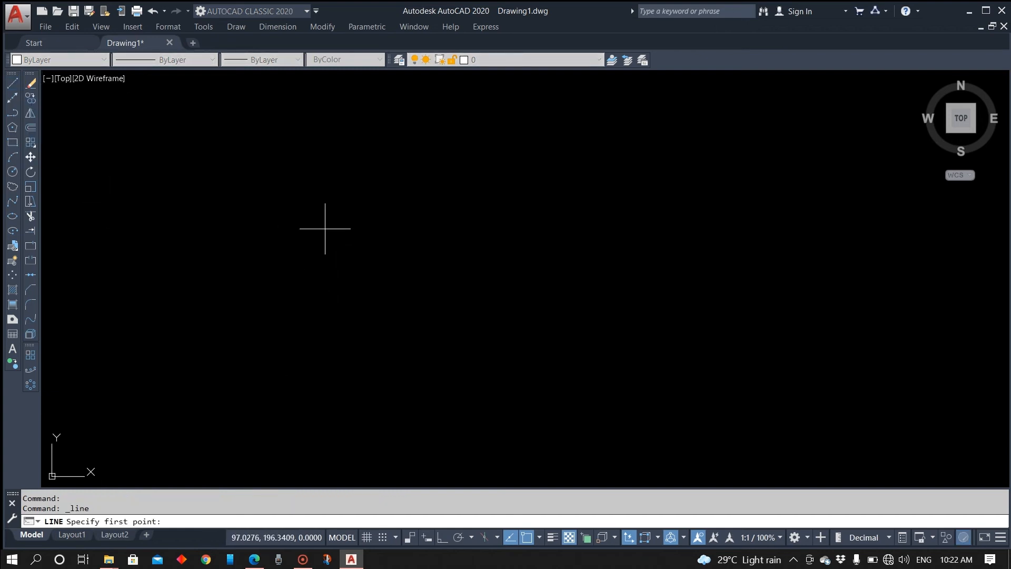
{"action": "left_click", "coordinate": [313, 352]}
{"action": "left_click", "coordinate": [442, 538]}
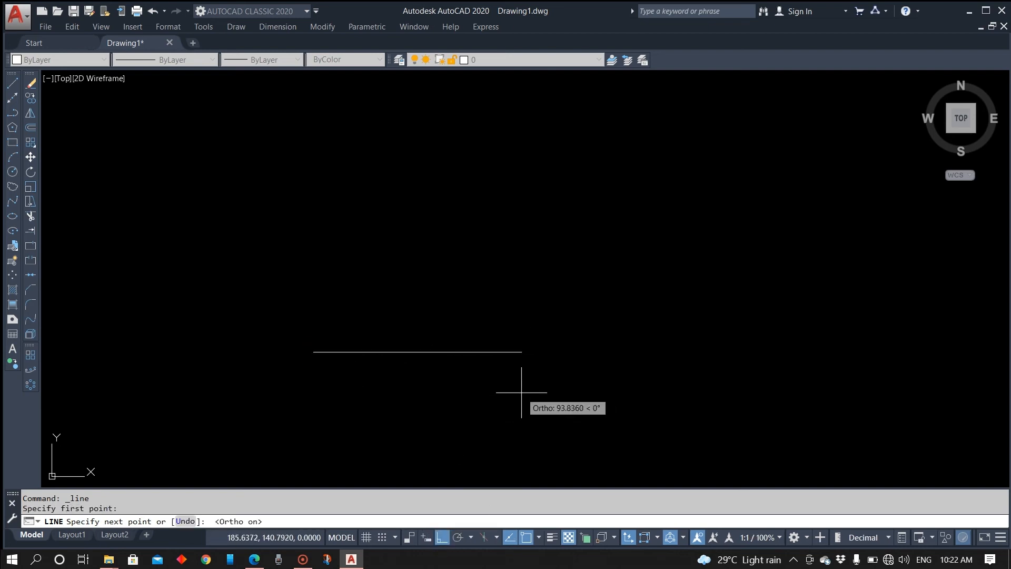
{"action": "key", "text": "Return"}
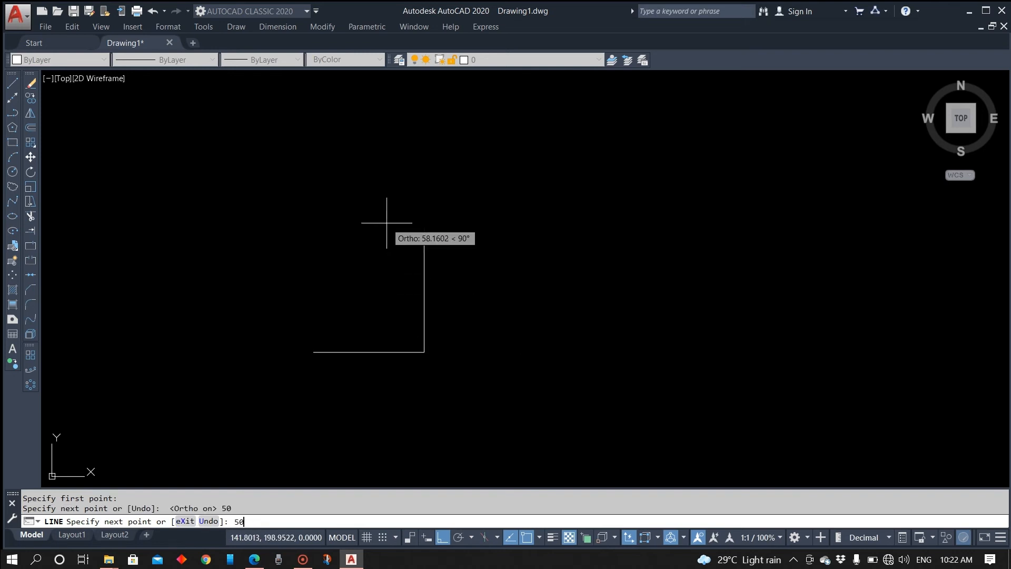
{"action": "type", "text": "50"}
{"action": "key", "text": "Return"}
{"action": "type", "text": "5"}
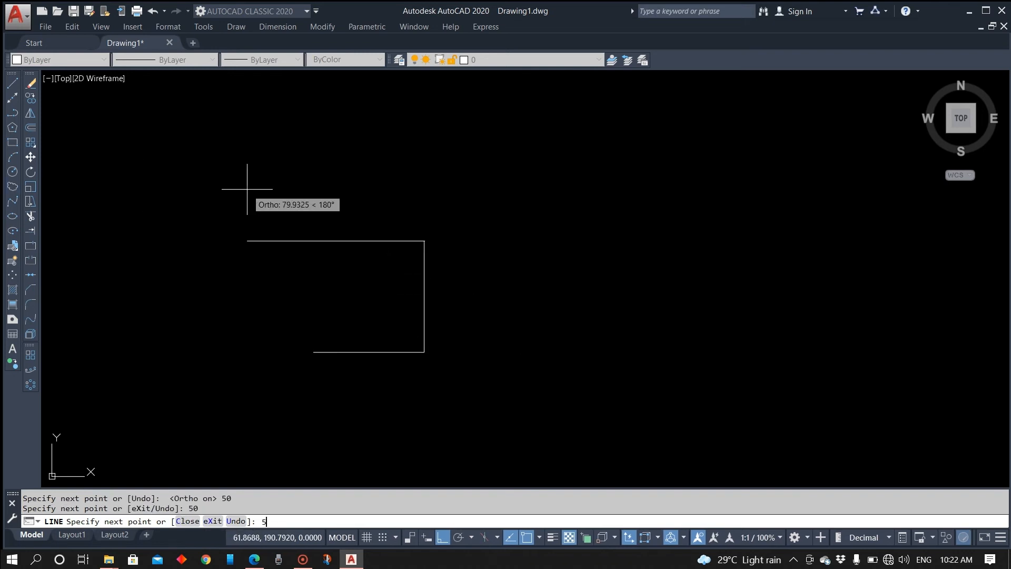
{"action": "type", "text": "0"}
{"action": "key", "text": "Return"}
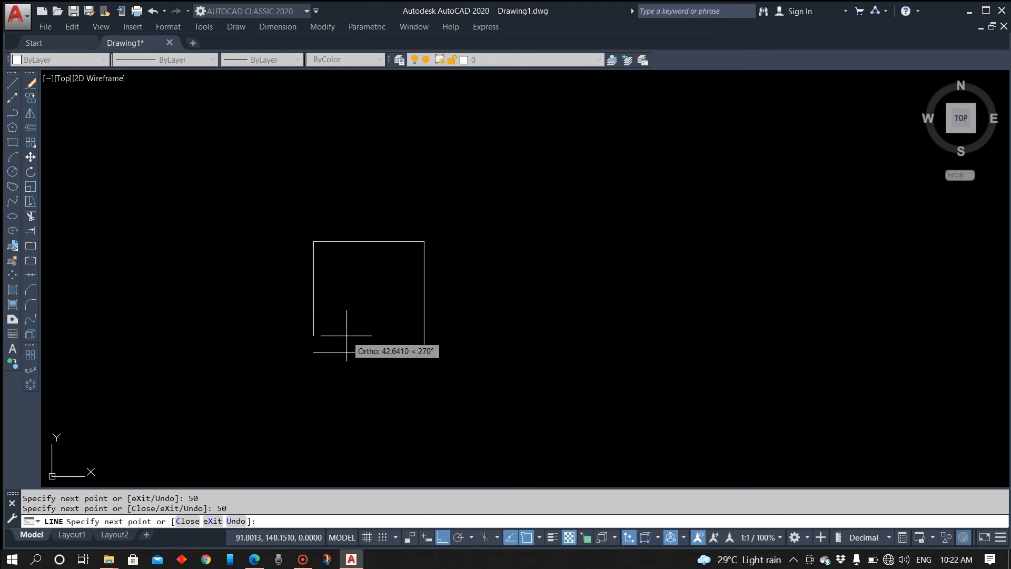
{"action": "type", "text": "50"}
{"action": "key", "text": "Return"}
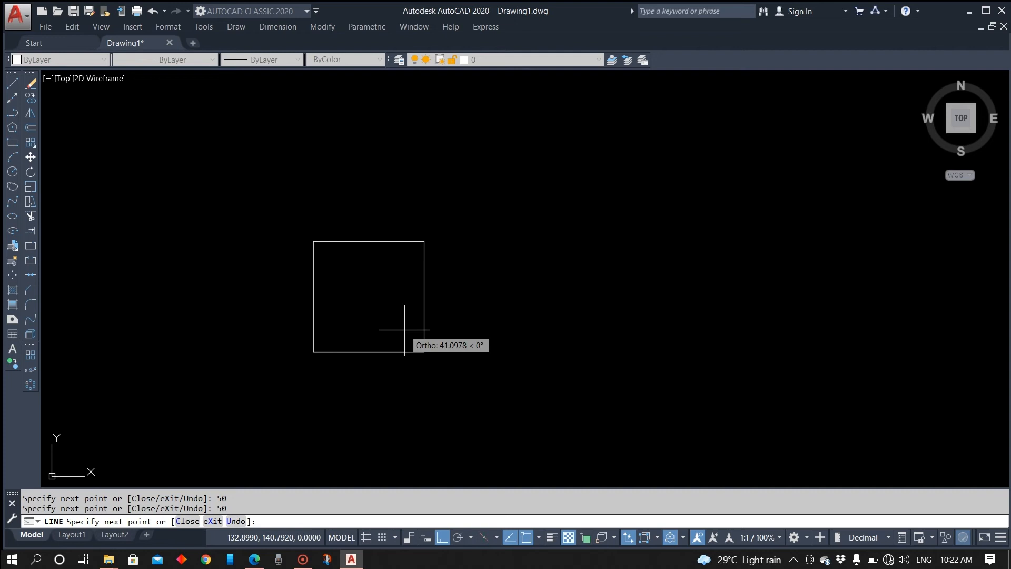
{"action": "key", "text": "Escape"}
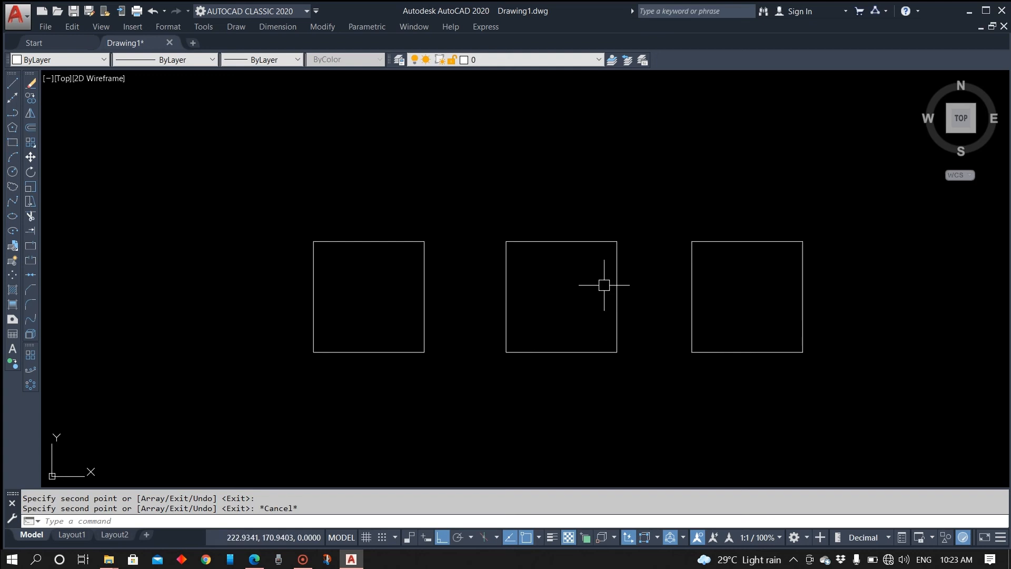
Fillet the upper right corner of the left square with a radius of 10
{"action": "middle_click_drag", "start_coordinate": [515, 379], "coordinate": [486, 380]}
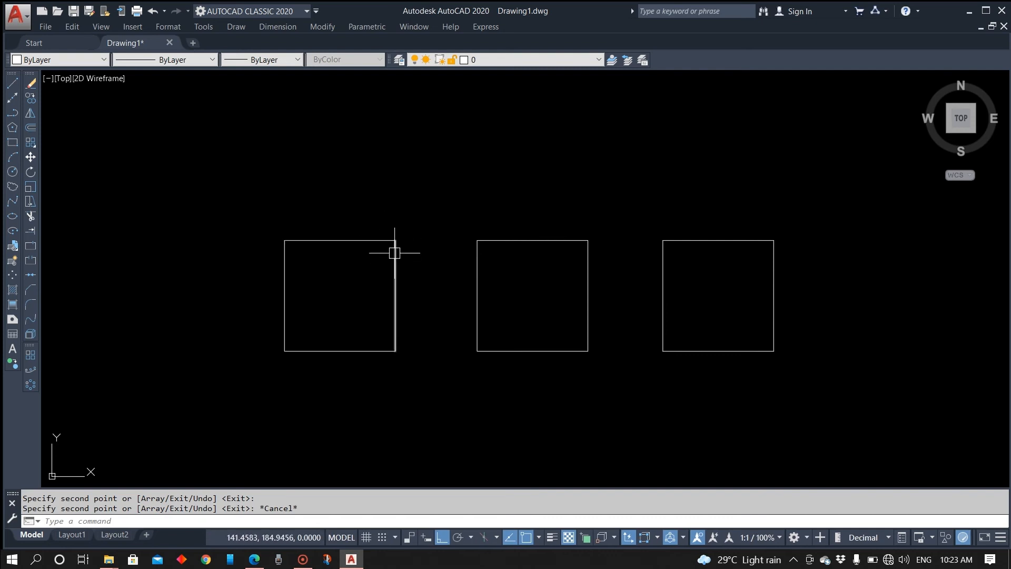
{"action": "left_click", "coordinate": [33, 306]}
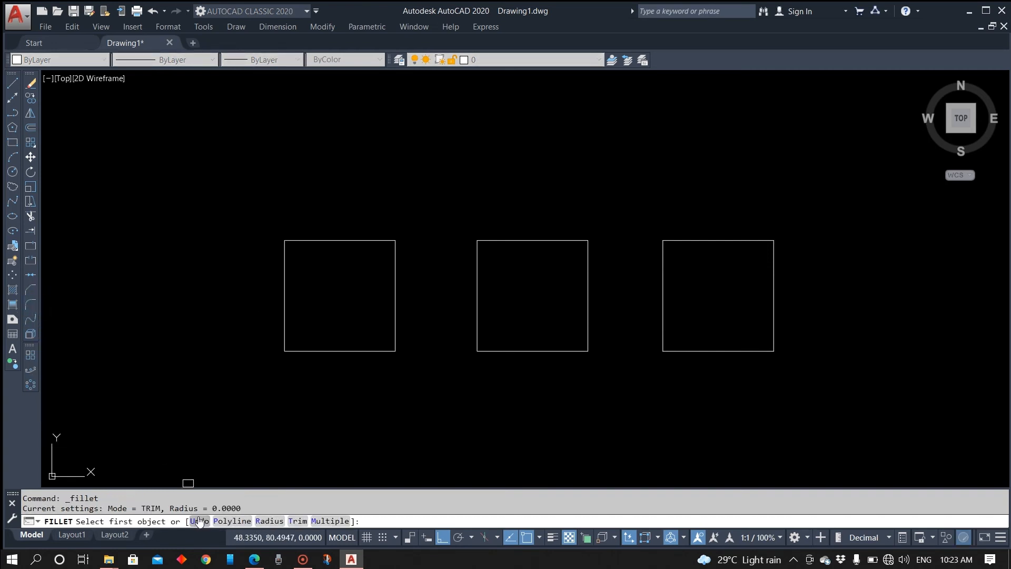
{"action": "left_click", "coordinate": [270, 521]}
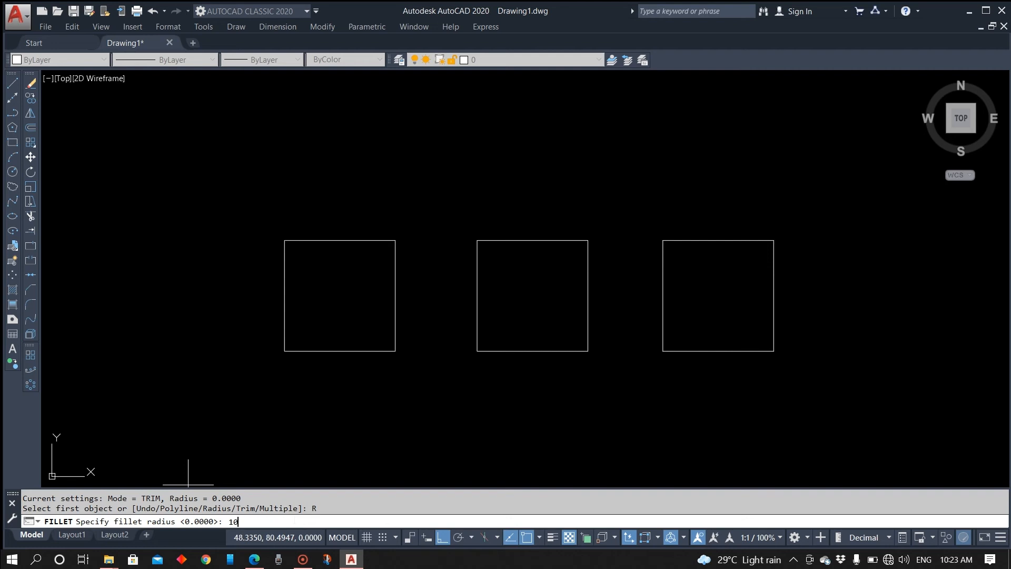
{"action": "key", "text": "Return"}
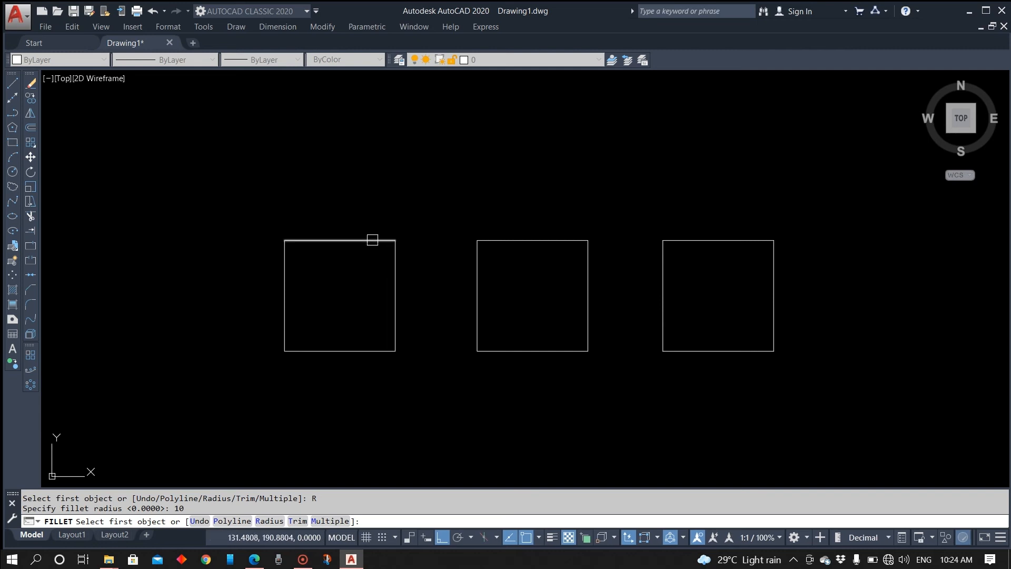
{"action": "left_click", "coordinate": [372, 239]}
{"action": "left_click", "coordinate": [391, 275]}
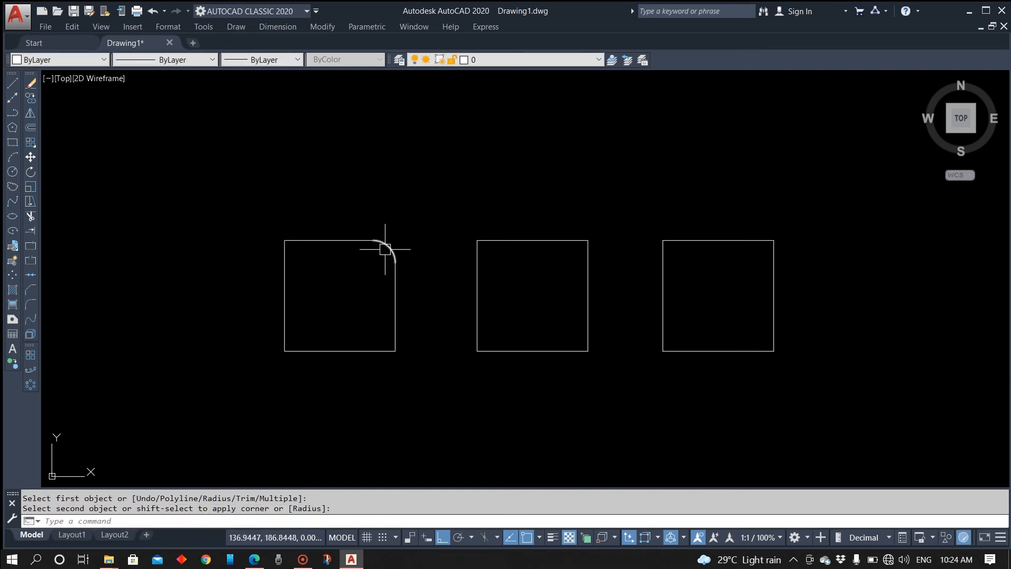
Add a radius dimension to the left square's rounded corner, placing the text outside above the arc
{"action": "left_click", "coordinate": [278, 26]}
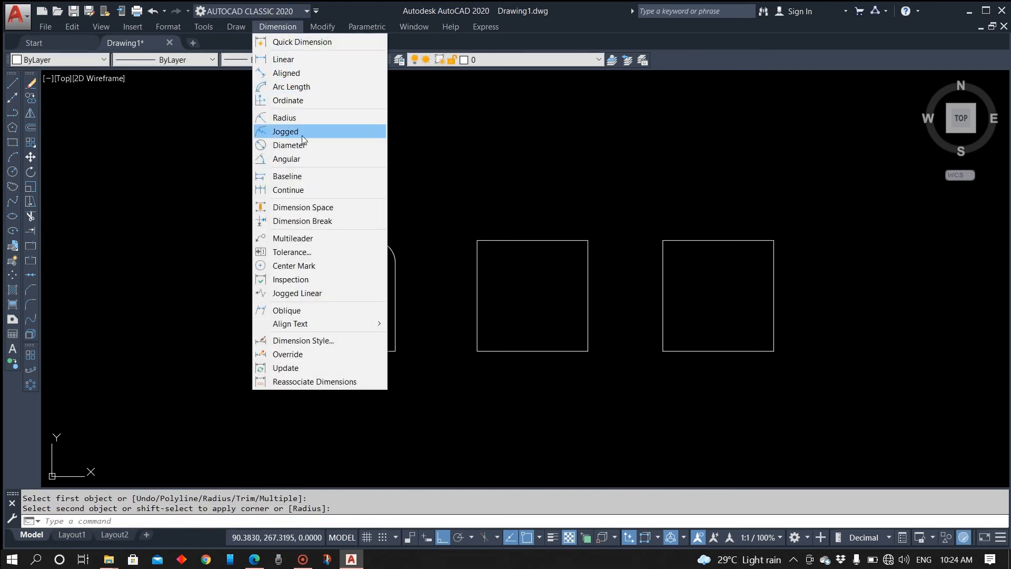
{"action": "left_click", "coordinate": [298, 118]}
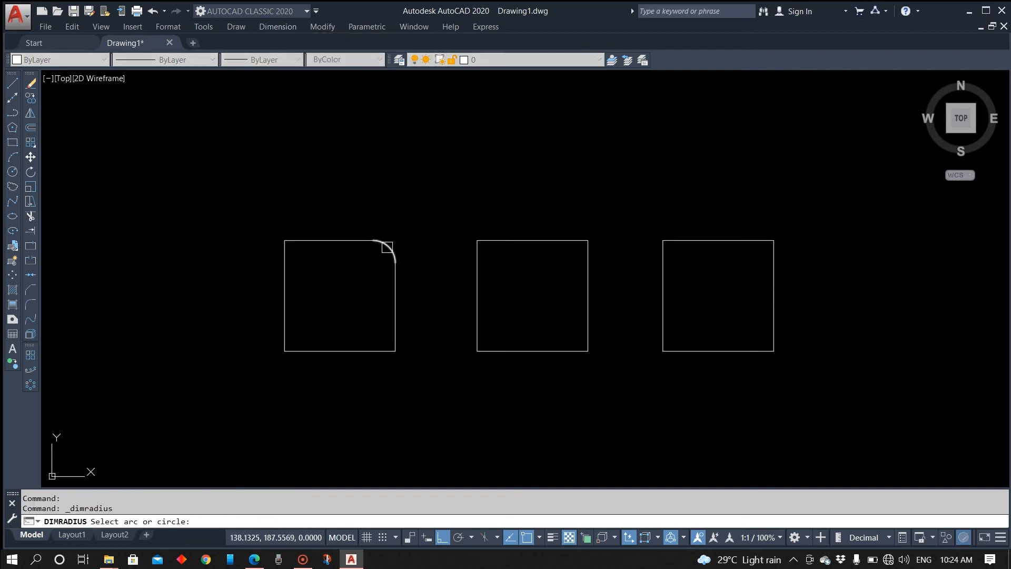
{"action": "left_click", "coordinate": [390, 246]}
{"action": "left_click", "coordinate": [407, 211]}
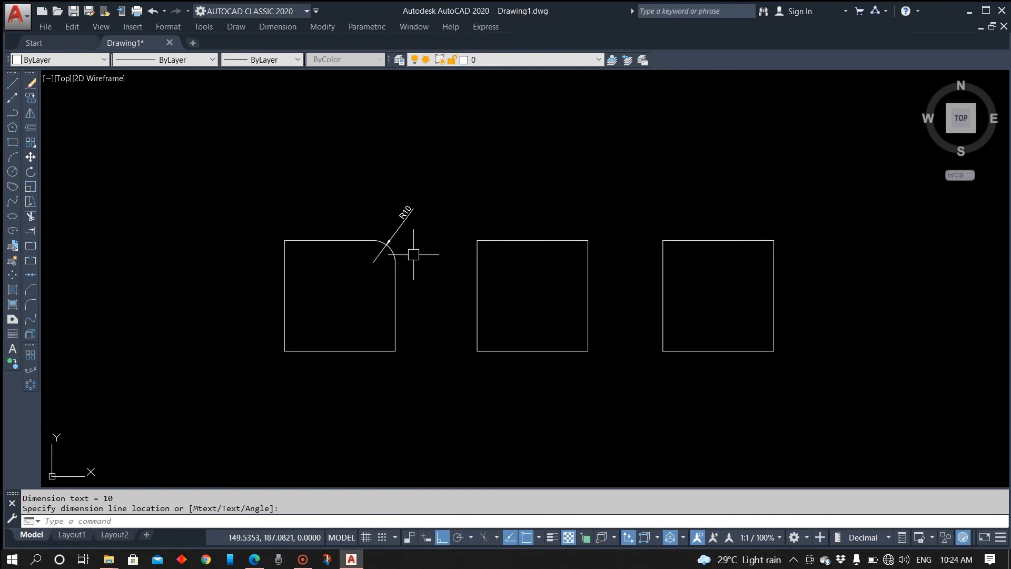
Fillet all four corners of the middle square with a radius of 20, using the Multiple option
{"action": "left_click", "coordinate": [32, 305]}
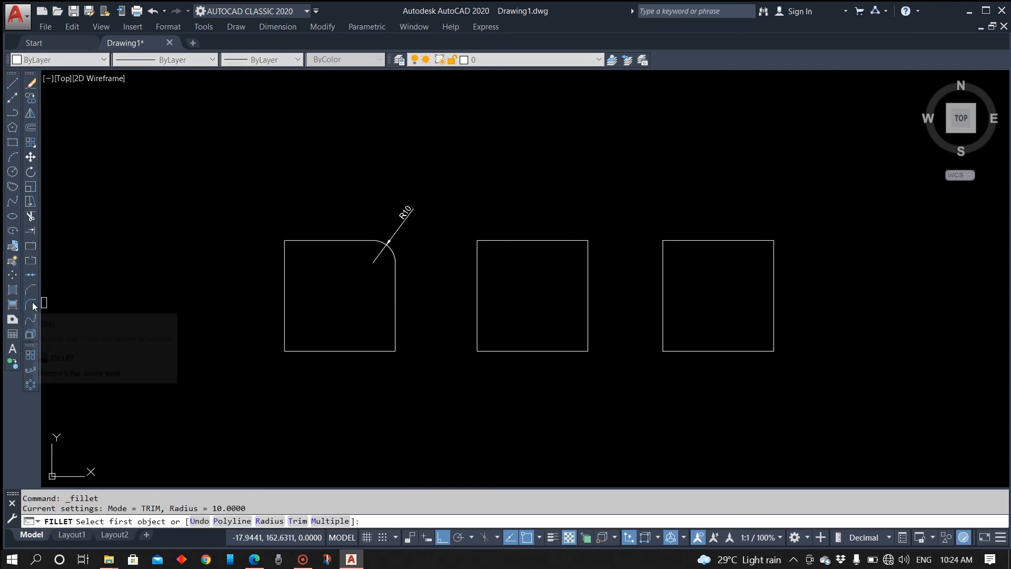
{"action": "left_click", "coordinate": [268, 521]}
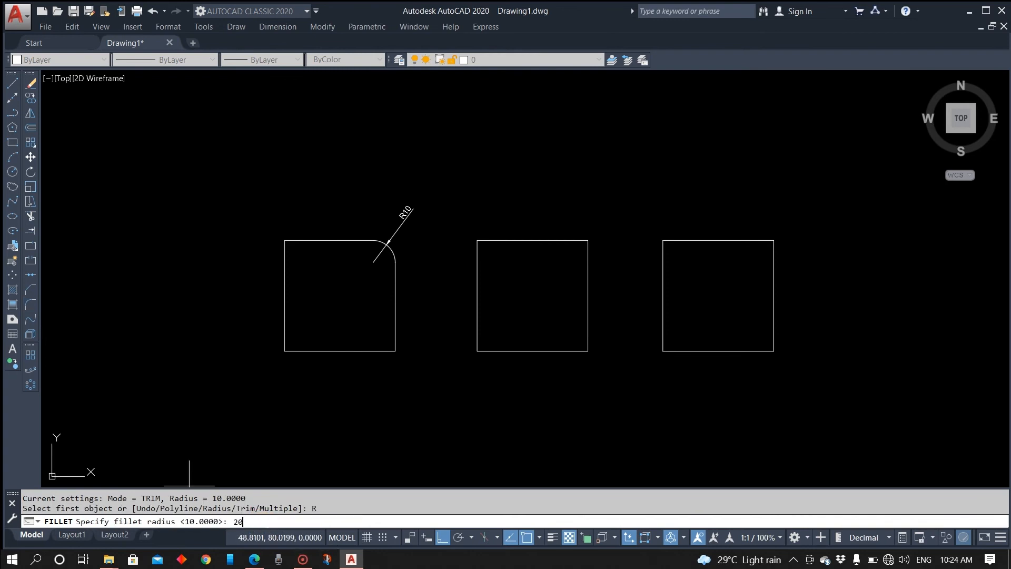
{"action": "key", "text": "Return"}
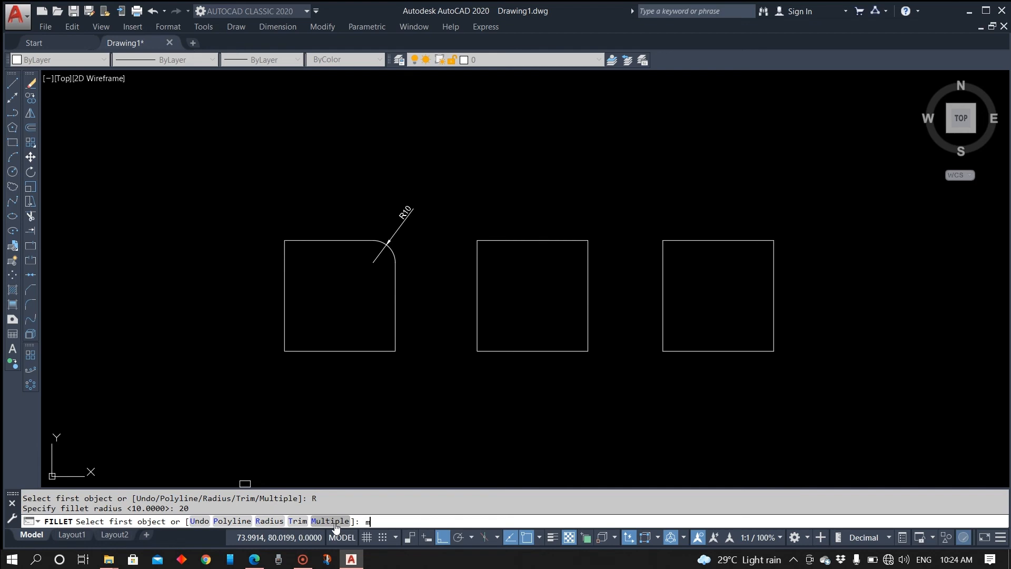
{"action": "key", "text": "Return"}
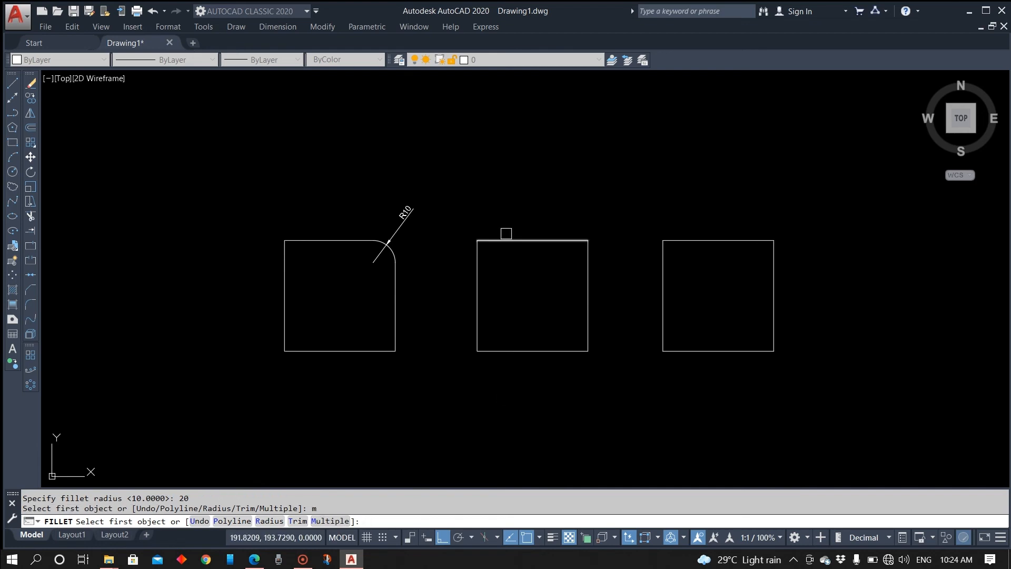
{"action": "left_click", "coordinate": [490, 239]}
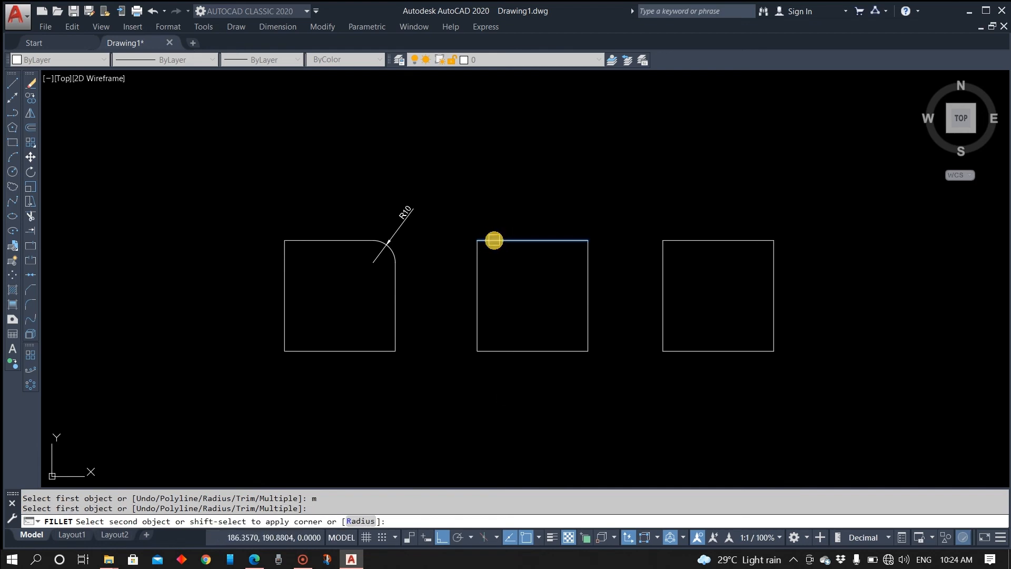
{"action": "left_click", "coordinate": [480, 259]}
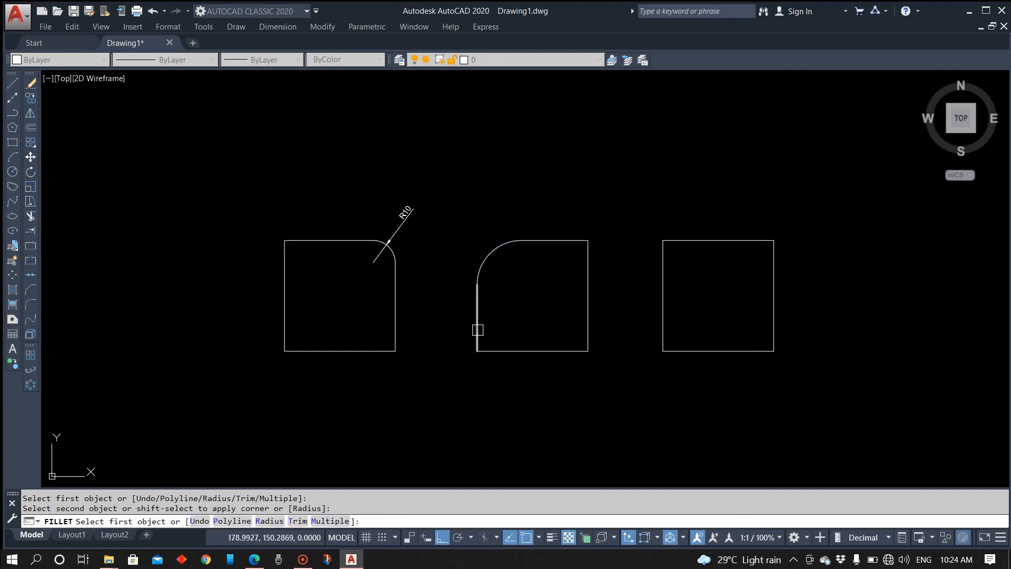
{"action": "left_click", "coordinate": [477, 331]}
{"action": "left_click", "coordinate": [544, 351]}
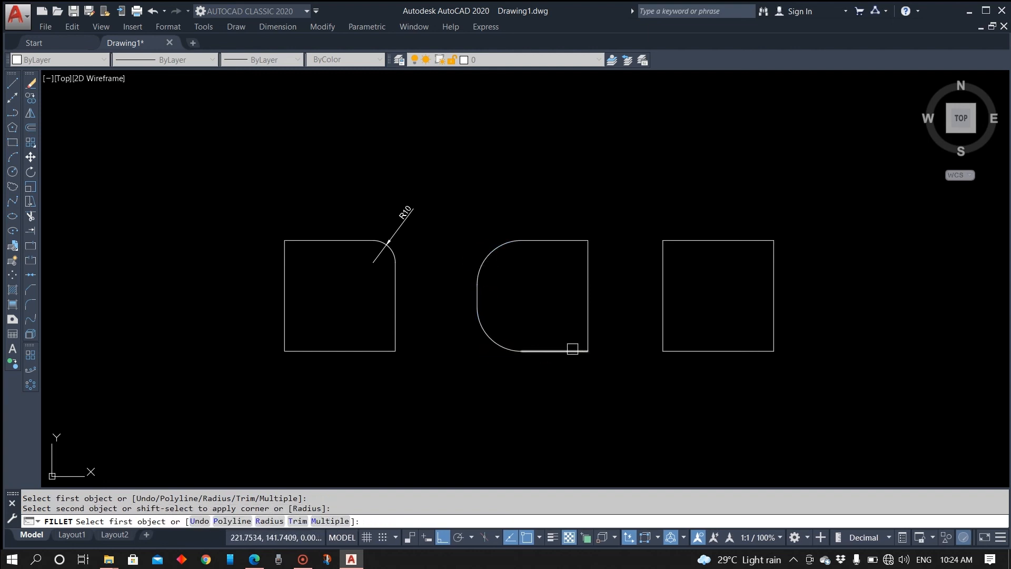
{"action": "left_click", "coordinate": [574, 351]}
{"action": "left_click", "coordinate": [588, 324]}
{"action": "left_click", "coordinate": [588, 273]}
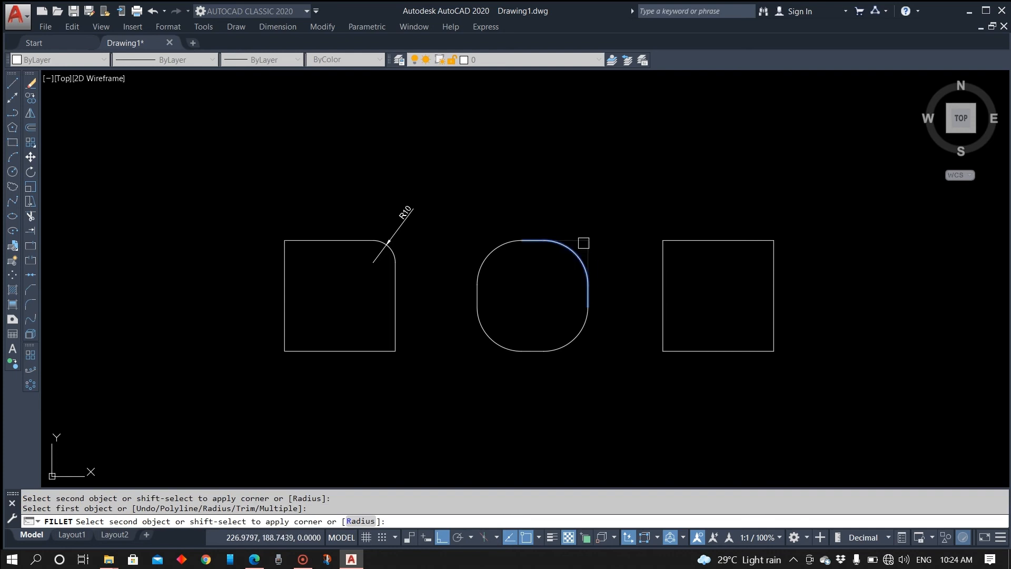
{"action": "left_click", "coordinate": [568, 241]}
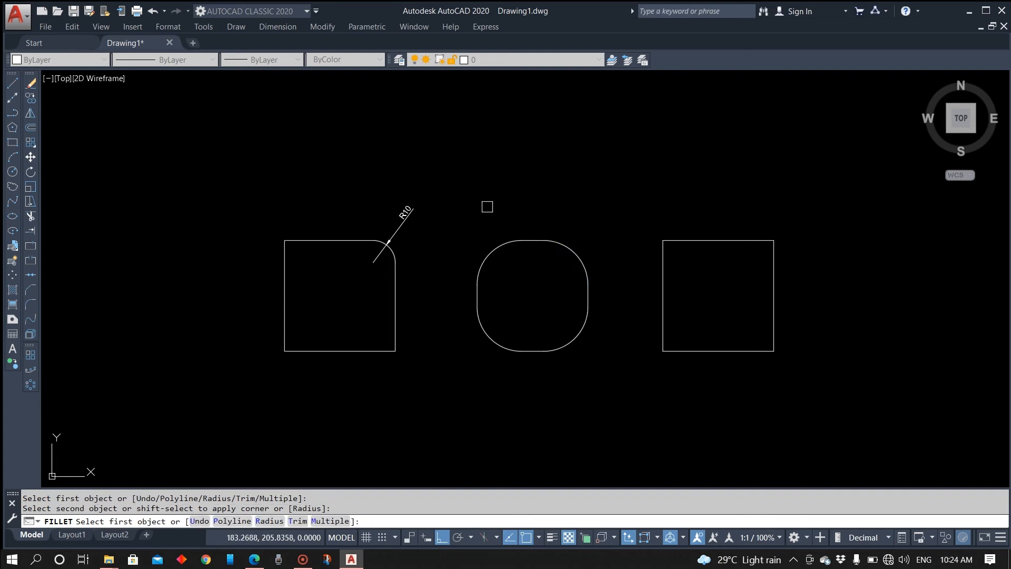
{"action": "middle_click_drag", "start_coordinate": [540, 295], "coordinate": [451, 309]}
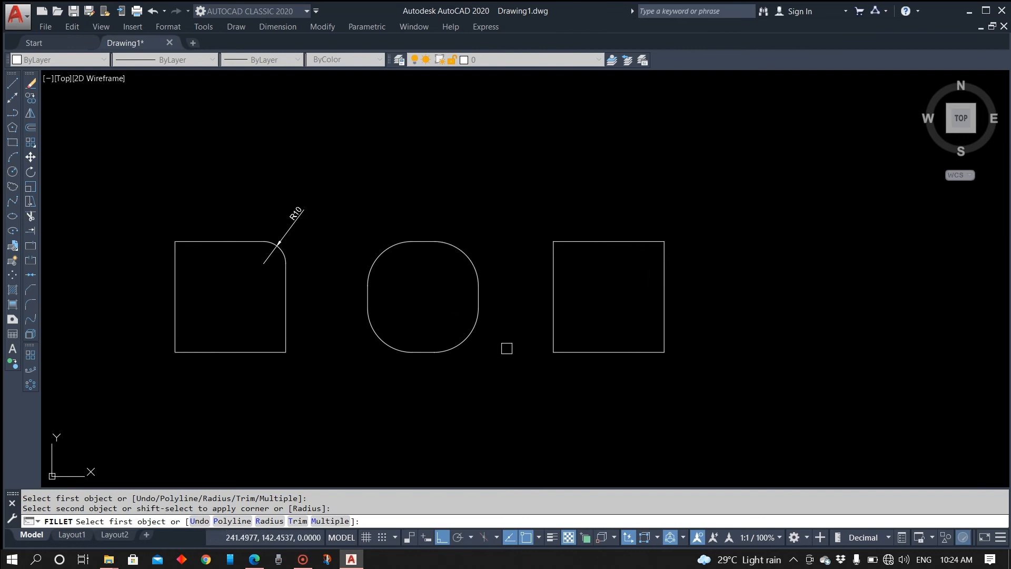
Fillet the upper left corner of the right square with a radius of 5, using the No trim option
{"action": "key", "text": "Escape"}
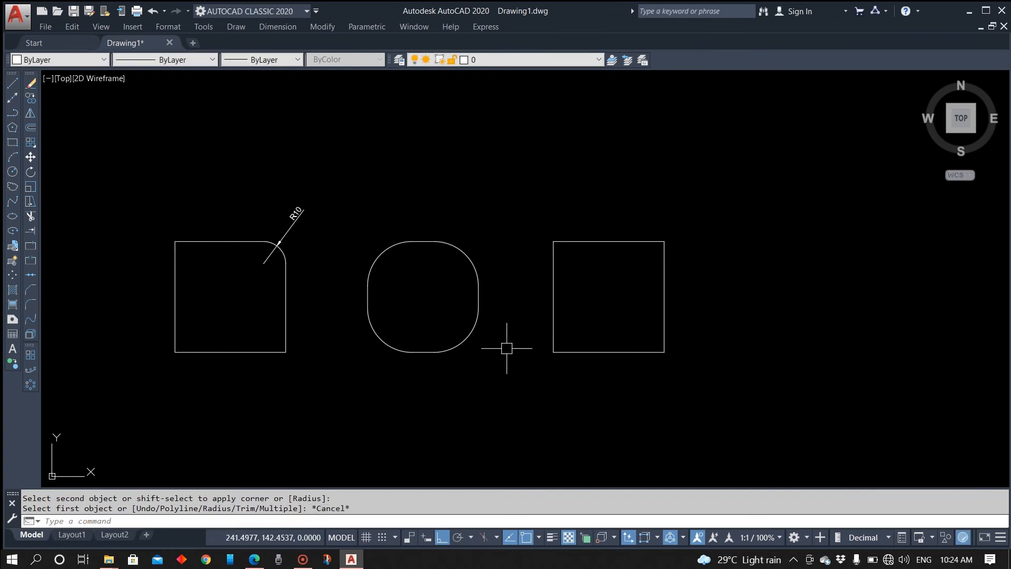
{"action": "left_click", "coordinate": [34, 304]}
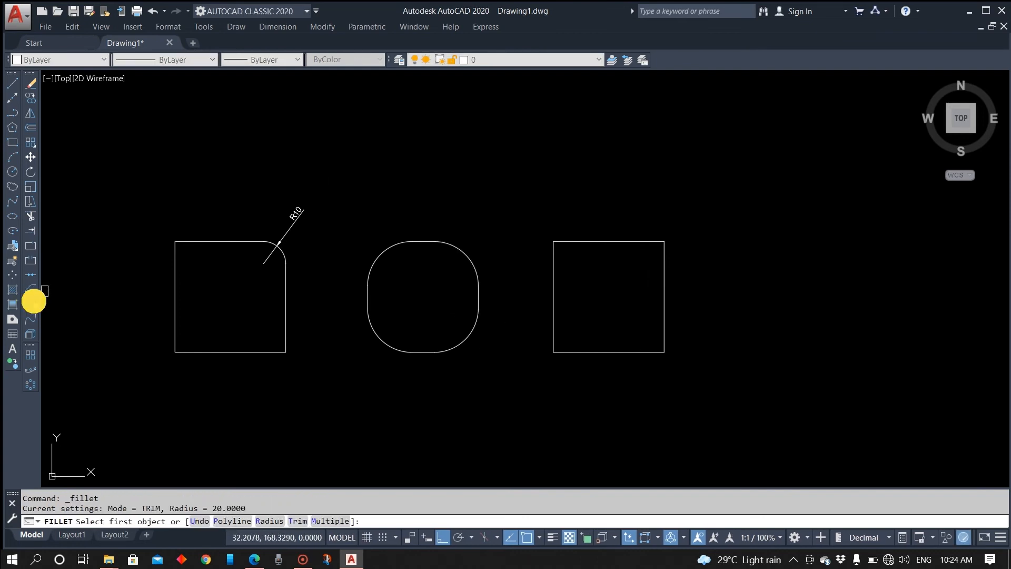
{"action": "left_click", "coordinate": [269, 521]}
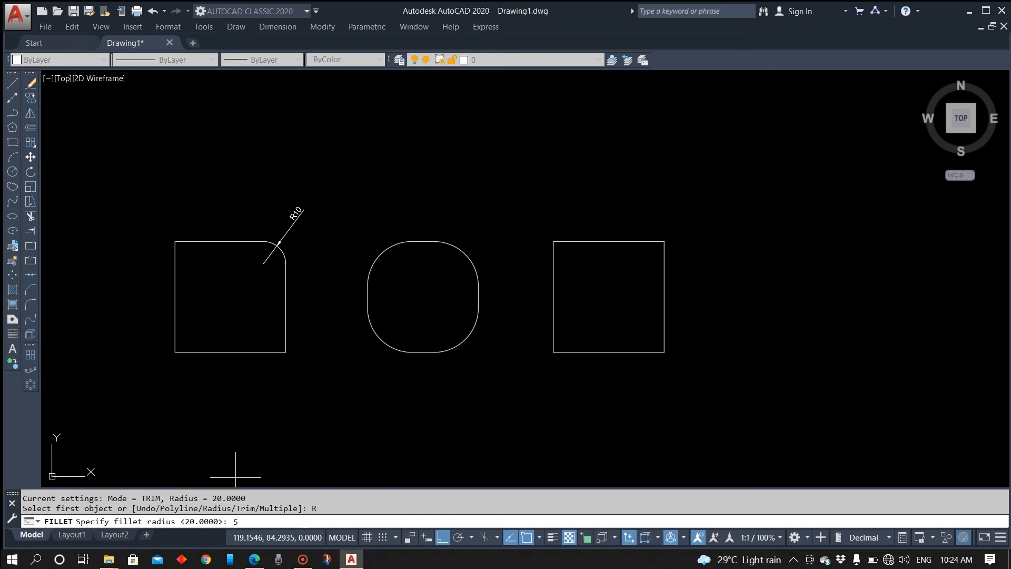
{"action": "key", "text": "Return"}
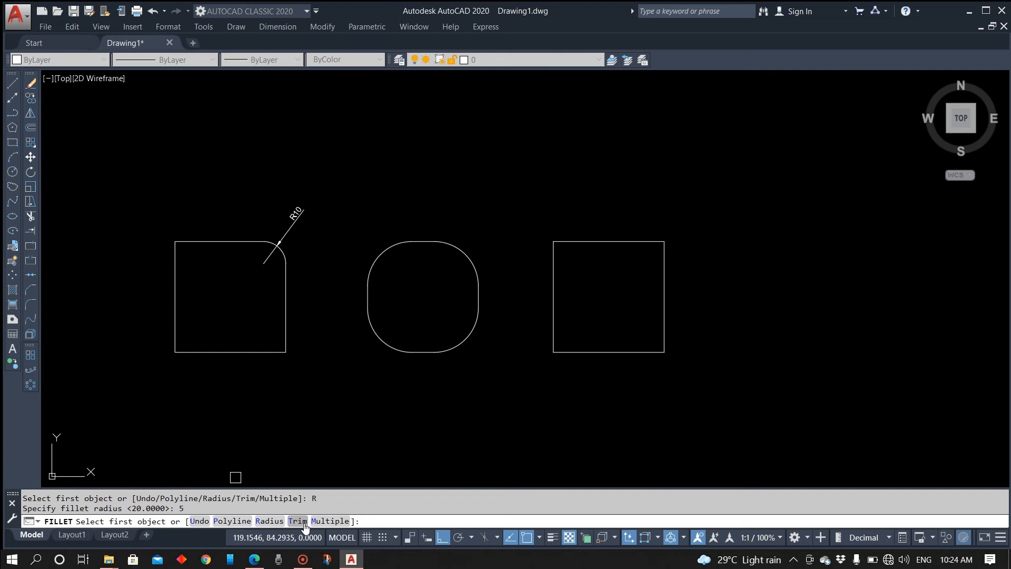
{"action": "left_click", "coordinate": [299, 521]}
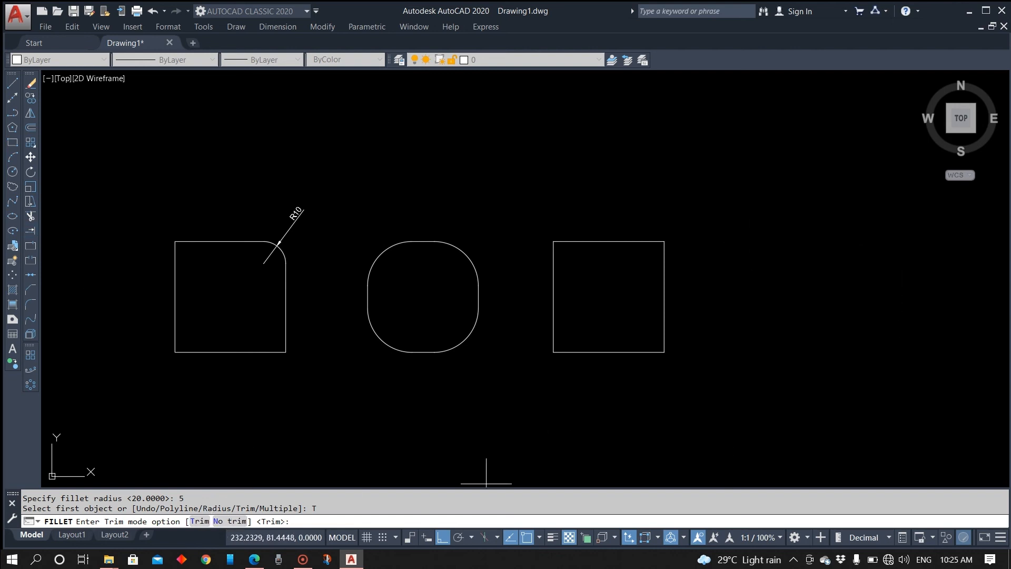
{"action": "left_click", "coordinate": [229, 521]}
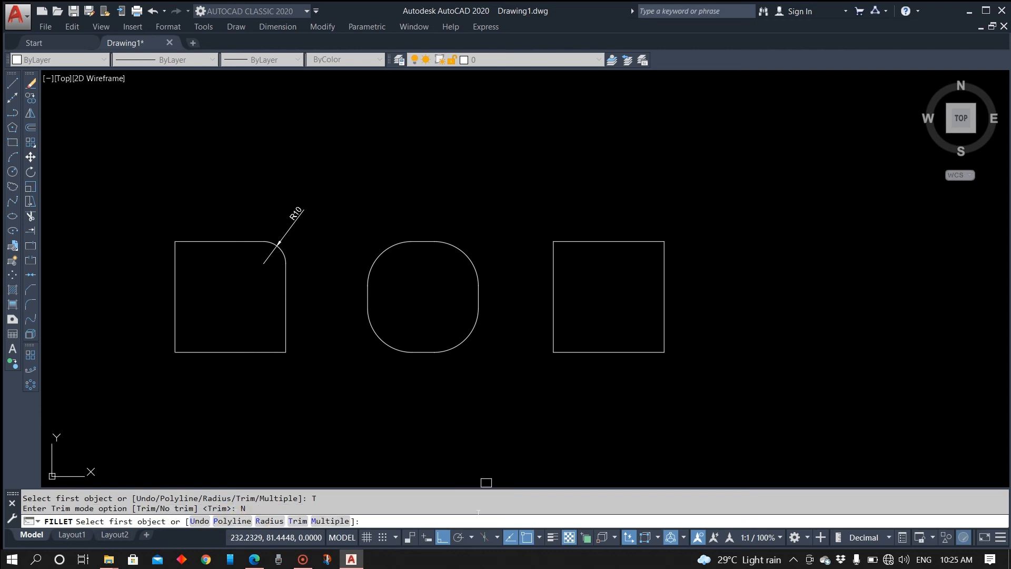
{"action": "left_click", "coordinate": [553, 269]}
{"action": "left_click", "coordinate": [569, 242]}
Trim the two leftover line ends outside the fillet arc at the right square's upper left corner
{"action": "scroll", "coordinate": [565, 244], "scroll_direction": "up", "scroll_amount": 5}
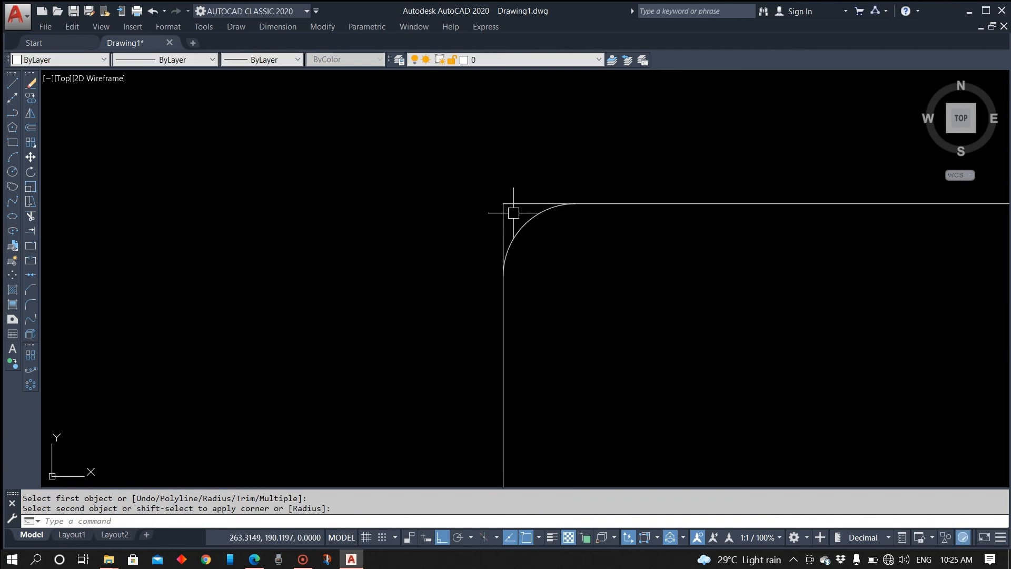
{"action": "scroll", "coordinate": [528, 217], "scroll_direction": "down", "scroll_amount": 2}
{"action": "type", "text": "tr"}
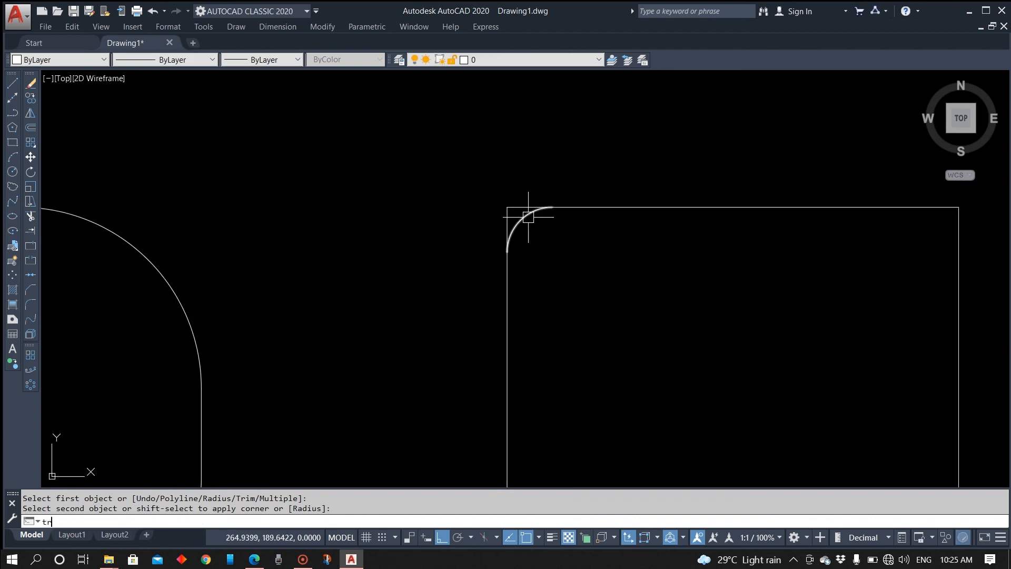
{"action": "key", "text": "Return"}
{"action": "key", "text": "Return"}
{"action": "left_click", "coordinate": [522, 207]}
{"action": "left_click", "coordinate": [507, 219]}
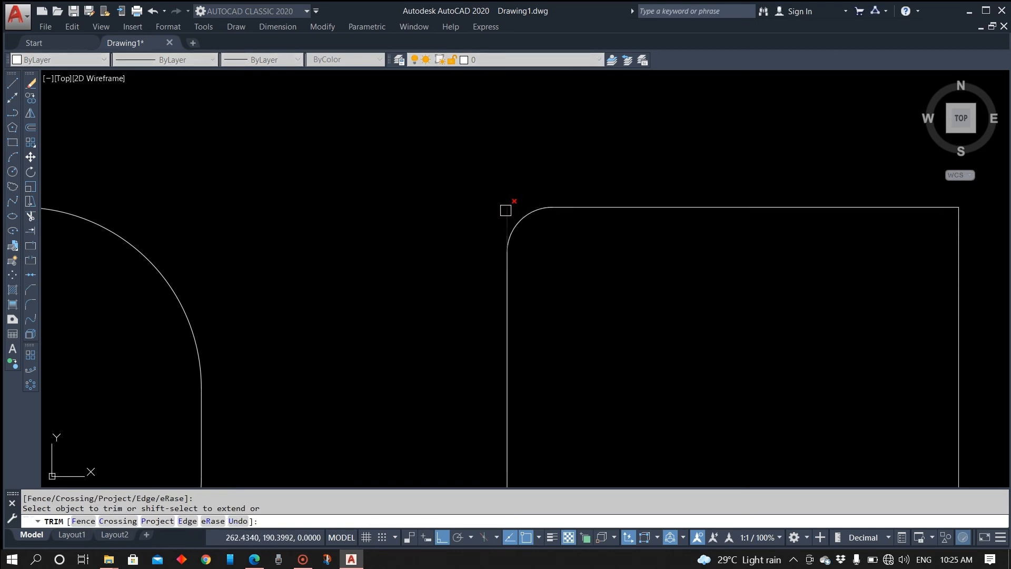
{"action": "left_click", "coordinate": [508, 298]}
Fillet the right square's three remaining corners with a radius of 10, with Fillet set back to Trim mode
{"action": "middle_click_drag", "start_coordinate": [553, 288], "coordinate": [486, 264]}
{"action": "scroll", "coordinate": [438, 350], "scroll_direction": "down", "scroll_amount": 2}
{"action": "middle_click_drag", "start_coordinate": [557, 388], "coordinate": [513, 354]}
{"action": "left_click", "coordinate": [30, 304]}
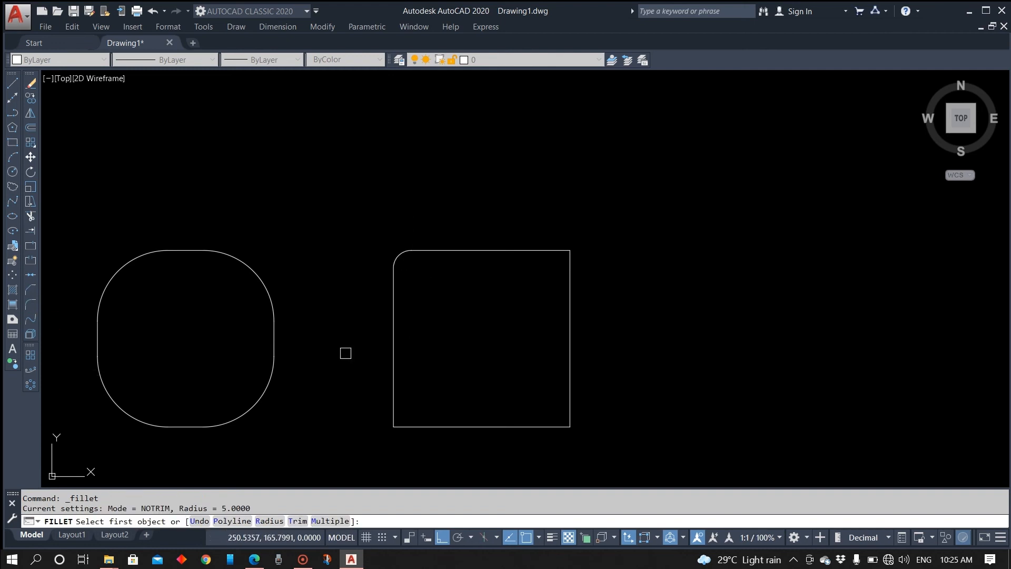
{"action": "left_click", "coordinate": [297, 521]}
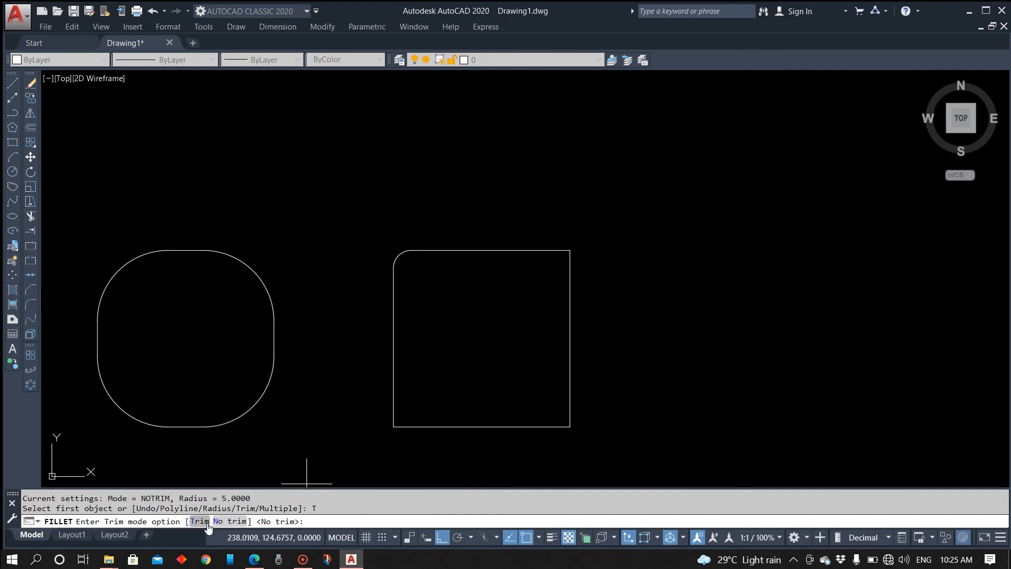
{"action": "left_click", "coordinate": [200, 522]}
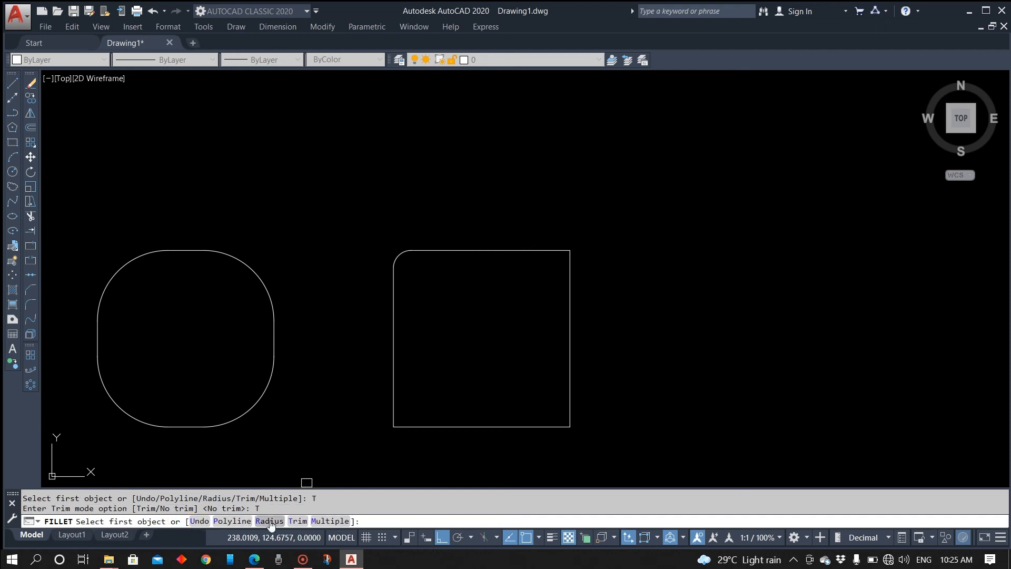
{"action": "left_click", "coordinate": [269, 521]}
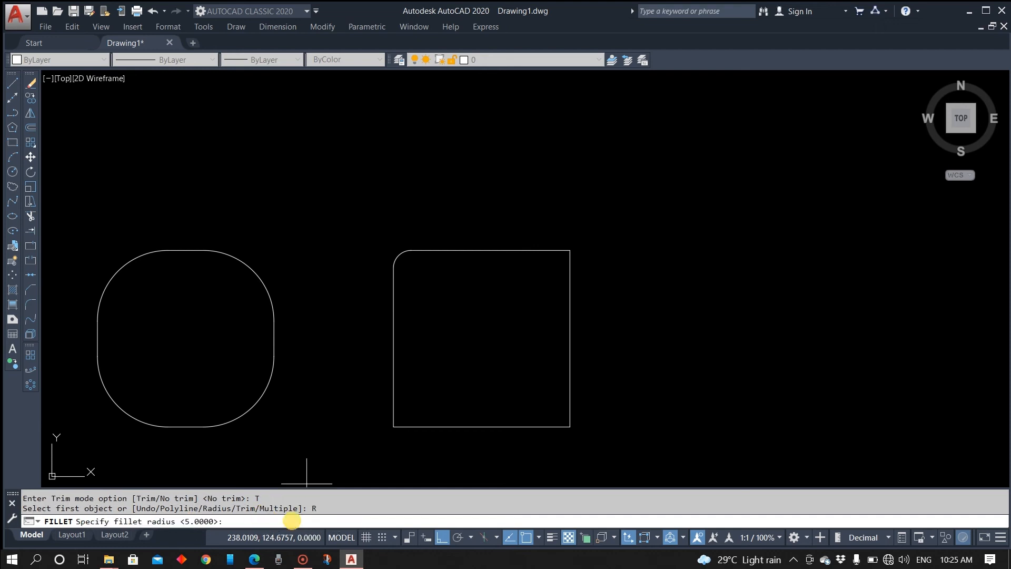
{"action": "type", "text": "10"}
{"action": "key", "text": "Return"}
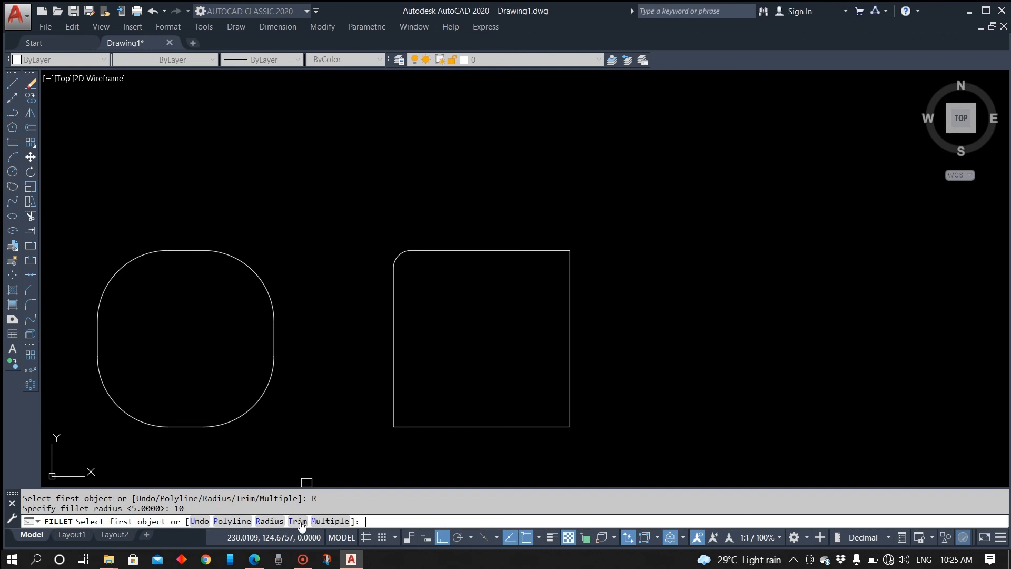
{"action": "left_click", "coordinate": [549, 251]}
{"action": "left_click", "coordinate": [569, 386]}
{"action": "left_click", "coordinate": [569, 392]}
{"action": "left_click", "coordinate": [548, 426]}
{"action": "left_click", "coordinate": [433, 425]}
{"action": "left_click", "coordinate": [393, 399]}
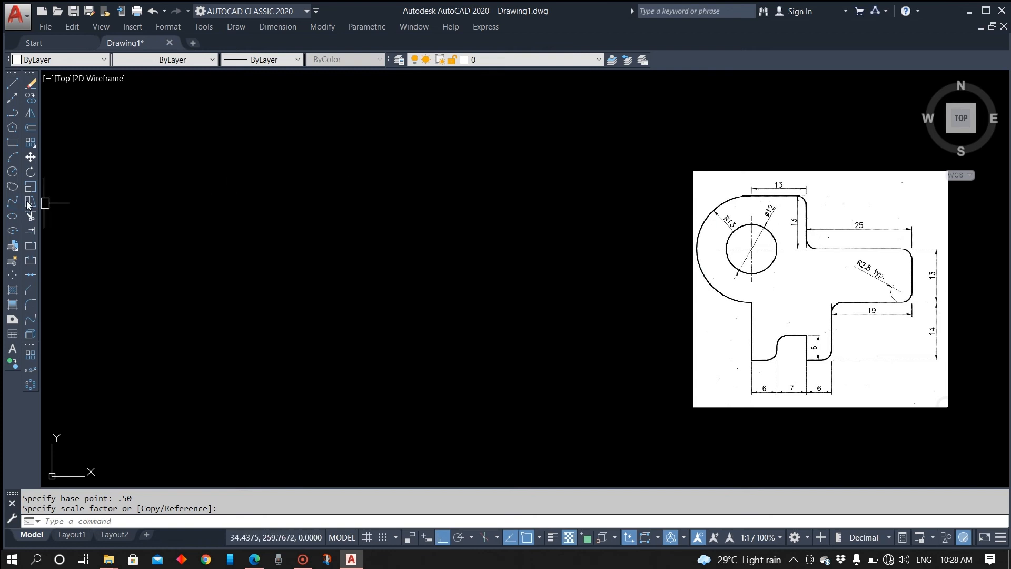
Draw two concentric circles with radii of 6 and 13 in the empty area left of the reference drawing
{"action": "left_click", "coordinate": [13, 173]}
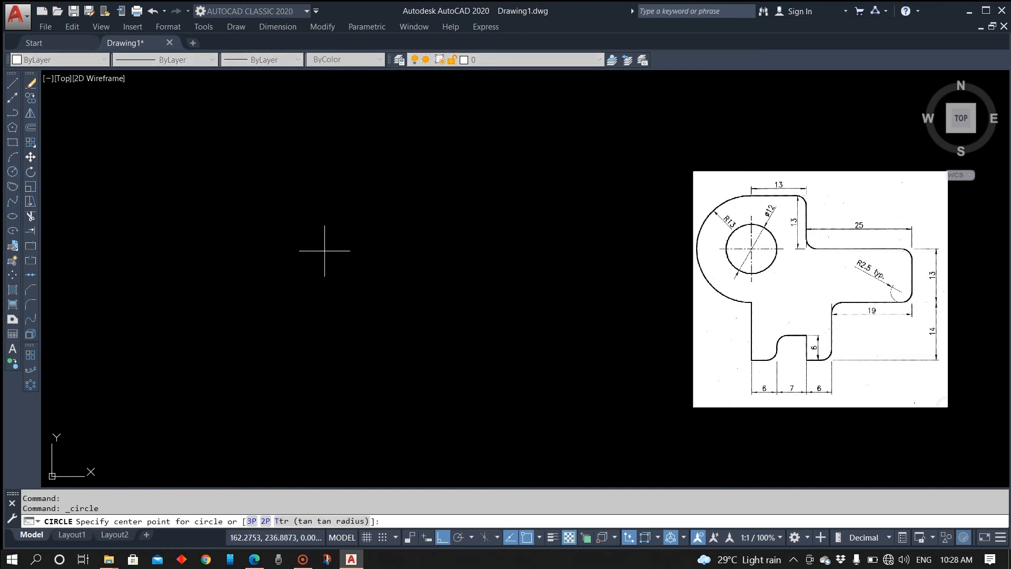
{"action": "left_click", "coordinate": [204, 232]}
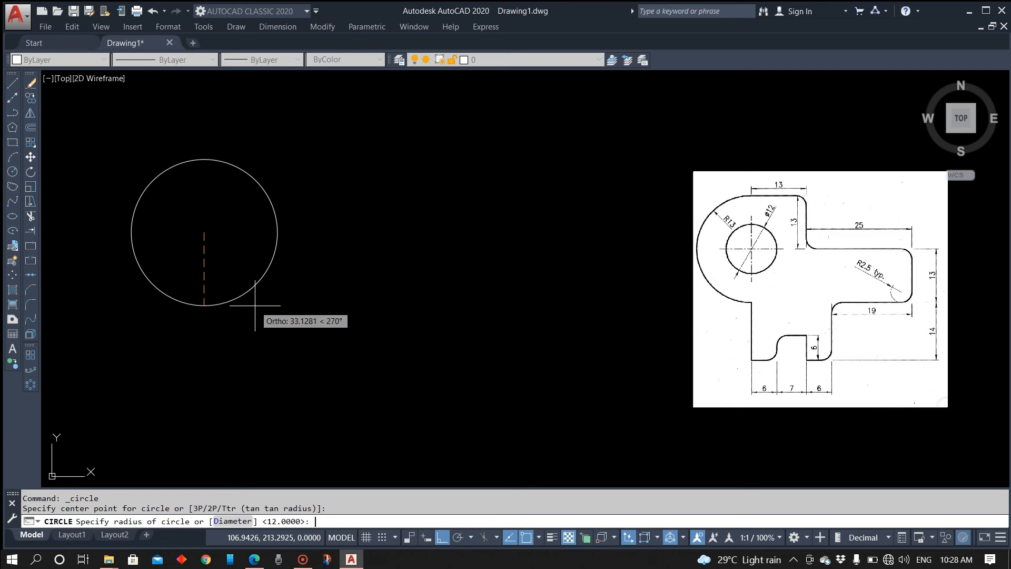
{"action": "key", "text": "Return"}
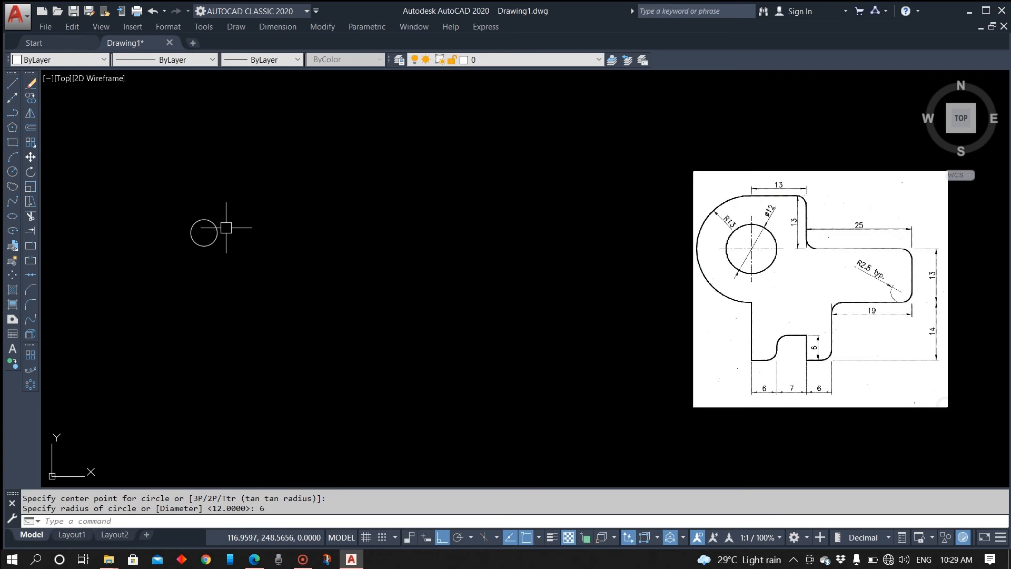
{"action": "left_click", "coordinate": [12, 173]}
{"action": "left_click", "coordinate": [204, 232]}
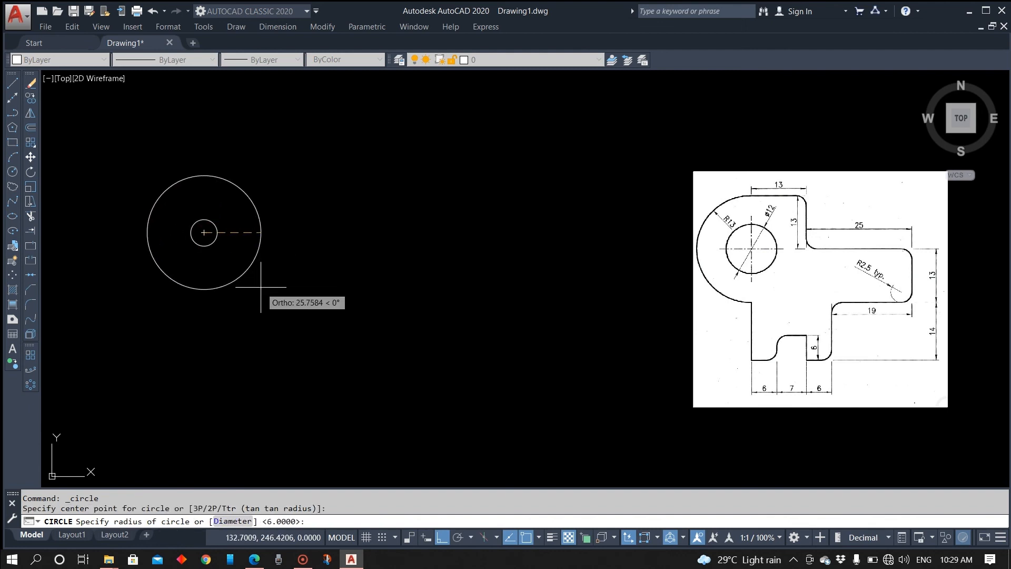
{"action": "type", "text": "13"}
{"action": "key", "text": "Return"}
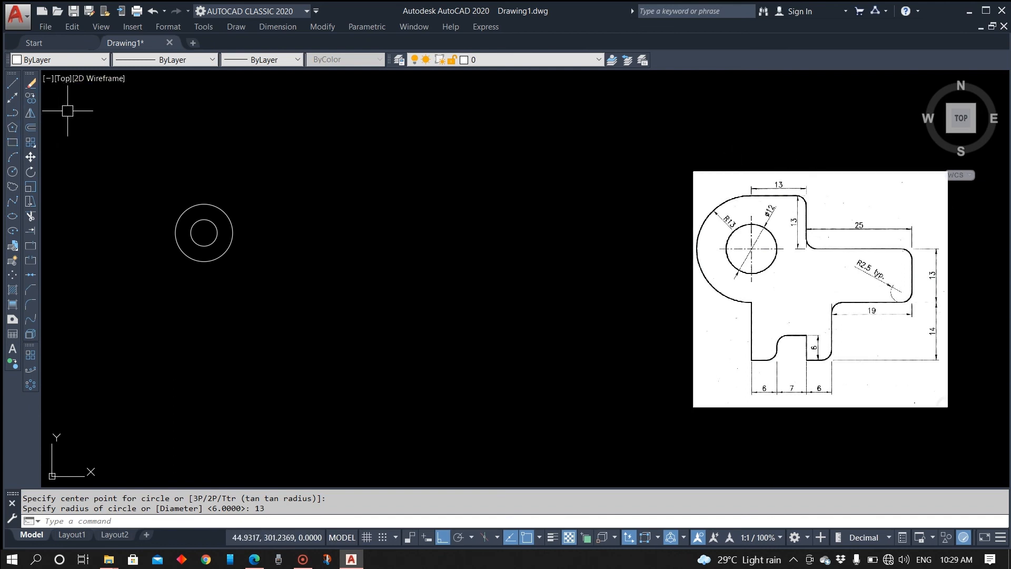
Start the outline at the outer circle's top quadrant with connected lines 13 right, 13 down and 25 right
{"action": "left_click", "coordinate": [12, 85]}
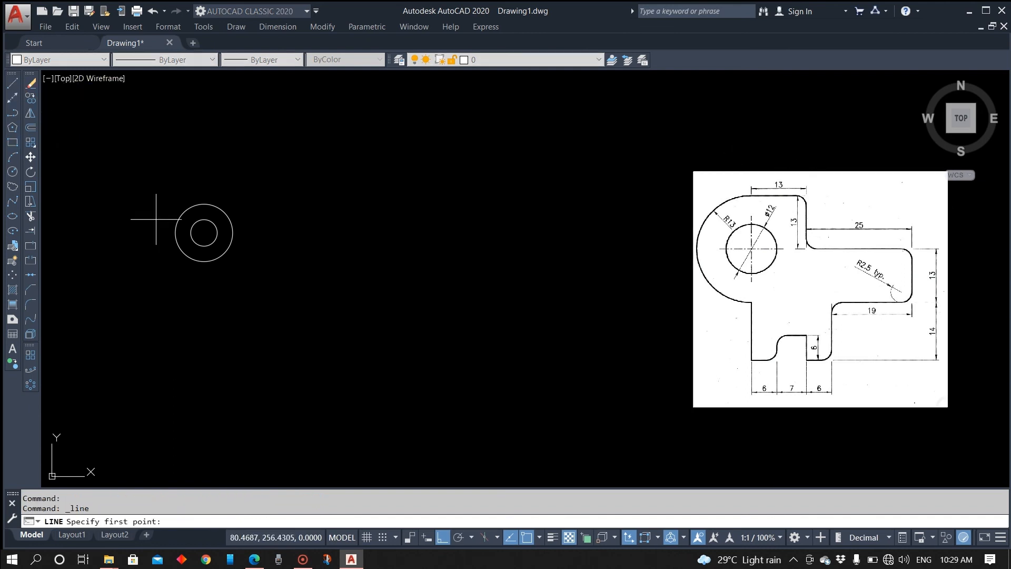
{"action": "left_click", "coordinate": [203, 204]}
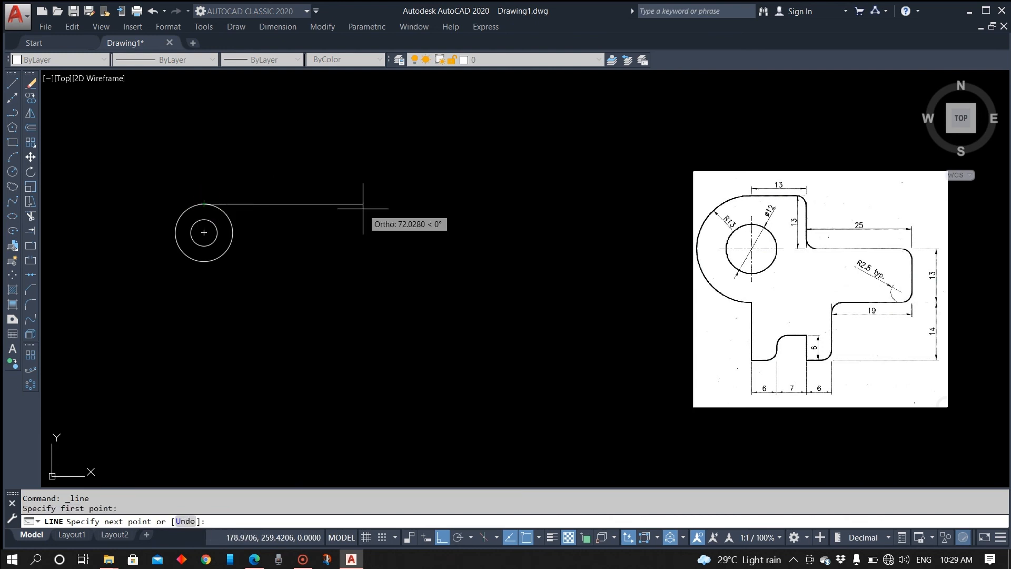
{"action": "key", "text": "Return"}
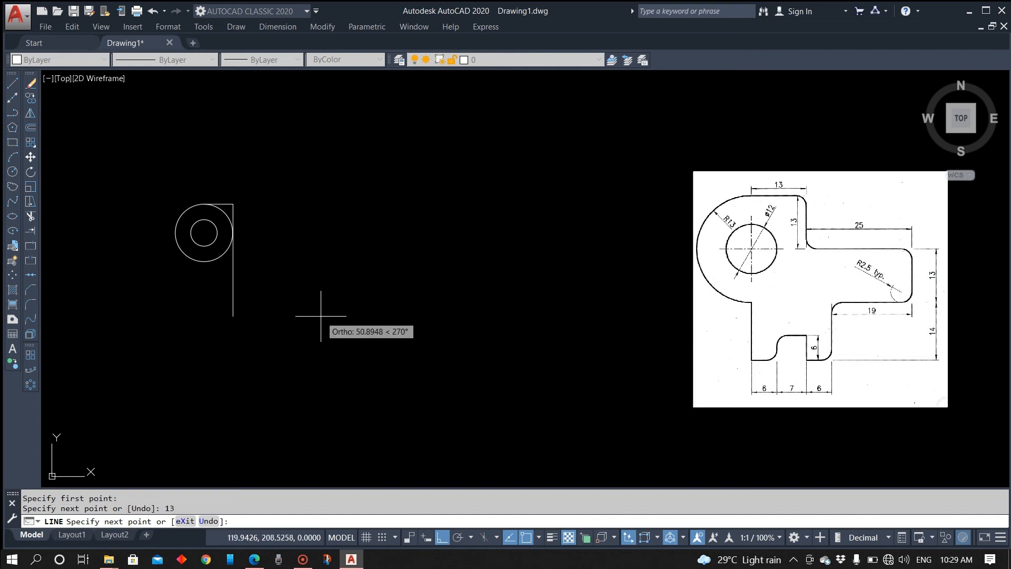
{"action": "type", "text": "13"}
{"action": "key", "text": "Return"}
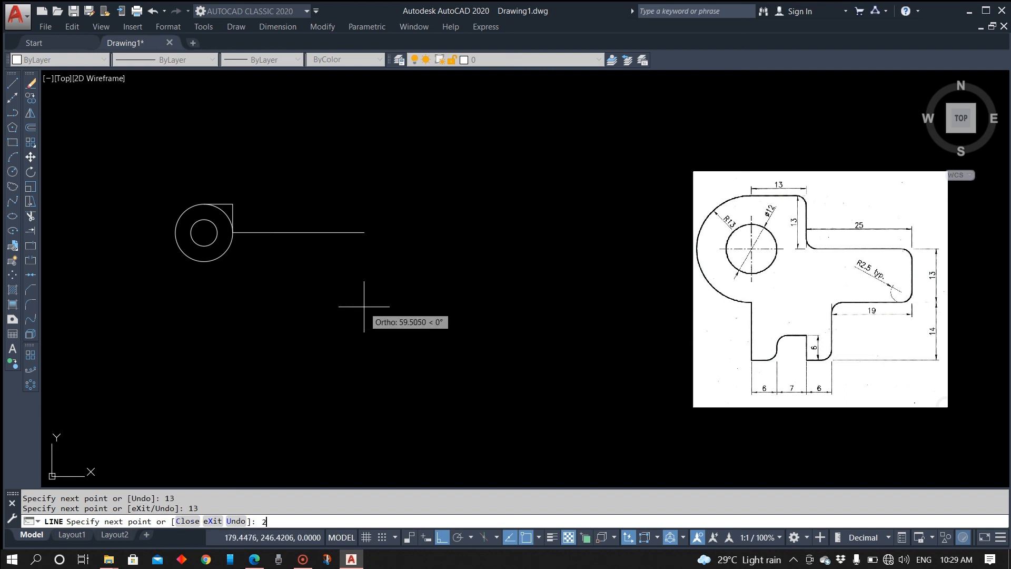
{"action": "type", "text": "25"}
{"action": "key", "text": "Return"}
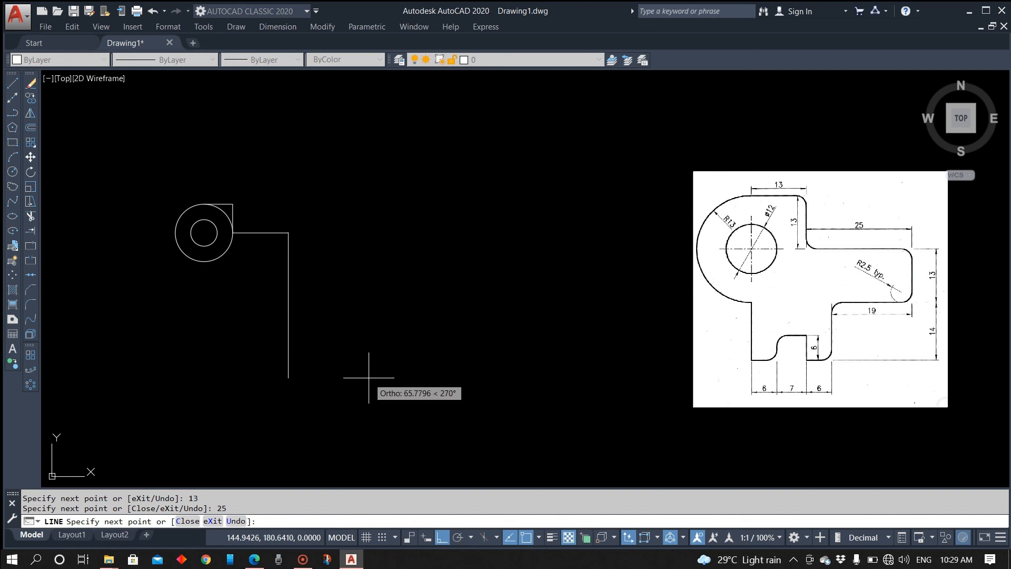
Continue the outline with connected lines 13 down, 19 left, 14 down and 6 left
{"action": "key", "text": "Return"}
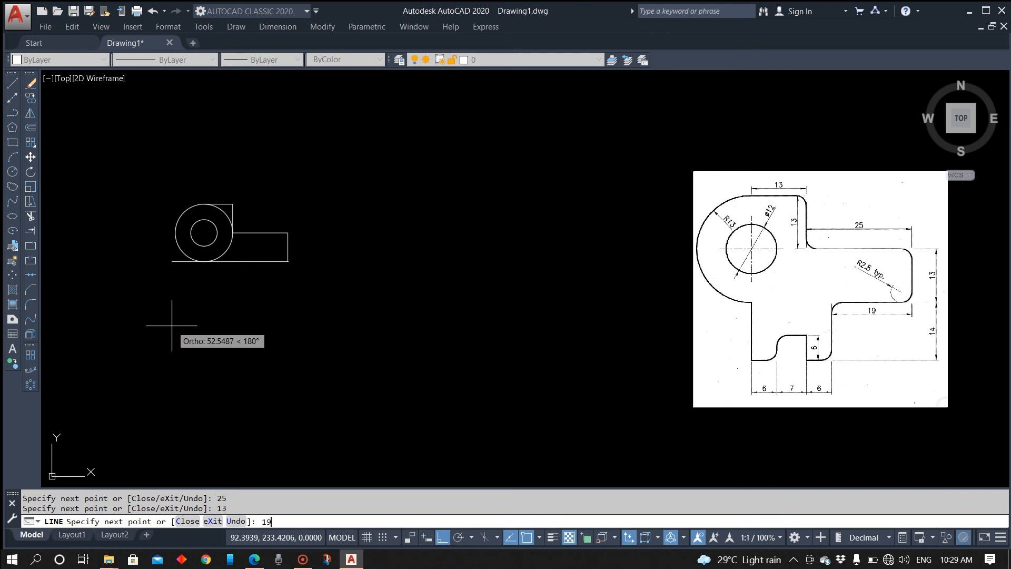
{"action": "key", "text": "Return"}
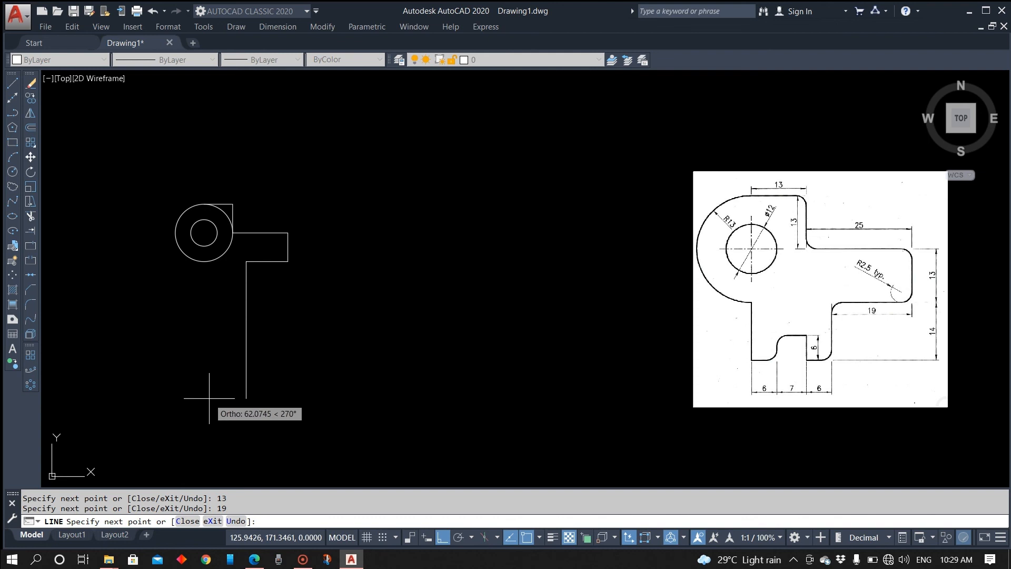
{"action": "type", "text": "14"}
{"action": "key", "text": "Return"}
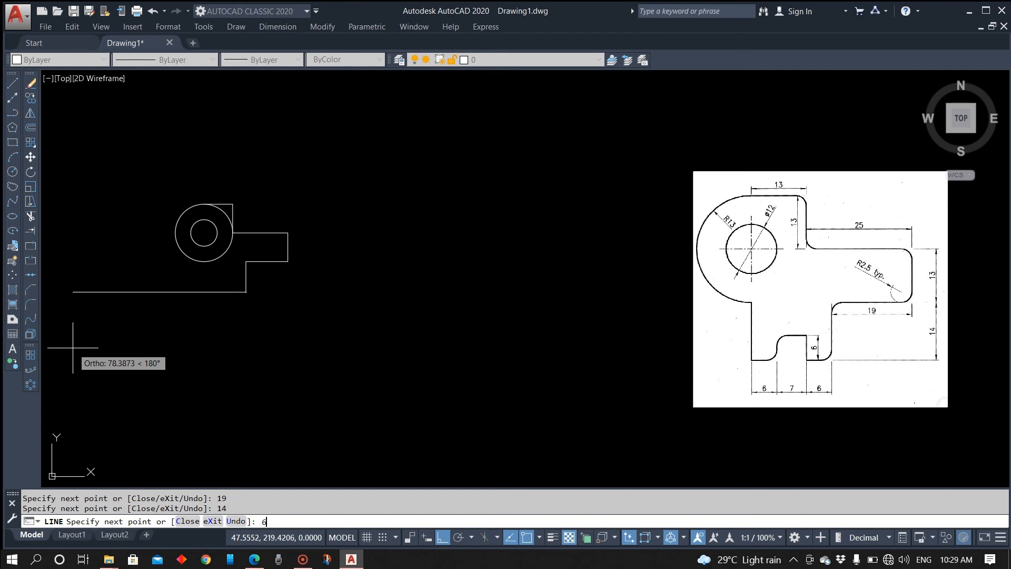
{"action": "type", "text": "6"}
{"action": "key", "text": "Return"}
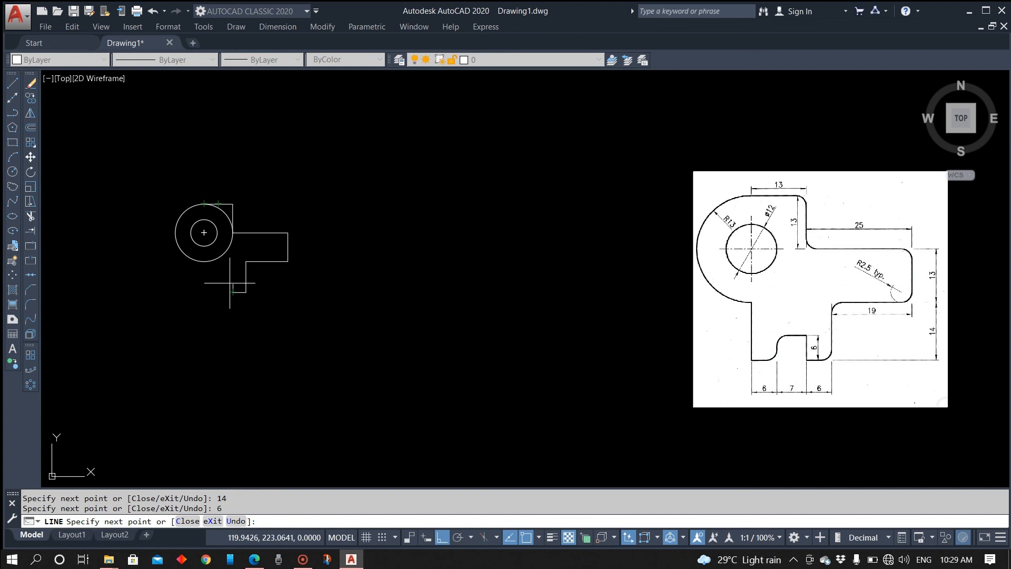
Draw the bottom notch with lines 6 up, 7 left, 6 down and 6 left, and connect up to the outer circle's bottom quadrant
{"action": "scroll", "coordinate": [230, 273], "scroll_direction": "up", "scroll_amount": 4}
{"action": "scroll", "coordinate": [229, 272], "scroll_direction": "down", "scroll_amount": 4}
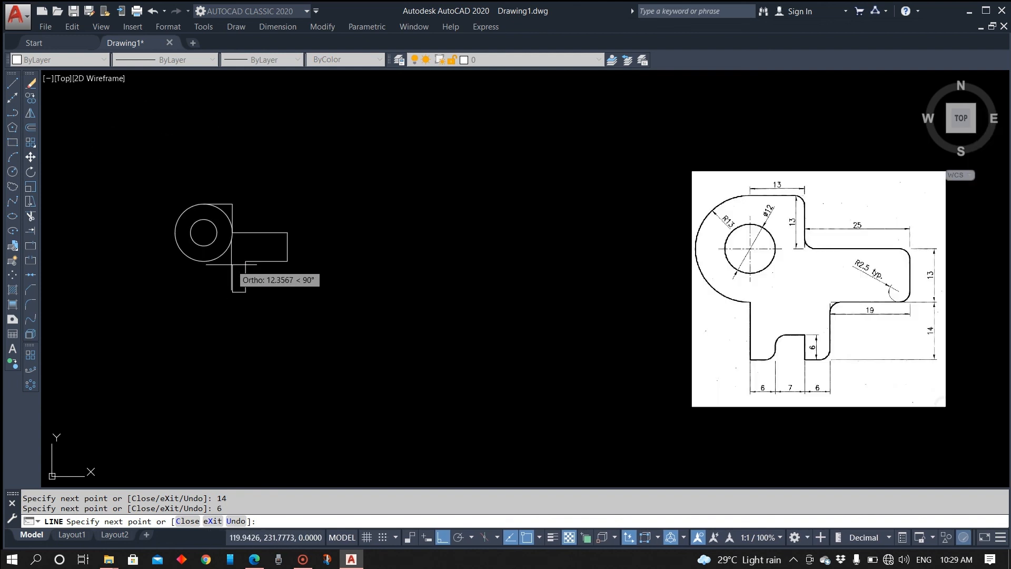
{"action": "key", "text": "Return"}
{"action": "type", "text": "6"}
{"action": "key", "text": "Return"}
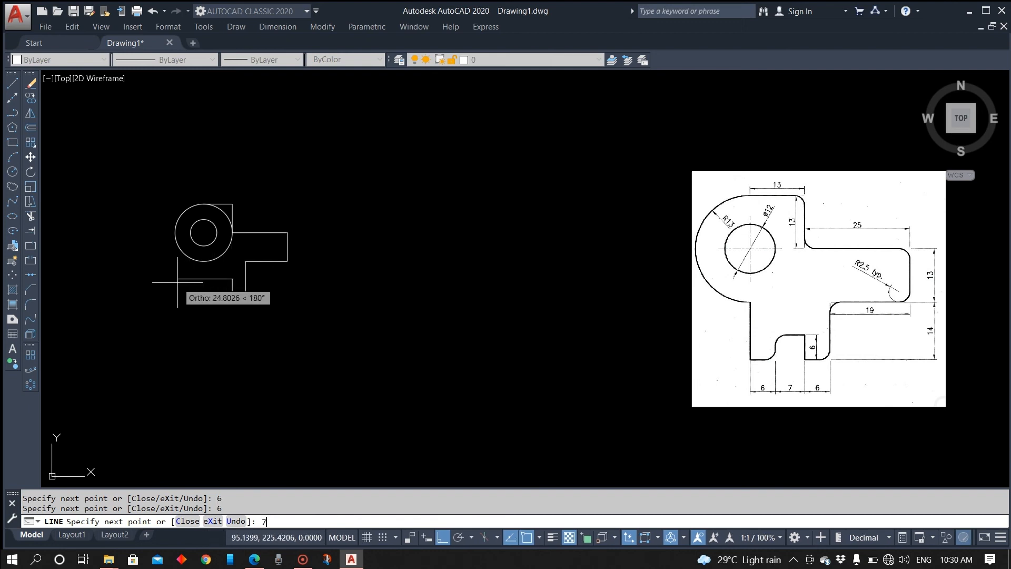
{"action": "type", "text": "7"}
{"action": "key", "text": "Return"}
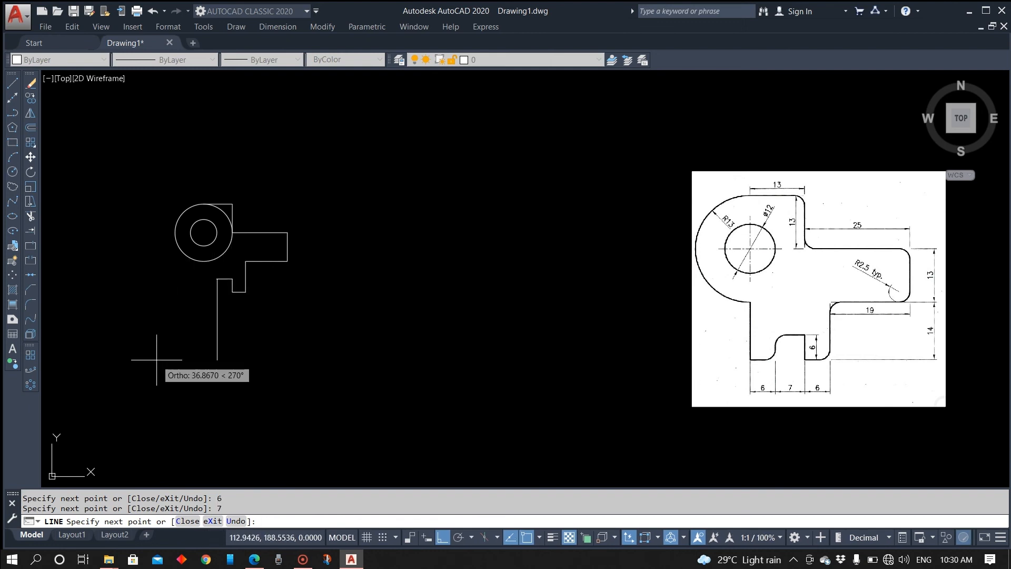
{"action": "key", "text": "Return"}
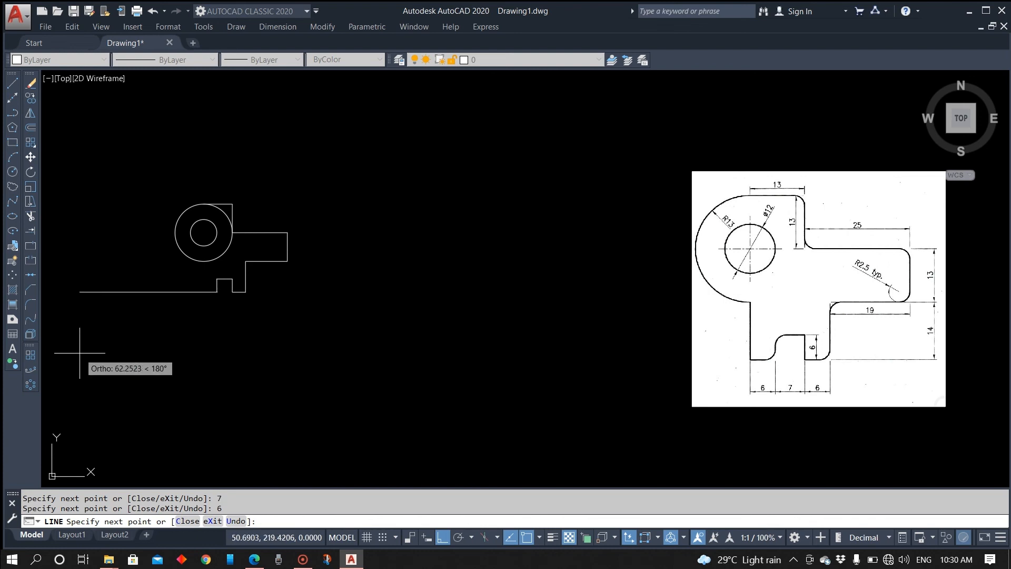
{"action": "type", "text": "6"}
{"action": "key", "text": "Return"}
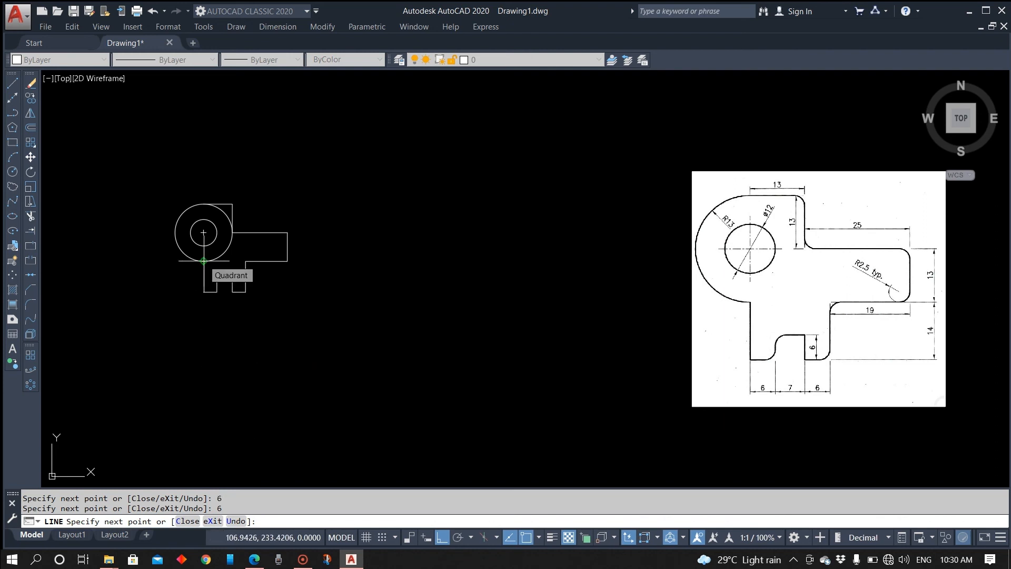
{"action": "left_click", "coordinate": [203, 260]}
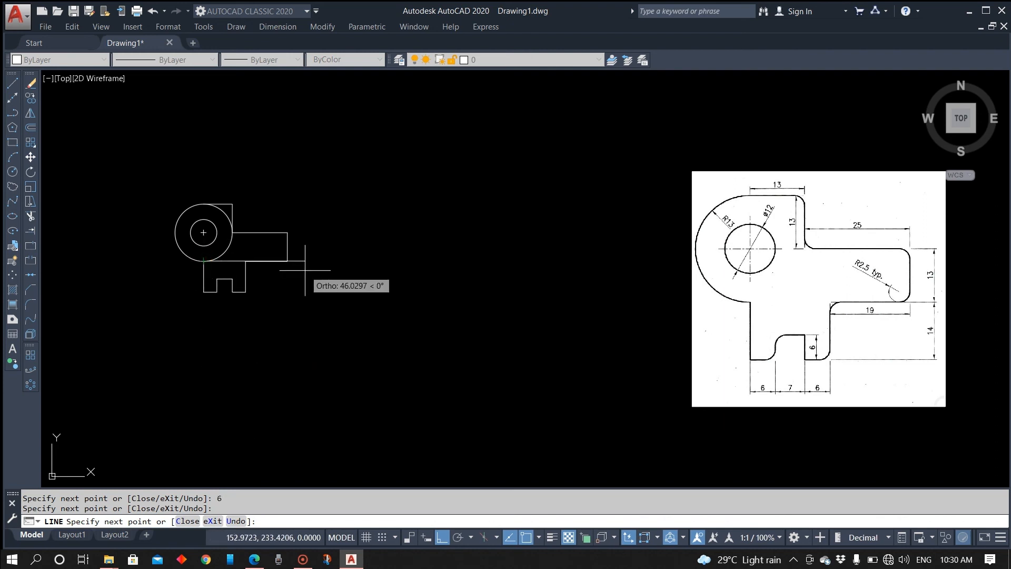
End the outline and trim away the part of the outer circle lying inside the stepped outline
{"action": "key", "text": "Escape"}
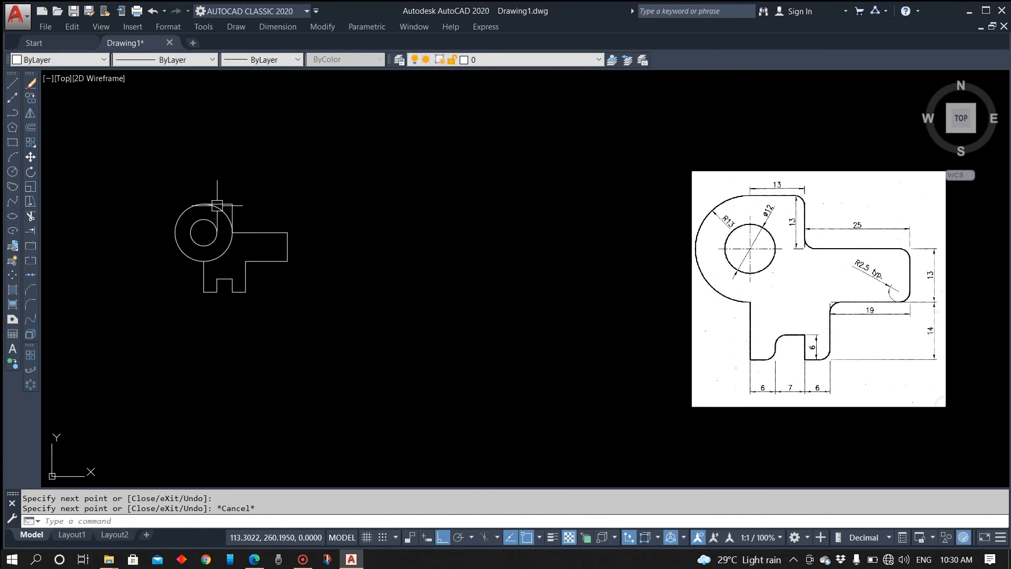
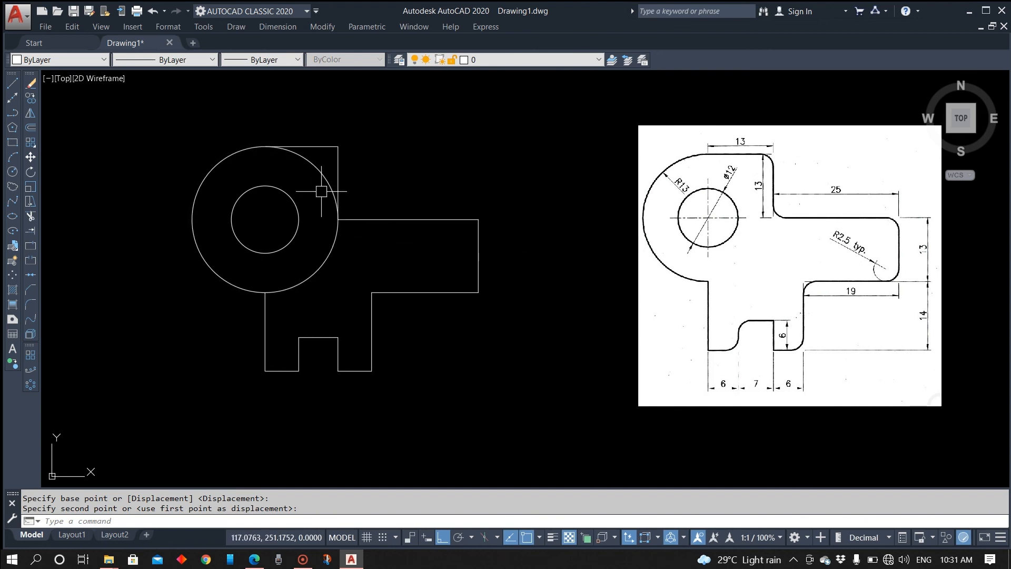
{"action": "type", "text": "tr"}
{"action": "key", "text": "Return"}
{"action": "key", "text": "Return"}
{"action": "left_click", "coordinate": [317, 169]}
{"action": "left_click", "coordinate": [332, 240]}
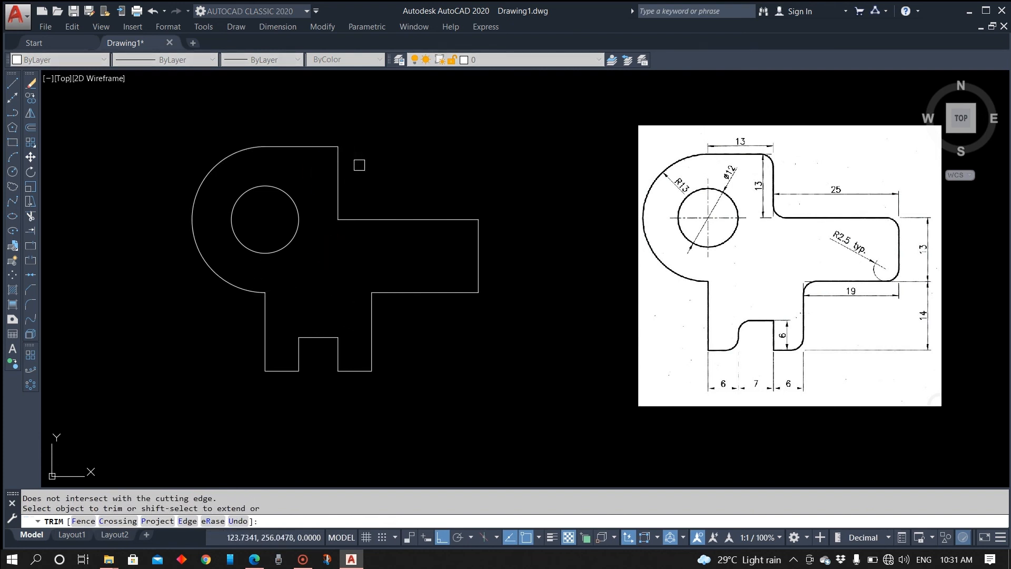
Start Fillet with radius 2.5 in Multiple mode and round the upper block's outer top-right corner
{"action": "left_click", "coordinate": [32, 307]}
{"action": "left_click", "coordinate": [269, 521]}
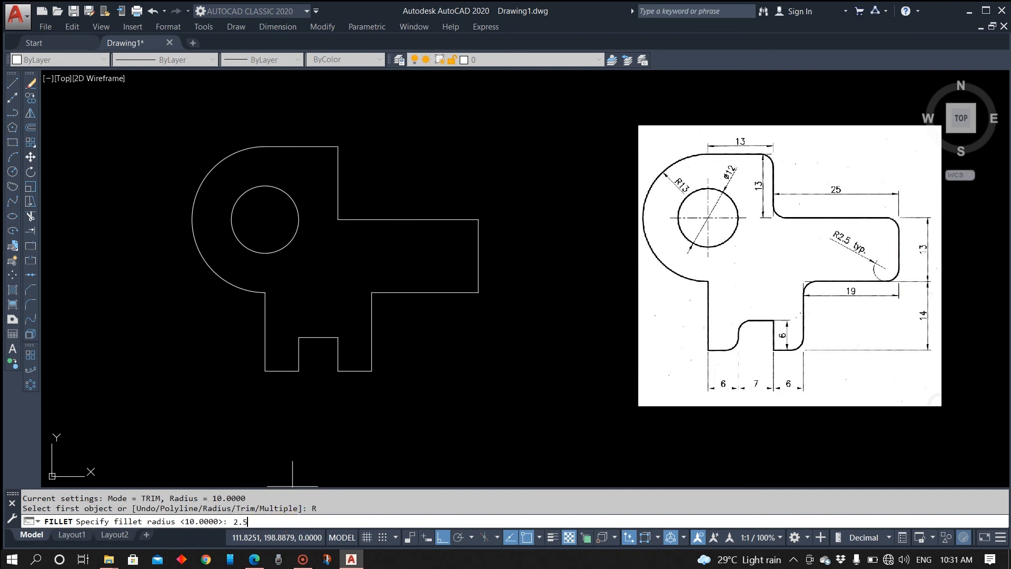
{"action": "key", "text": "Return"}
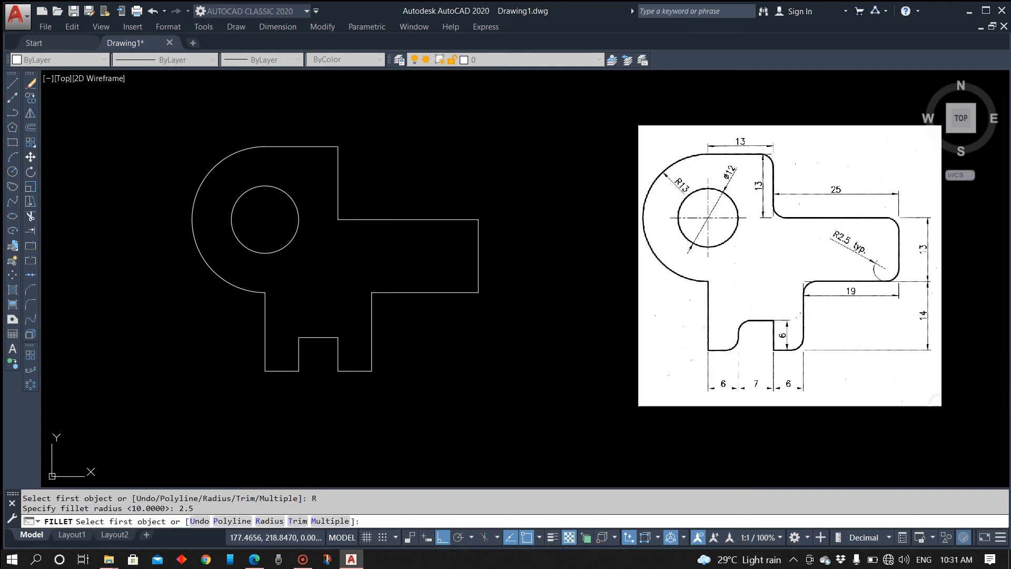
{"action": "left_click", "coordinate": [332, 521]}
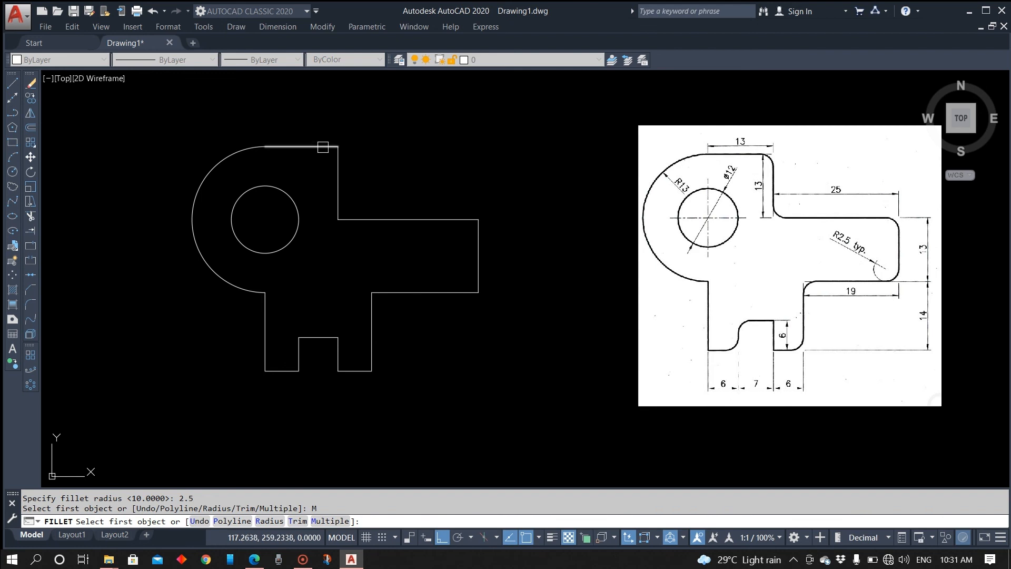
{"action": "left_click", "coordinate": [323, 147]}
{"action": "left_click", "coordinate": [338, 167]}
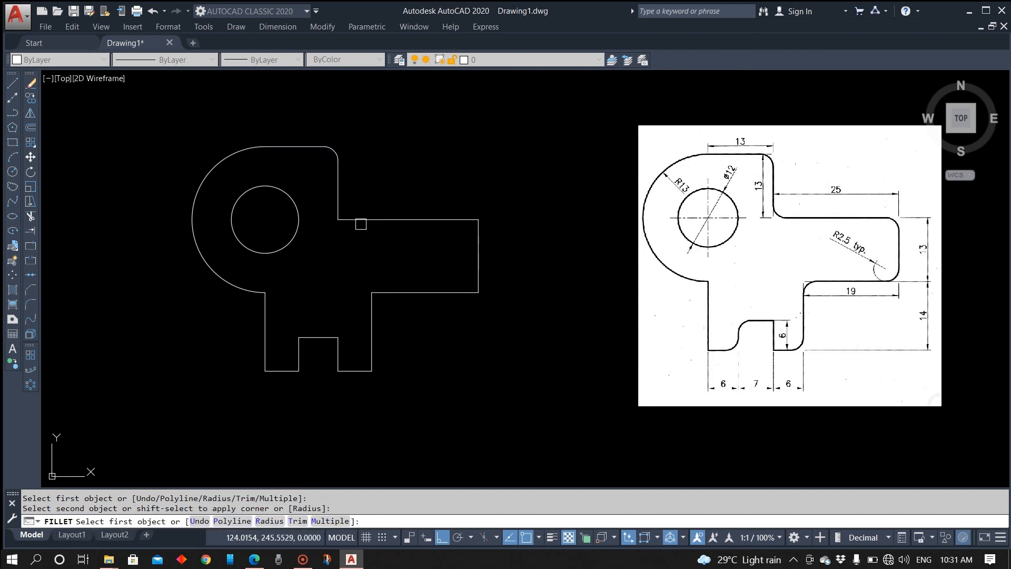
Fillet the inner corner where the upper block meets the horizontal arm, and both outer corners at the arm's right end
{"action": "left_click", "coordinate": [339, 204]}
{"action": "left_click", "coordinate": [356, 221]}
{"action": "left_click", "coordinate": [464, 220]}
{"action": "left_click", "coordinate": [477, 252]}
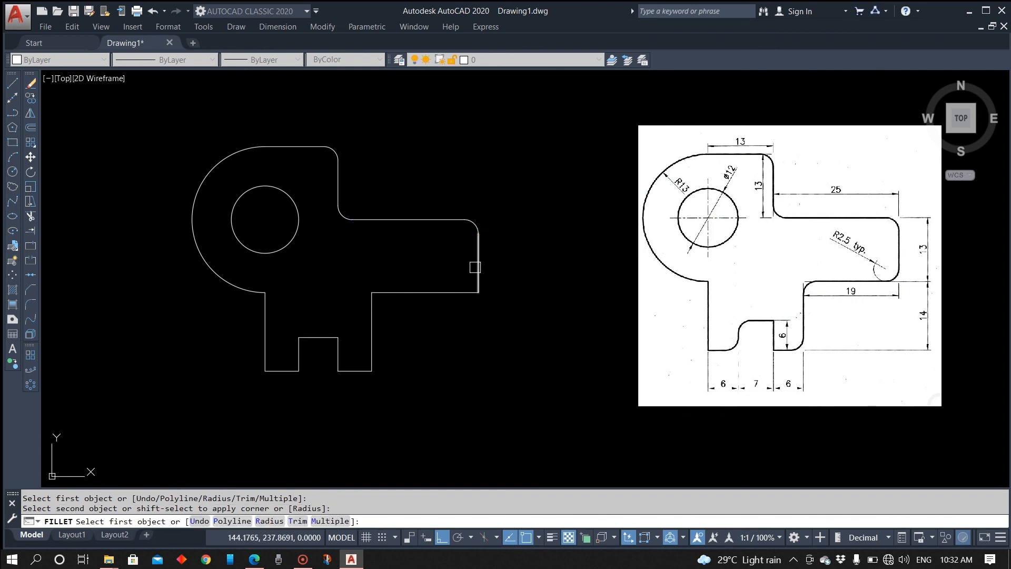
{"action": "left_click", "coordinate": [477, 267]}
{"action": "left_click", "coordinate": [458, 291]}
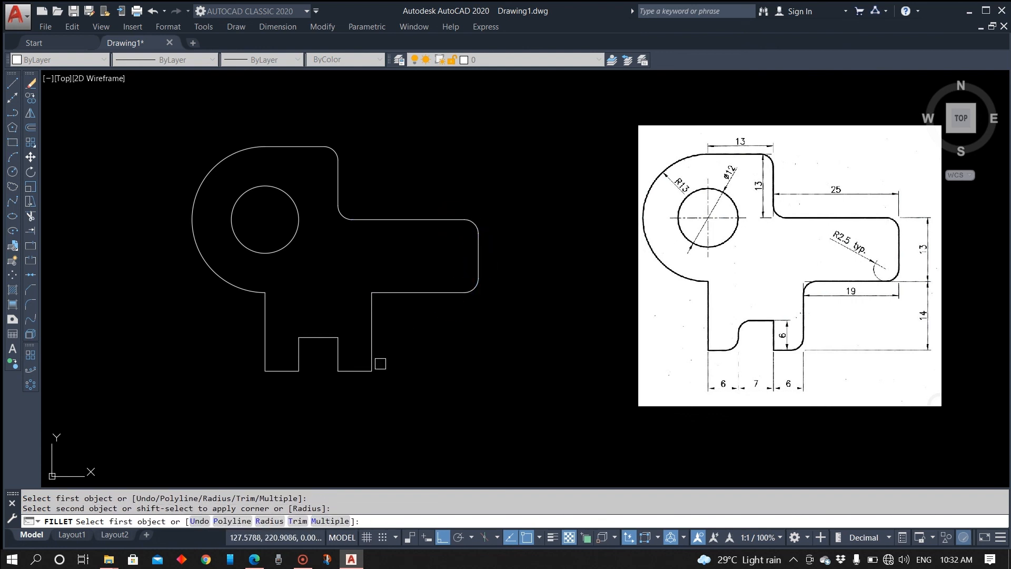
Fillet the inner corner beneath the arm and the lower outer corner of the right leg
{"action": "left_click", "coordinate": [382, 292]}
{"action": "left_click", "coordinate": [372, 316]}
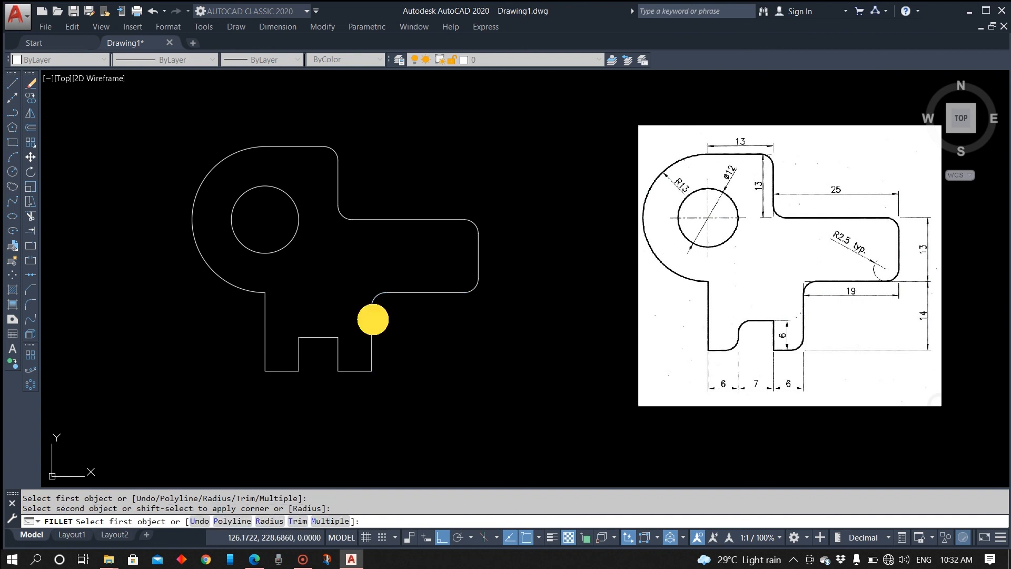
{"action": "left_click", "coordinate": [372, 354]}
{"action": "left_click", "coordinate": [355, 371]}
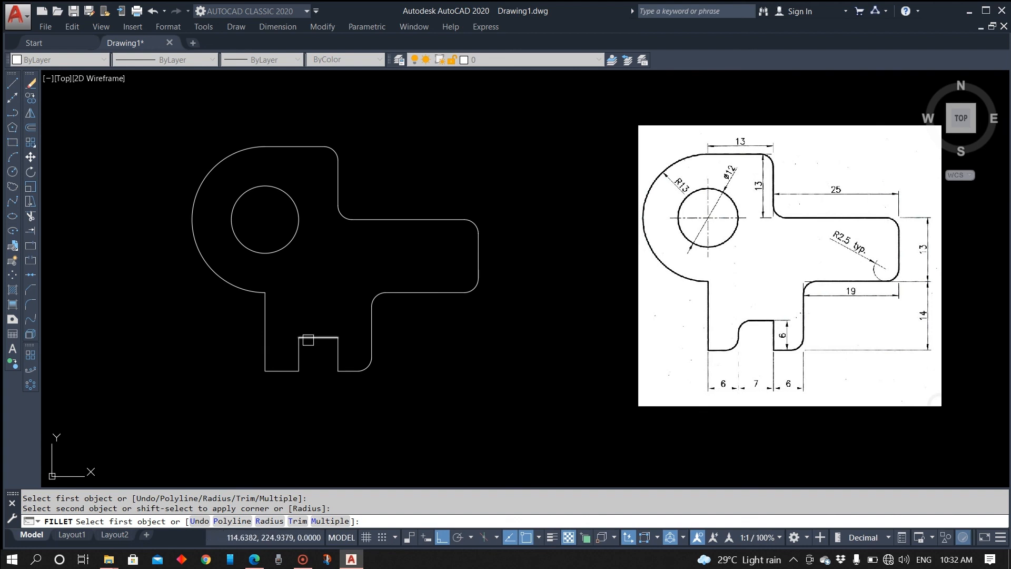
Fillet the notch's upper-left corner and the left leg's lower inner corner, and end the command
{"action": "left_click", "coordinate": [312, 339]}
{"action": "left_click", "coordinate": [297, 352]}
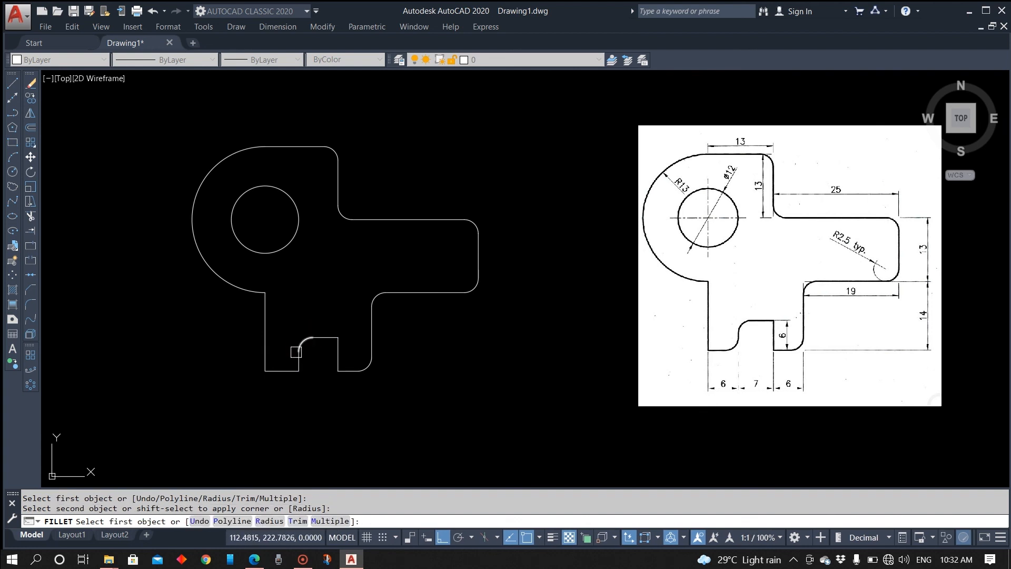
{"action": "scroll", "coordinate": [296, 351], "scroll_direction": "up", "scroll_amount": 8}
{"action": "left_click", "coordinate": [331, 318]}
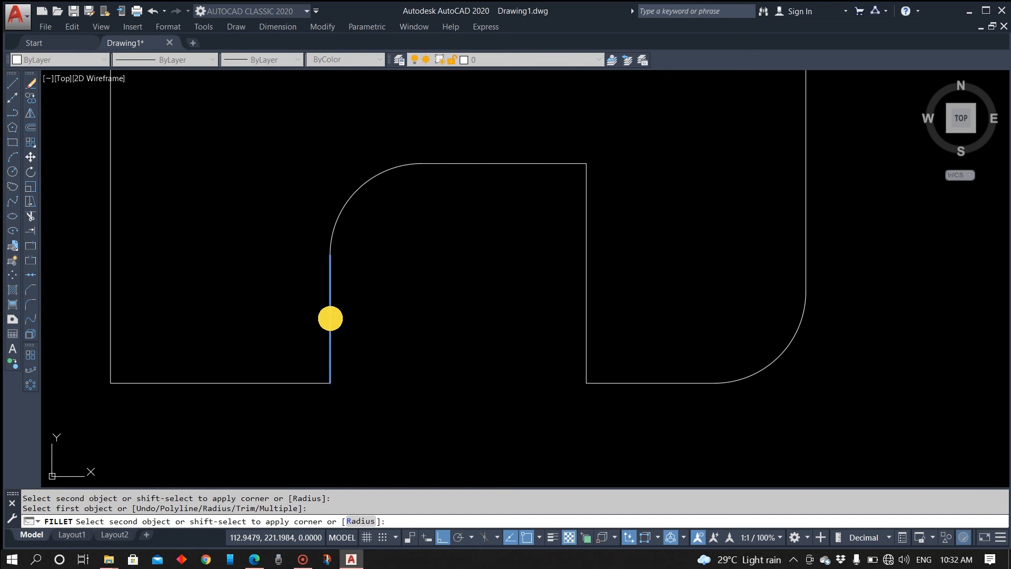
{"action": "left_click", "coordinate": [275, 384]}
{"action": "scroll", "coordinate": [347, 388], "scroll_direction": "down", "scroll_amount": 6}
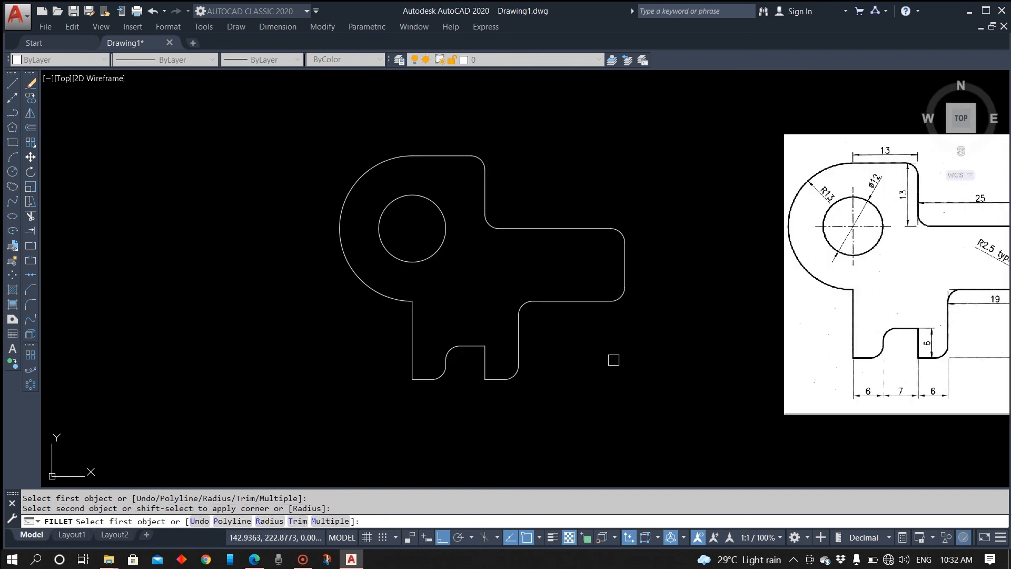
{"action": "middle_click_drag", "start_coordinate": [549, 364], "coordinate": [454, 369]}
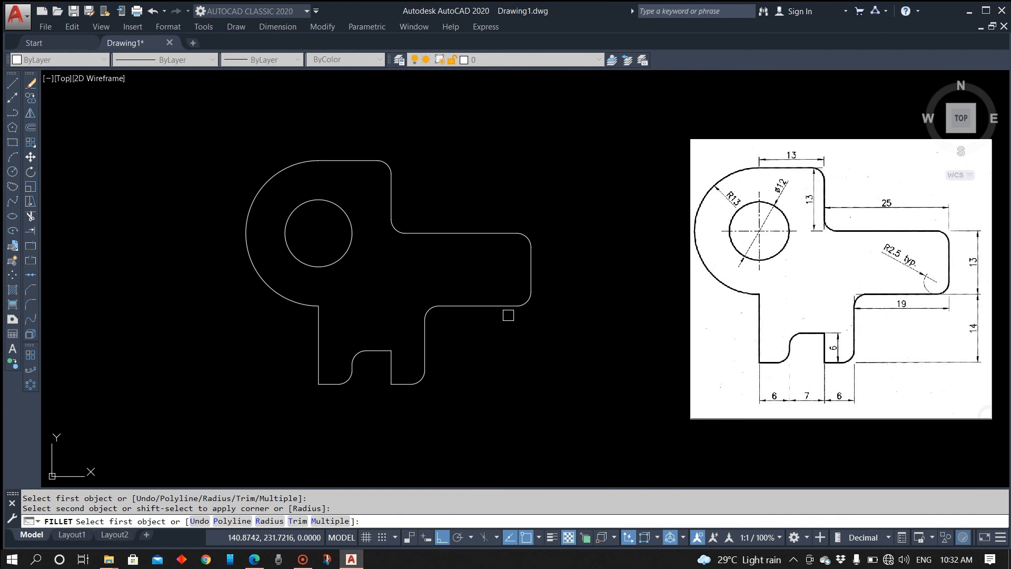
{"action": "key", "text": "Escape"}
Add a horizontal linear dimension above the top edge, from the arc's upper end to the upper block's right side
{"action": "left_click", "coordinate": [277, 27]}
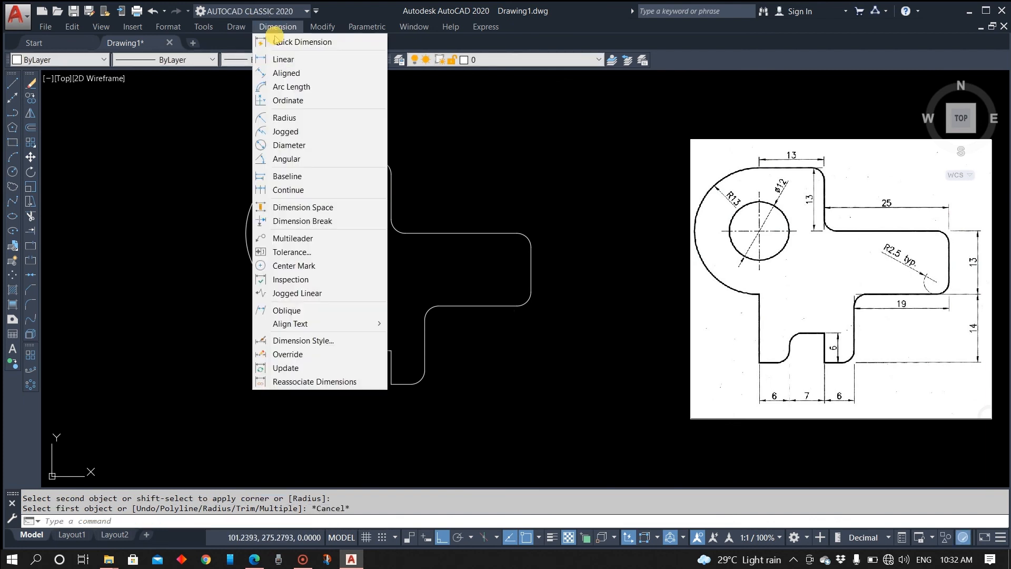
{"action": "left_click", "coordinate": [284, 61]}
{"action": "left_click", "coordinate": [318, 160]}
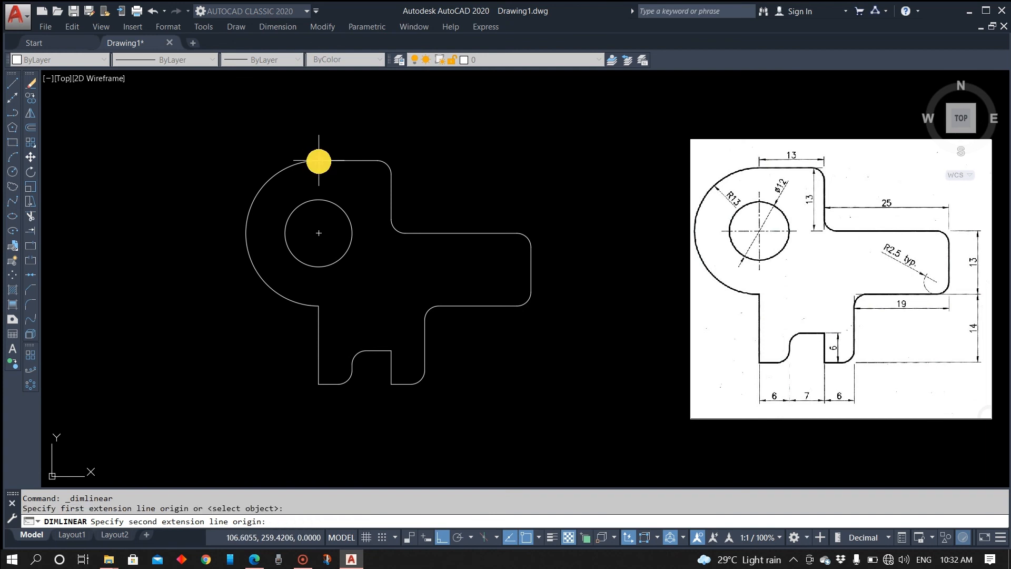
{"action": "left_click", "coordinate": [391, 174]}
{"action": "left_click", "coordinate": [369, 125]}
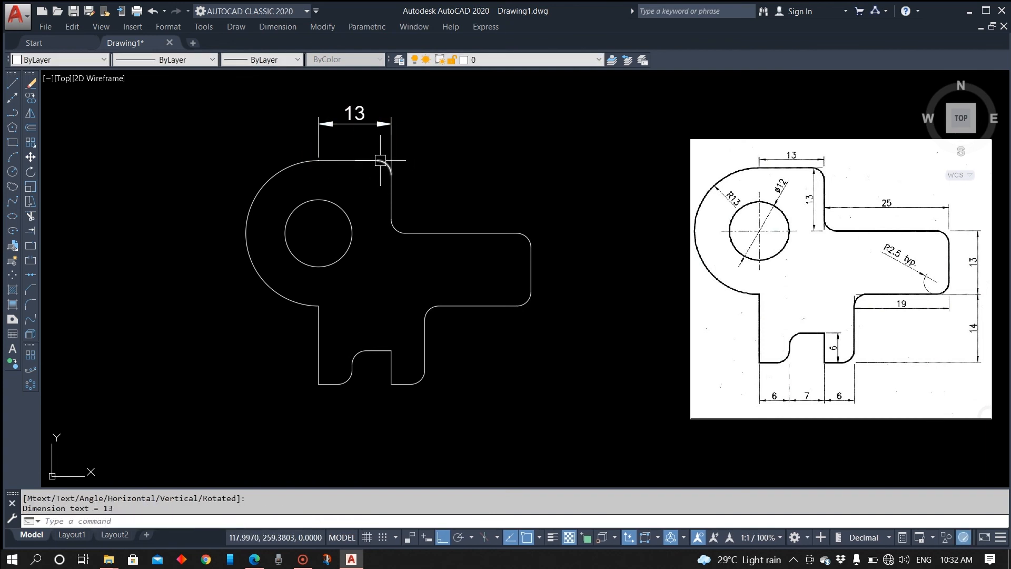
Dimension the inner circle's diameter and the outer arc's radius, placing both texts outside the outline
{"action": "left_click", "coordinate": [274, 29]}
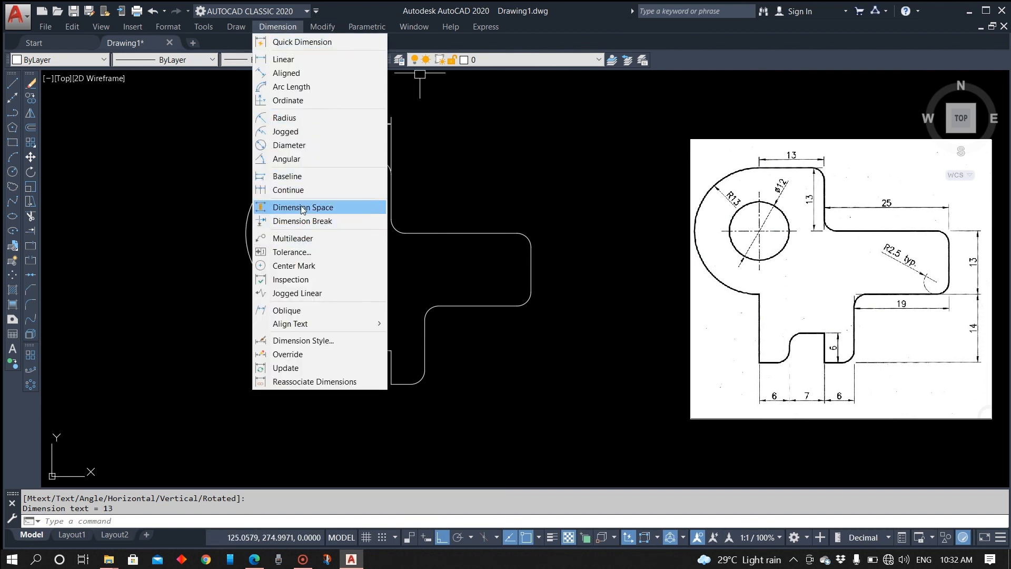
{"action": "left_click", "coordinate": [293, 145]}
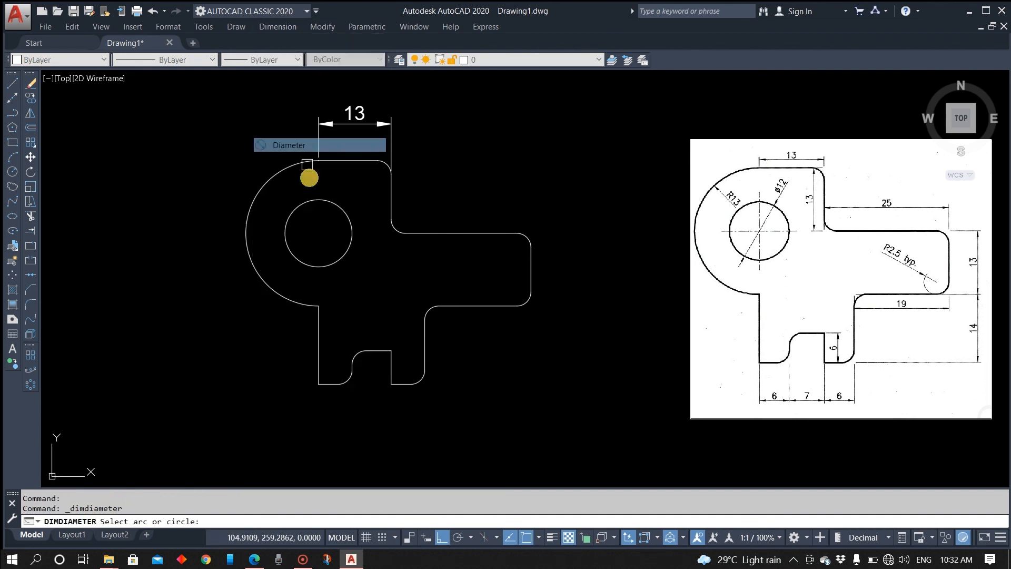
{"action": "left_click", "coordinate": [329, 206]}
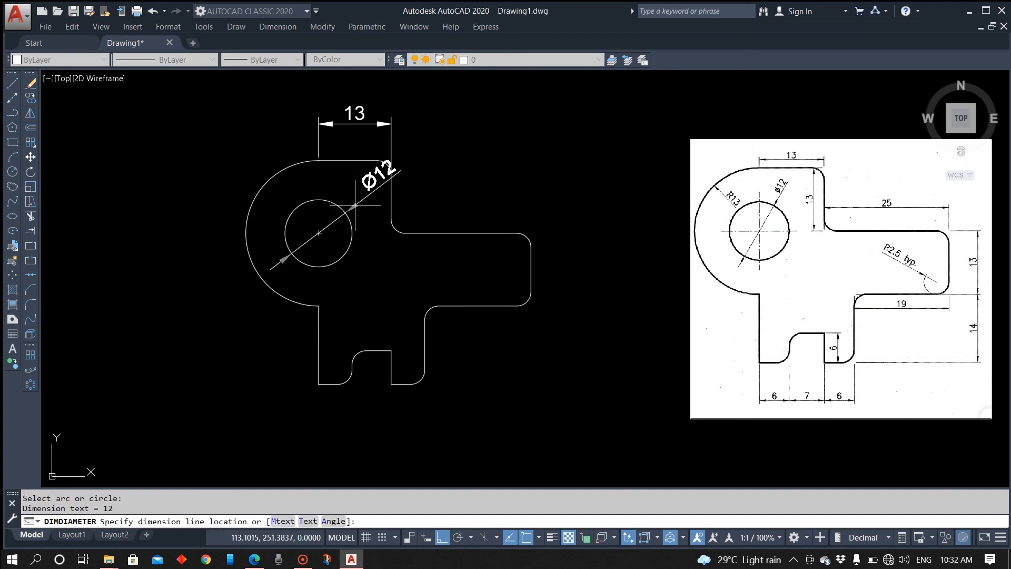
{"action": "left_click", "coordinate": [429, 157]}
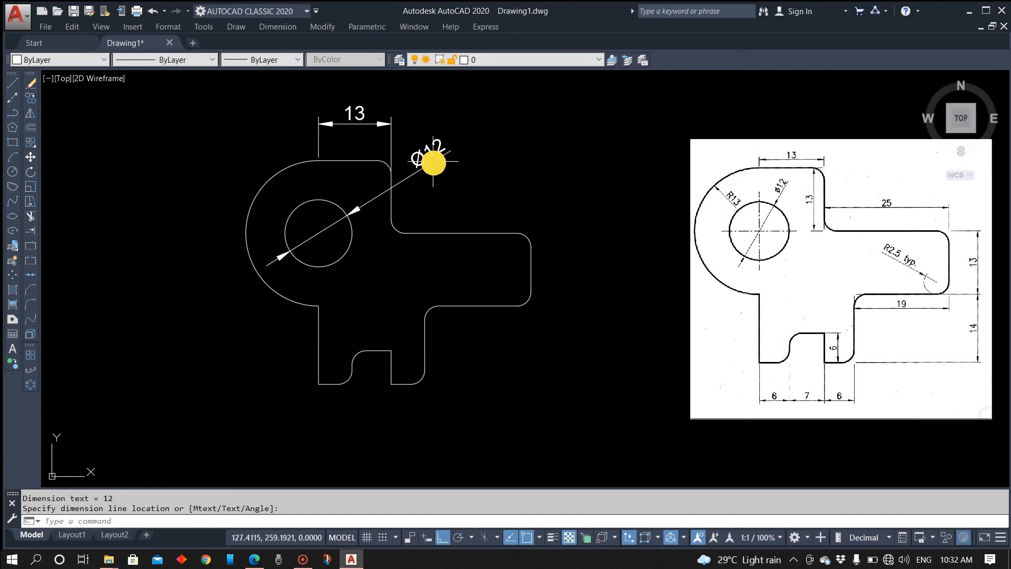
{"action": "left_click", "coordinate": [279, 27]}
{"action": "left_click", "coordinate": [290, 117]}
{"action": "left_click", "coordinate": [270, 176]}
{"action": "left_click", "coordinate": [223, 150]}
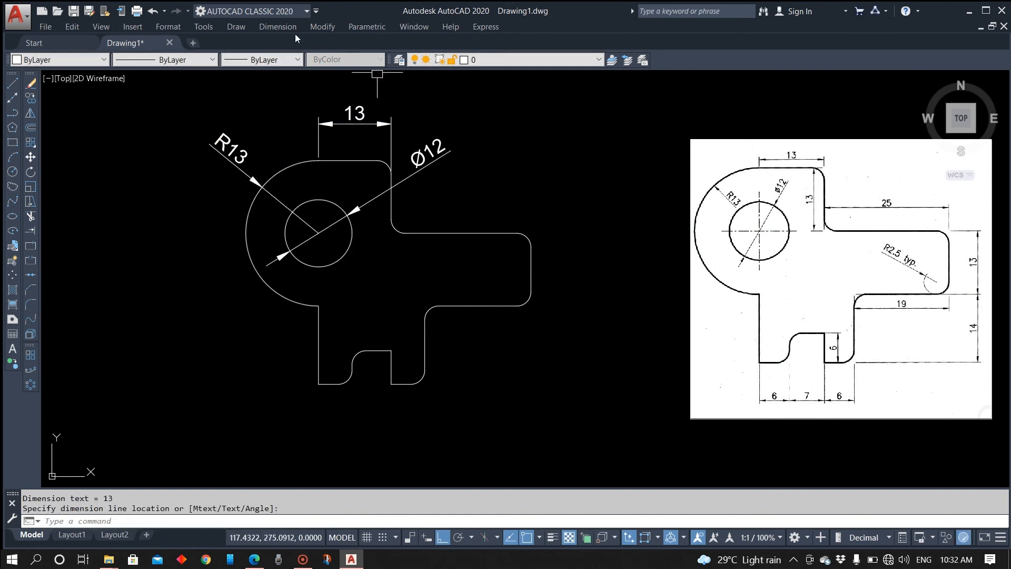
Add a horizontal linear dimension for the arm's length, placed above the arm
{"action": "left_click", "coordinate": [278, 27]}
{"action": "left_click", "coordinate": [284, 61]}
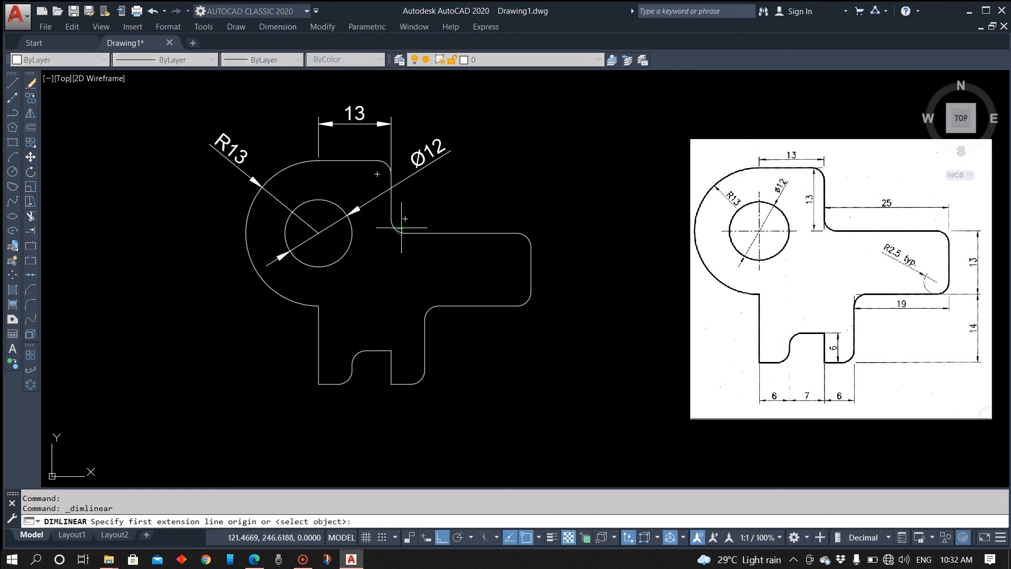
{"action": "left_click", "coordinate": [391, 218]}
{"action": "left_click", "coordinate": [531, 246]}
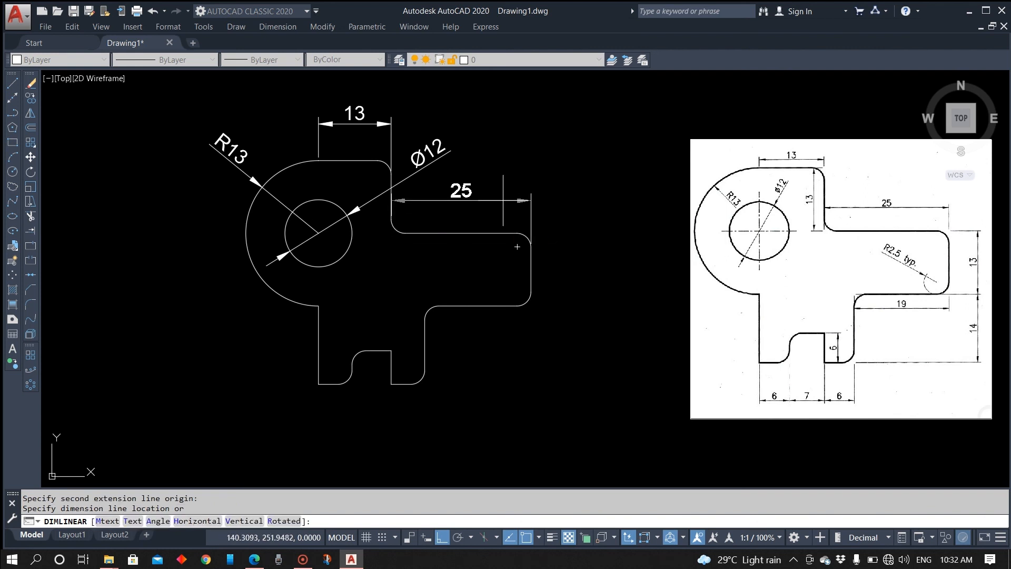
{"action": "left_click", "coordinate": [499, 199]}
Add a vertical linear dimension for the arm's height, placed to the right of the arm
{"action": "left_click", "coordinate": [280, 28]}
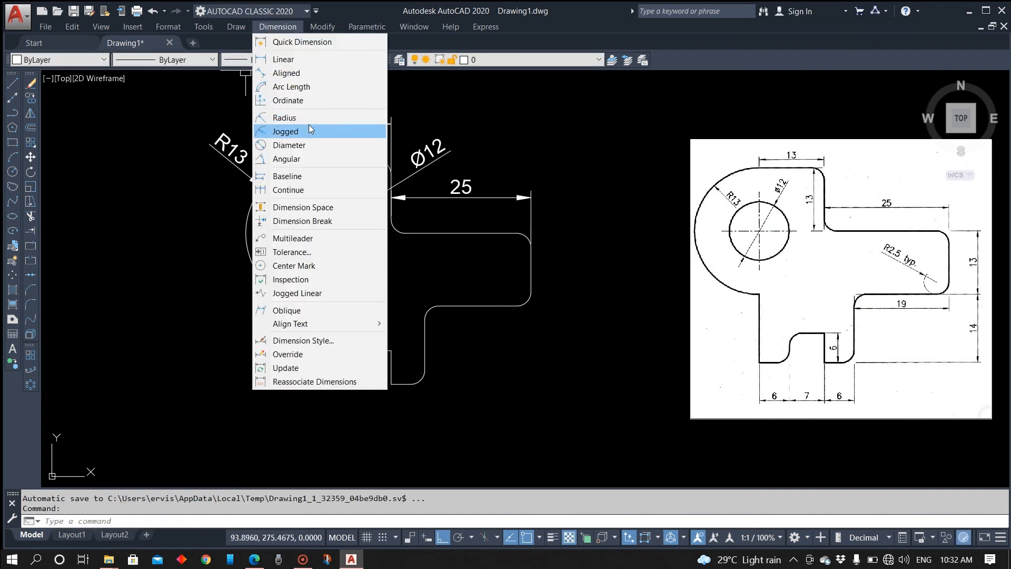
{"action": "left_click", "coordinate": [283, 59]}
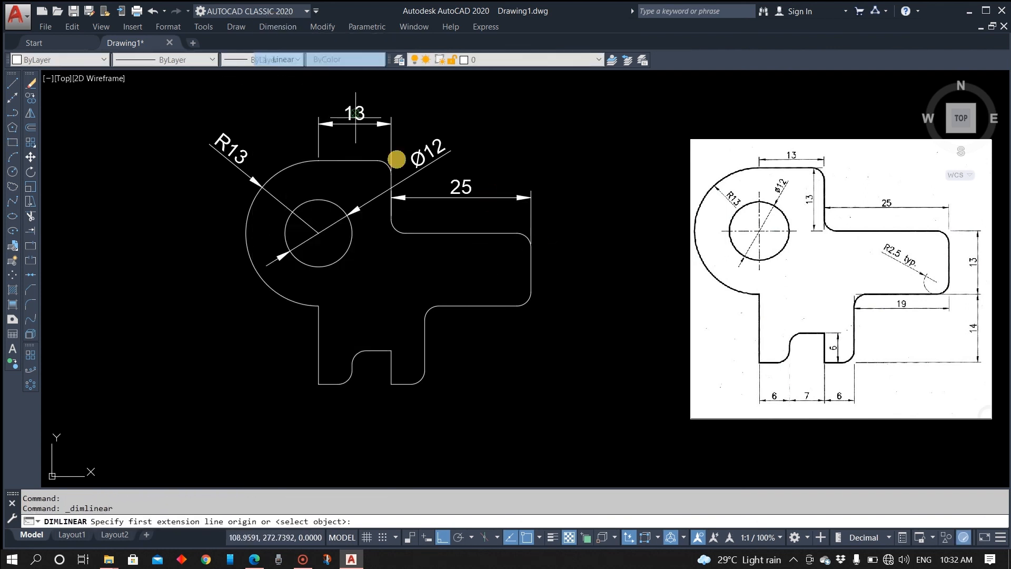
{"action": "left_click", "coordinate": [518, 233]}
{"action": "left_click", "coordinate": [520, 306]}
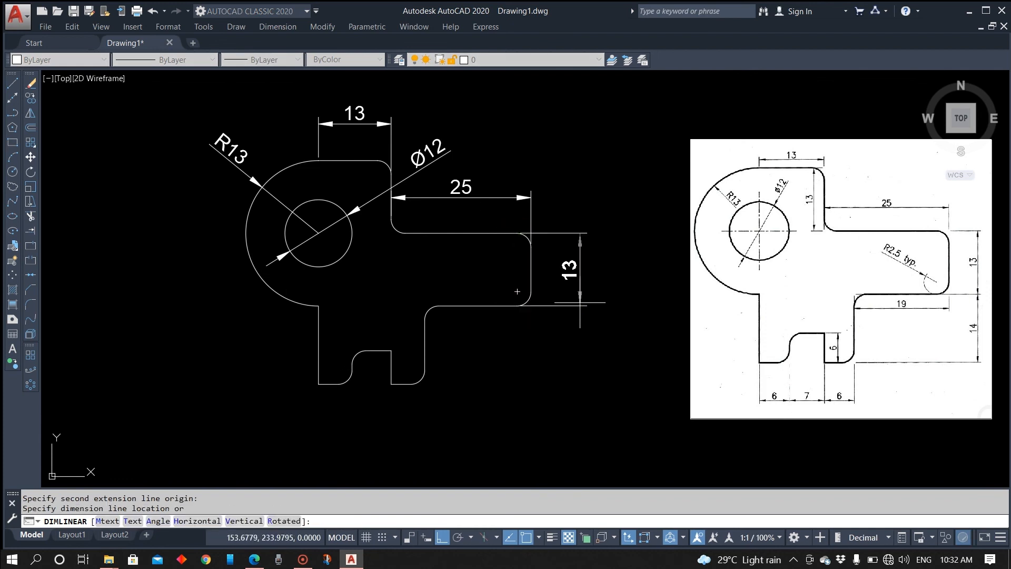
{"action": "left_click", "coordinate": [585, 301]}
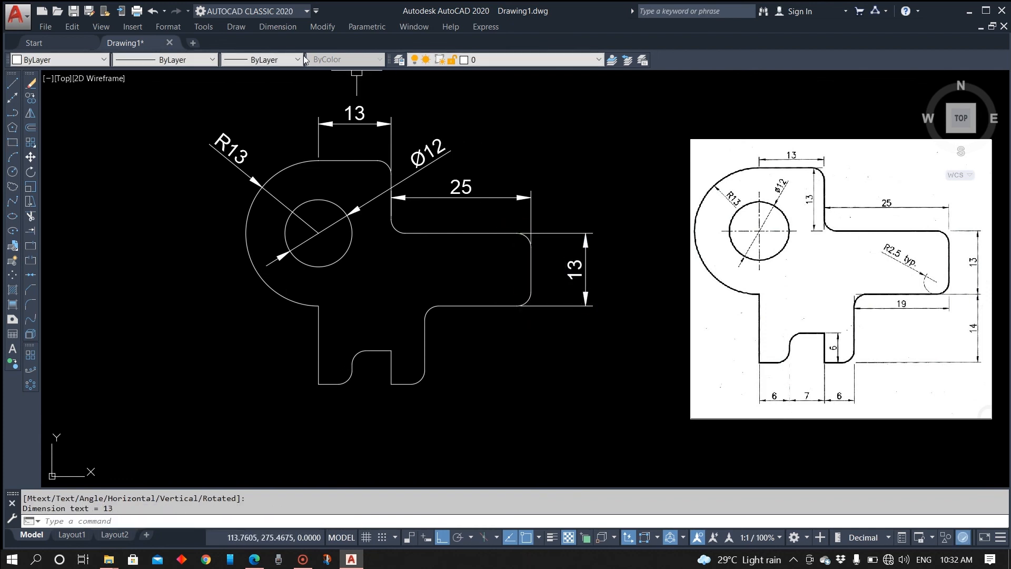
Add a vertical linear dimension from the arm's lower edge to the right leg's bottom edge, placed right of the part
{"action": "left_click", "coordinate": [278, 26]}
{"action": "left_click", "coordinate": [294, 60]}
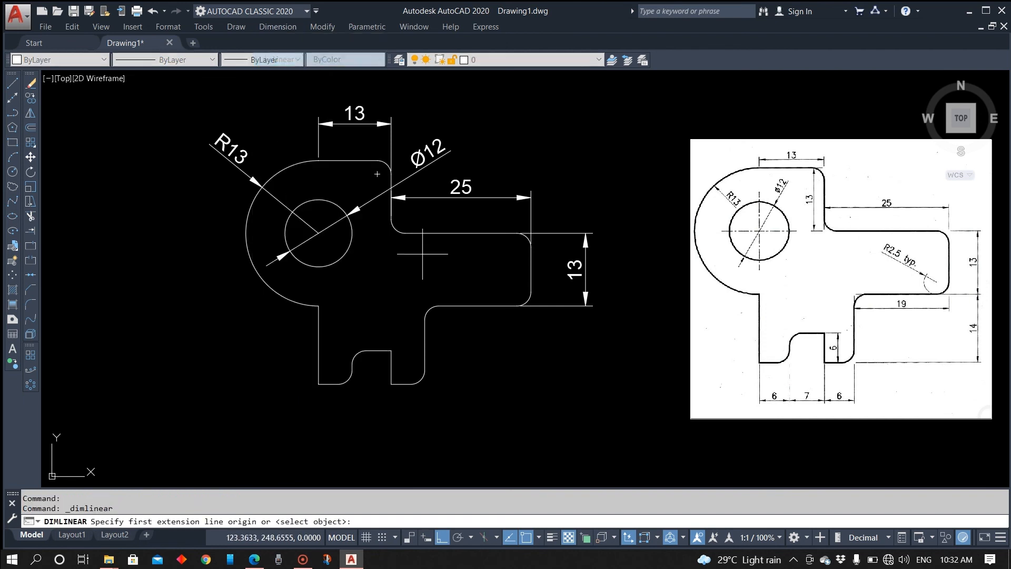
{"action": "left_click", "coordinate": [518, 305]}
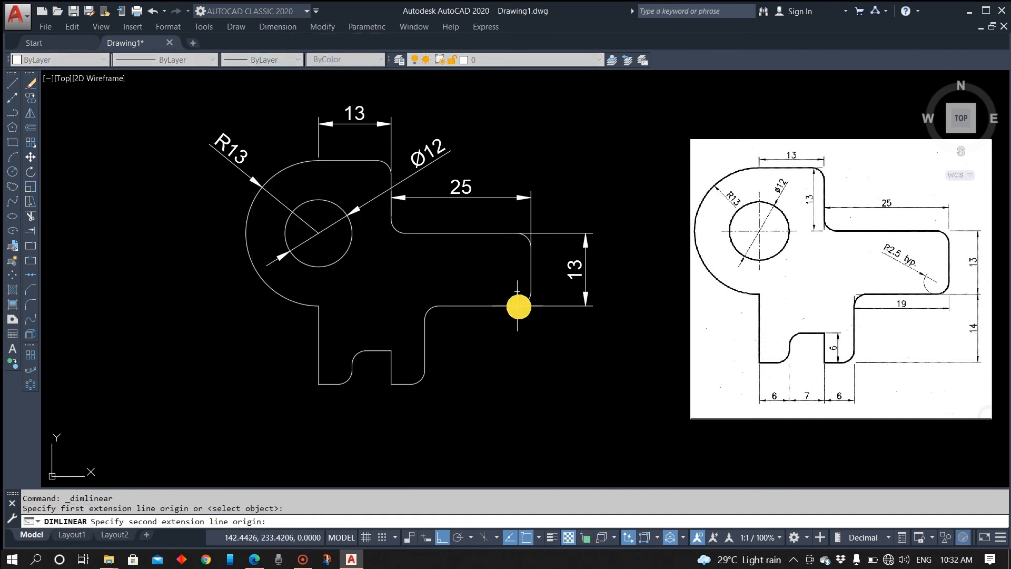
{"action": "left_click", "coordinate": [411, 384]}
{"action": "left_click", "coordinate": [576, 357]}
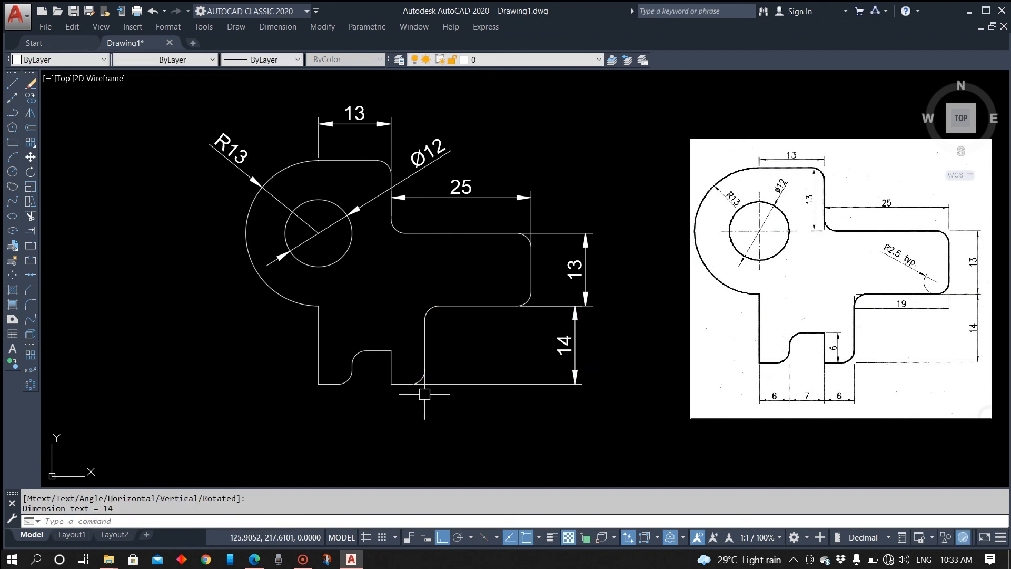
Add a vertical linear dimension for the height of the bottom notch's straight edge, placed on that edge
{"action": "left_click", "coordinate": [278, 27]}
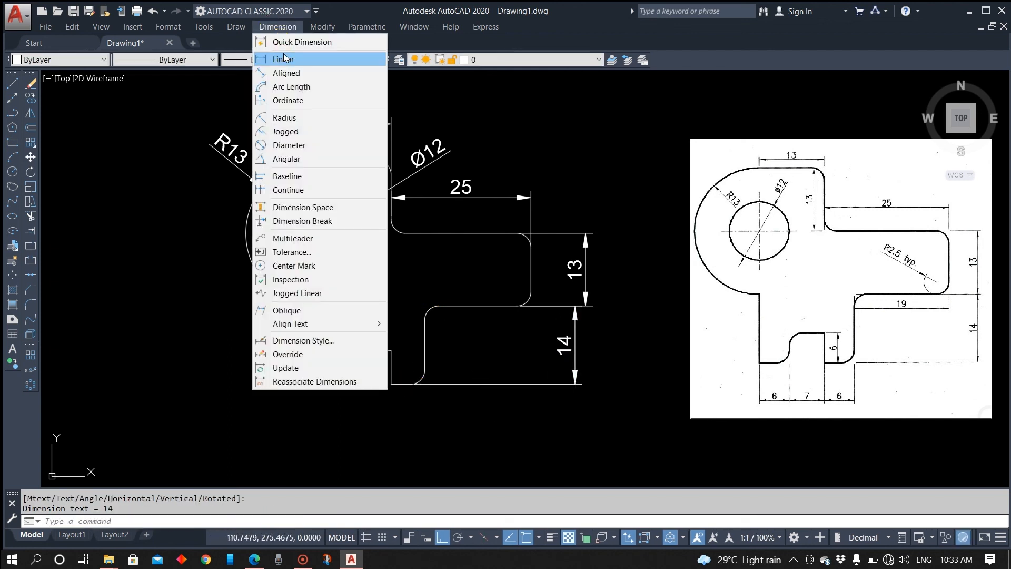
{"action": "left_click", "coordinate": [285, 61]}
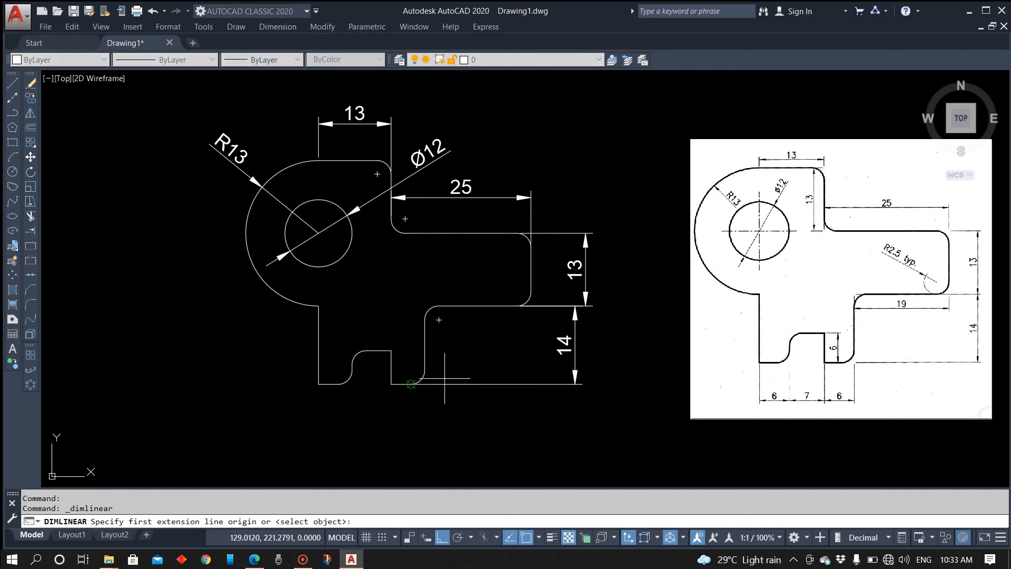
{"action": "left_click", "coordinate": [392, 351]}
{"action": "left_click", "coordinate": [392, 384]}
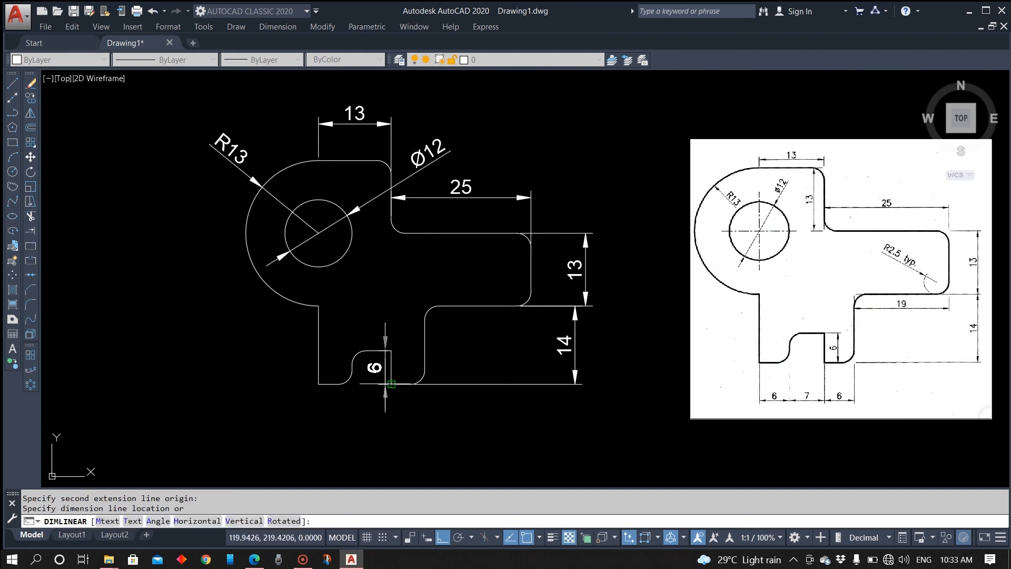
{"action": "left_click", "coordinate": [391, 385]}
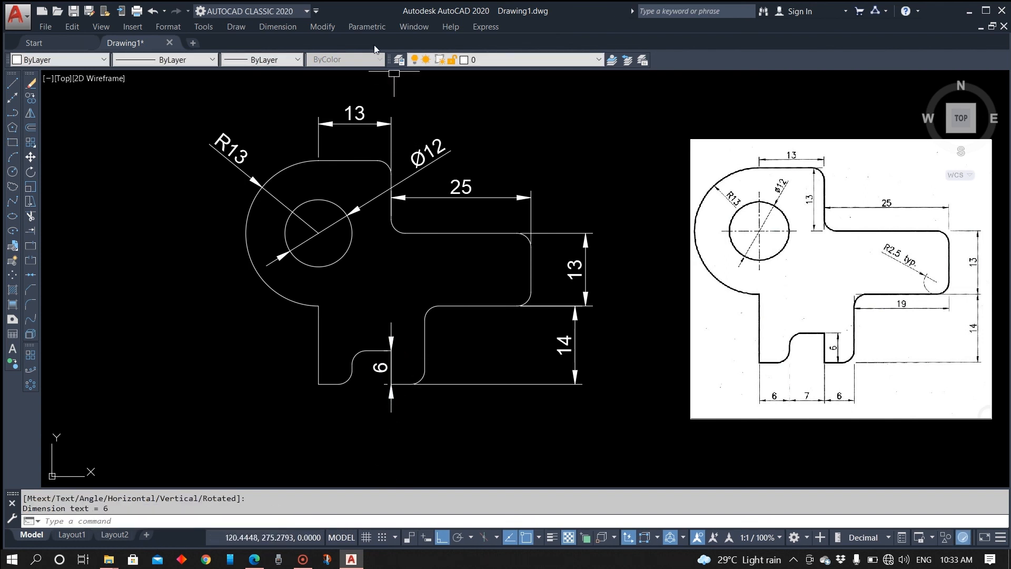
Add a horizontal linear dimension for the left leg's width, placed below the part
{"action": "left_click", "coordinate": [274, 27]}
{"action": "left_click", "coordinate": [287, 61]}
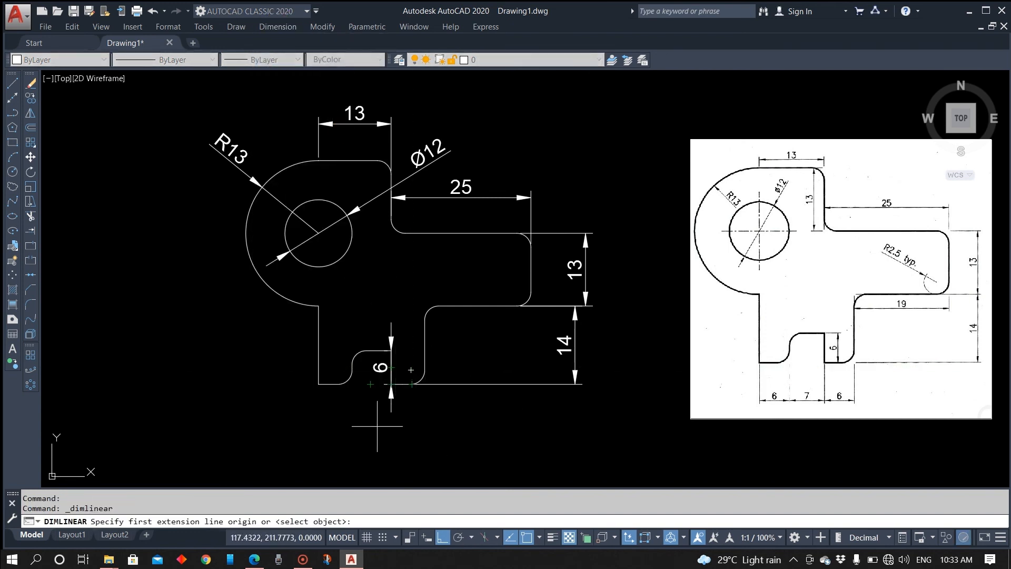
{"action": "left_click", "coordinate": [319, 384]}
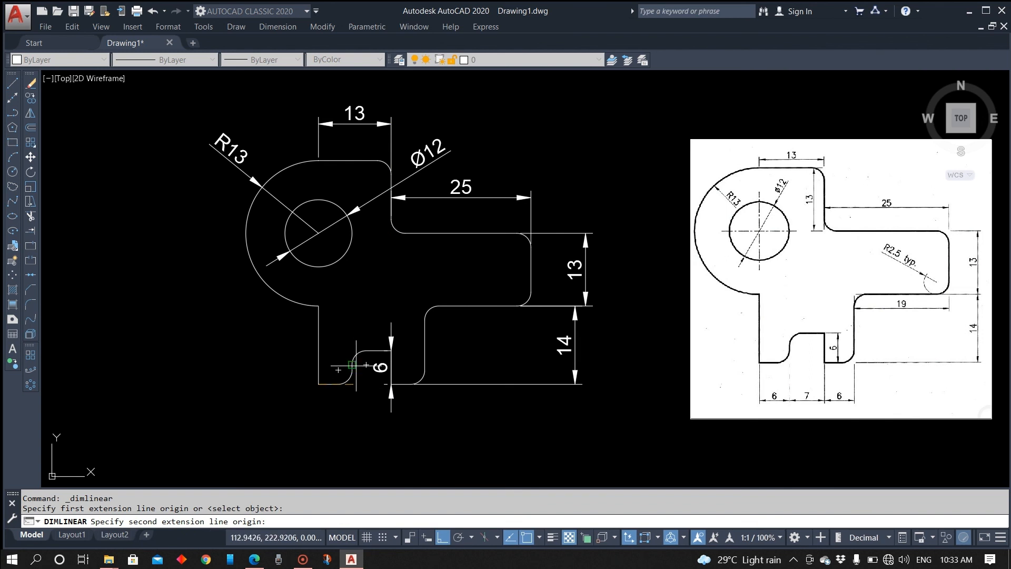
{"action": "left_click", "coordinate": [352, 365]}
{"action": "left_click", "coordinate": [333, 418]}
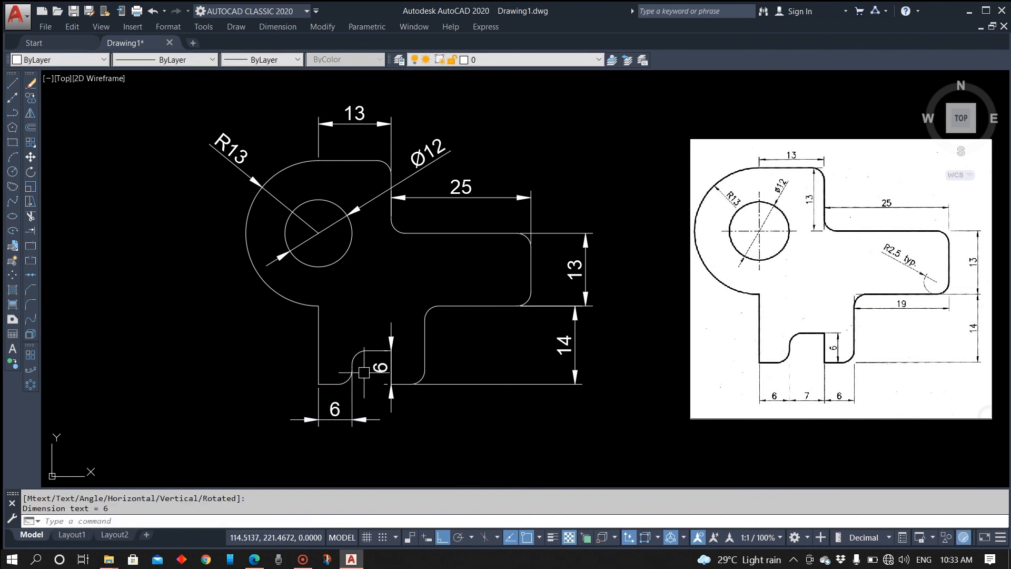
Add a horizontal linear dimension for the bottom notch's width, placed above the notch
{"action": "left_click", "coordinate": [278, 27]}
{"action": "left_click", "coordinate": [282, 61]}
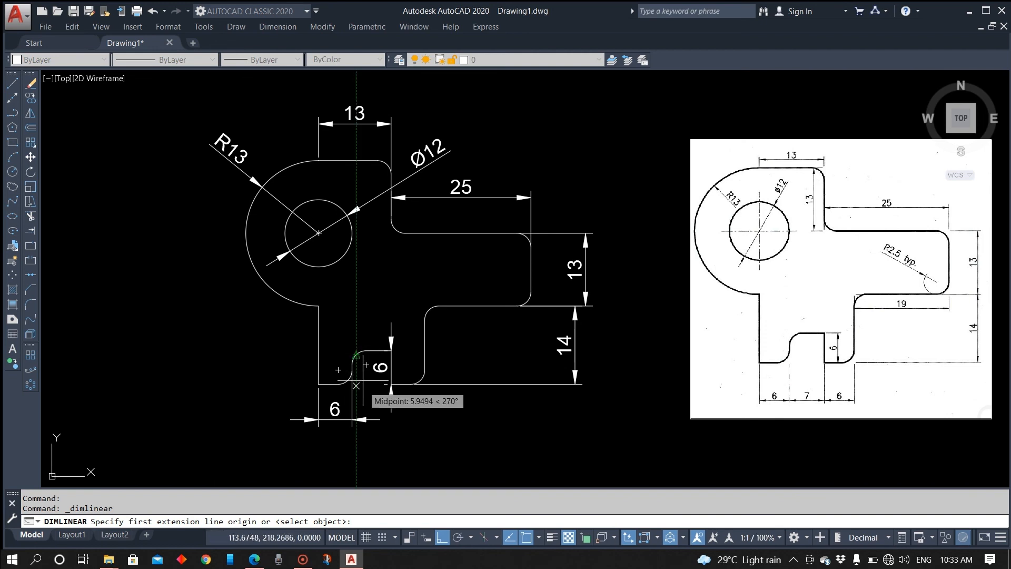
{"action": "left_click", "coordinate": [354, 365]}
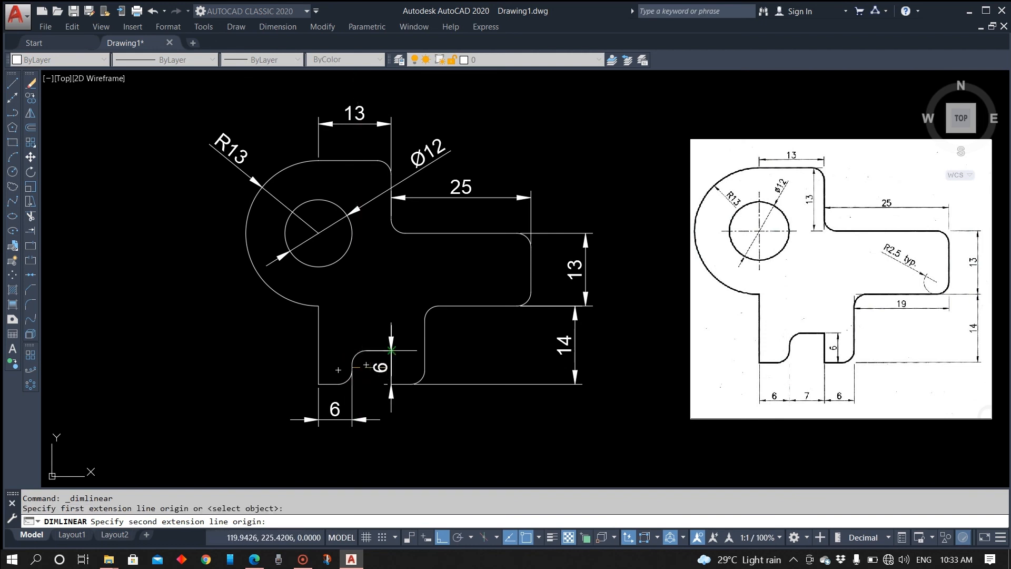
{"action": "left_click", "coordinate": [391, 350]}
{"action": "left_click", "coordinate": [378, 314]}
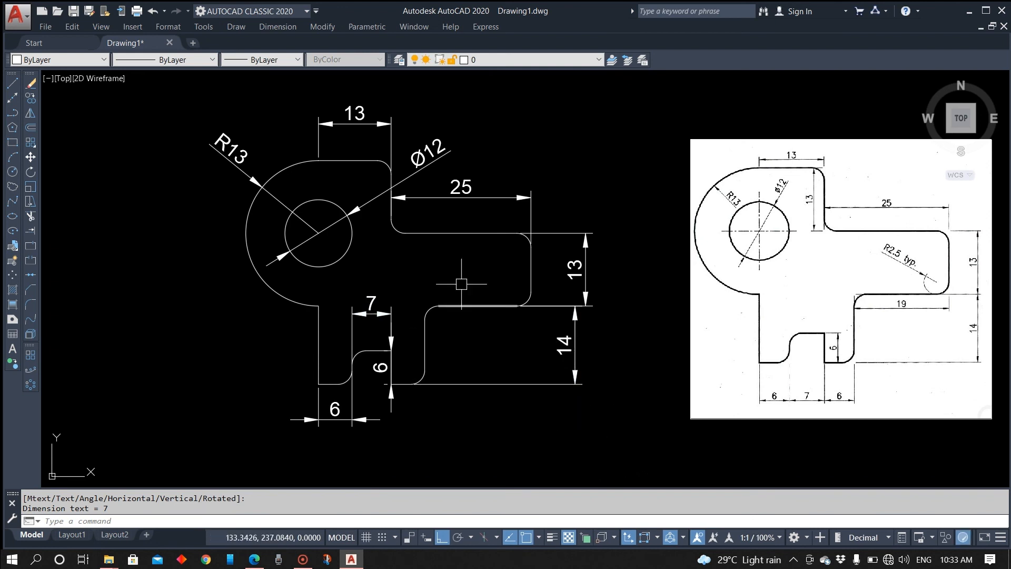
{"action": "left_click", "coordinate": [277, 26]}
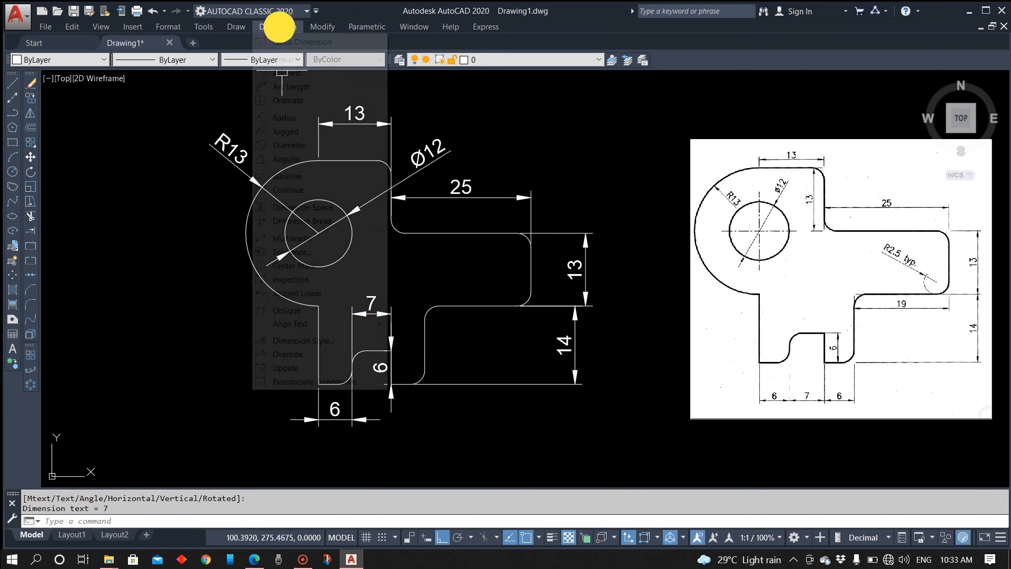
{"action": "left_click", "coordinate": [279, 60]}
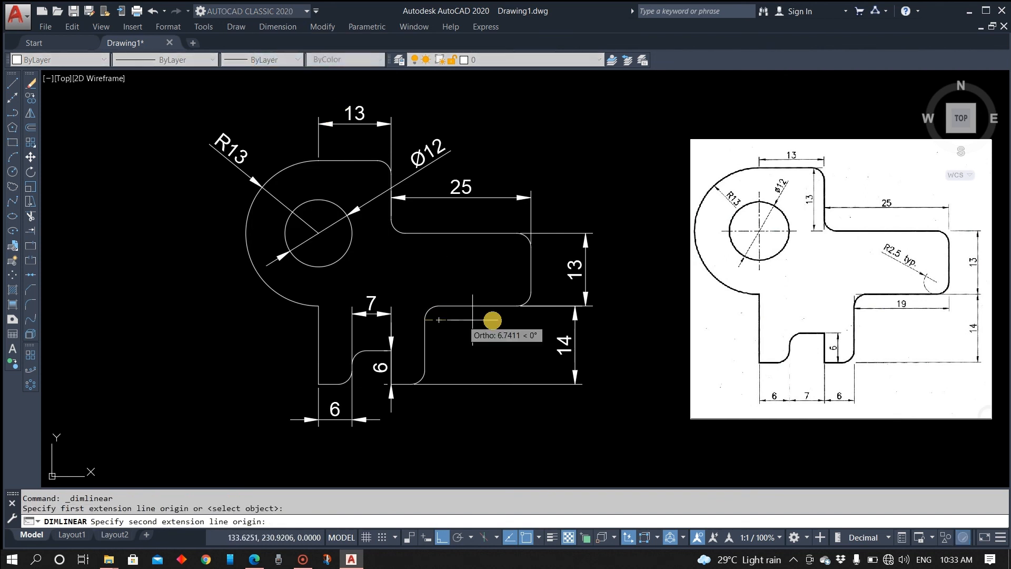
{"action": "left_click", "coordinate": [521, 308]}
{"action": "left_click", "coordinate": [425, 320]}
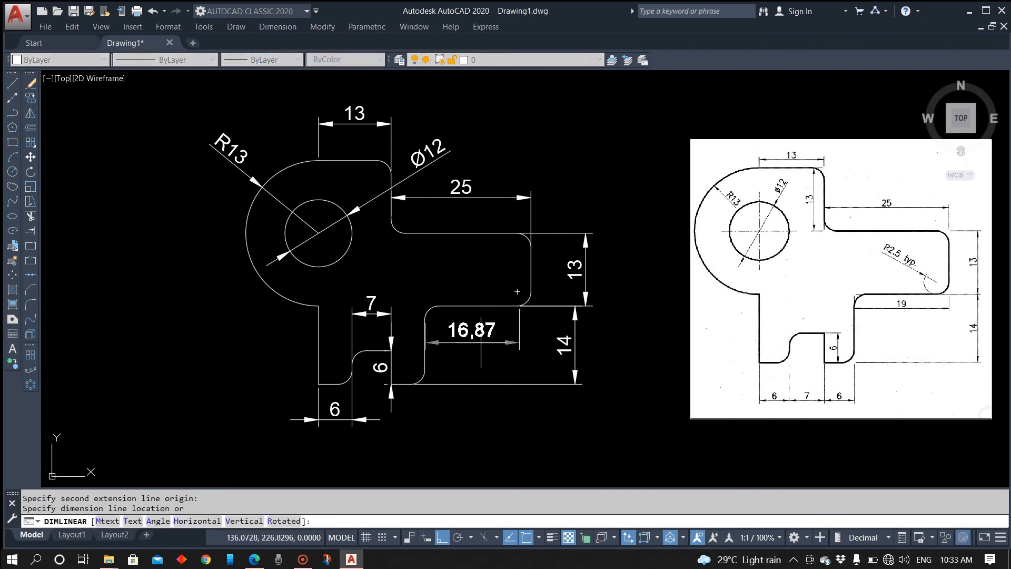
{"action": "key", "text": "Escape"}
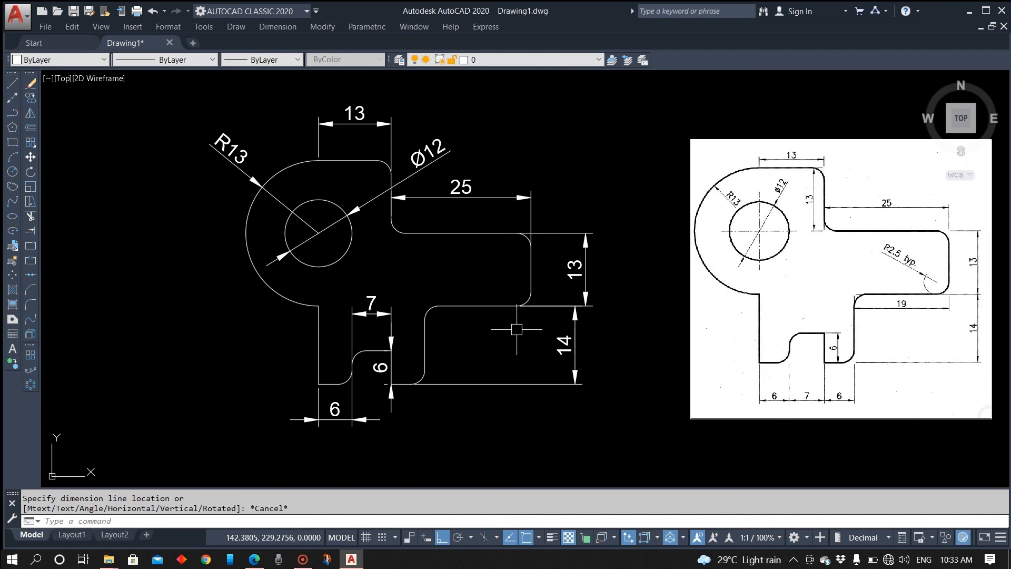
Add a horizontal linear dimension from the right leg's outer edge to the arm's end edge, placed below the arm
{"action": "left_click", "coordinate": [266, 22]}
{"action": "left_click", "coordinate": [282, 61]}
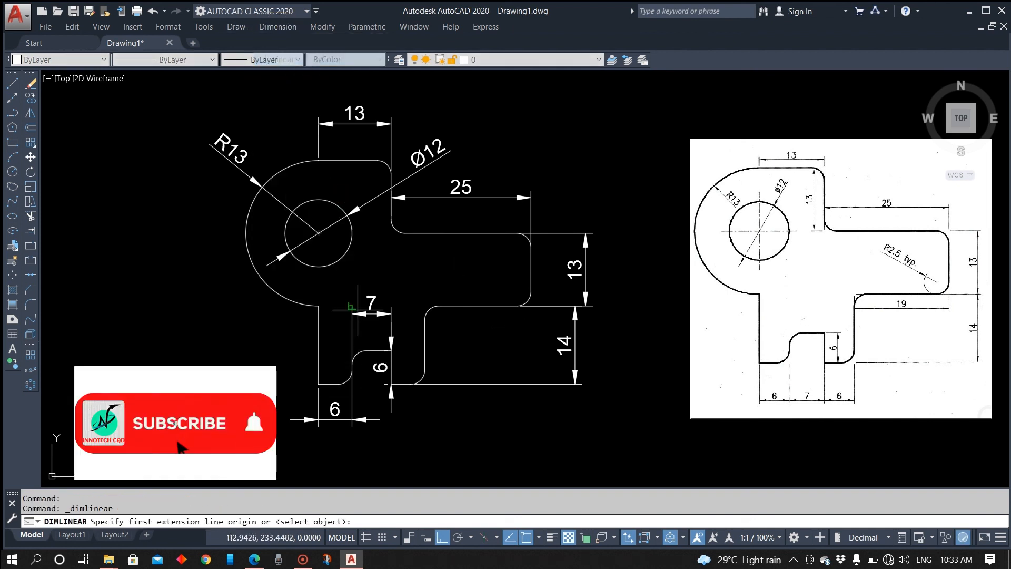
{"action": "left_click", "coordinate": [426, 320]}
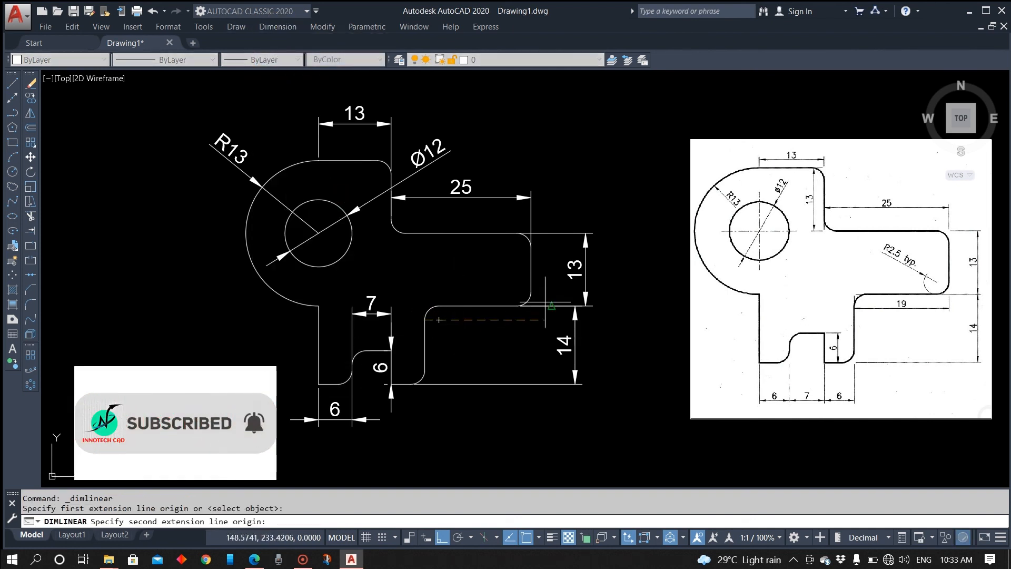
{"action": "left_click", "coordinate": [531, 291]}
{"action": "left_click", "coordinate": [532, 343]}
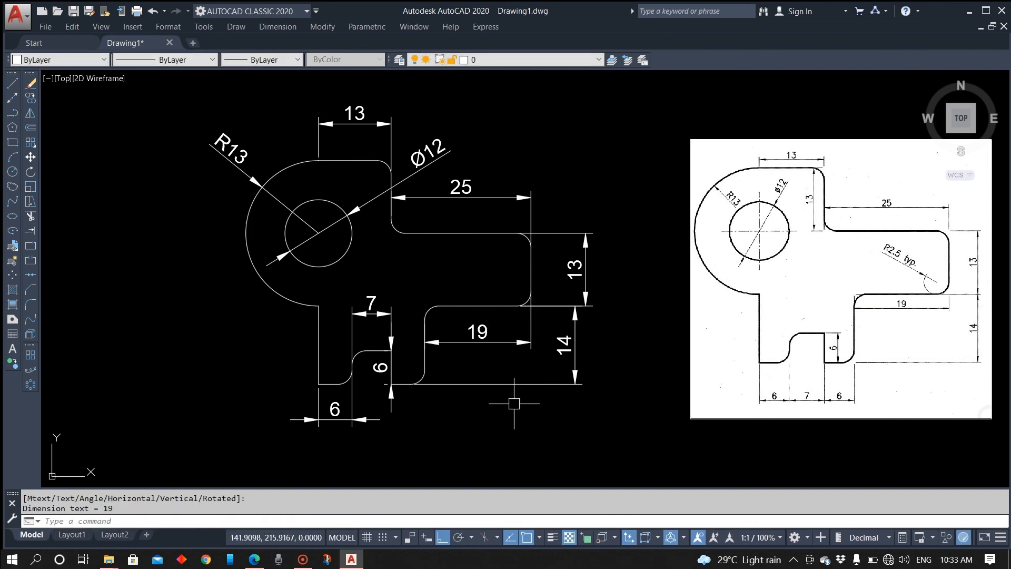